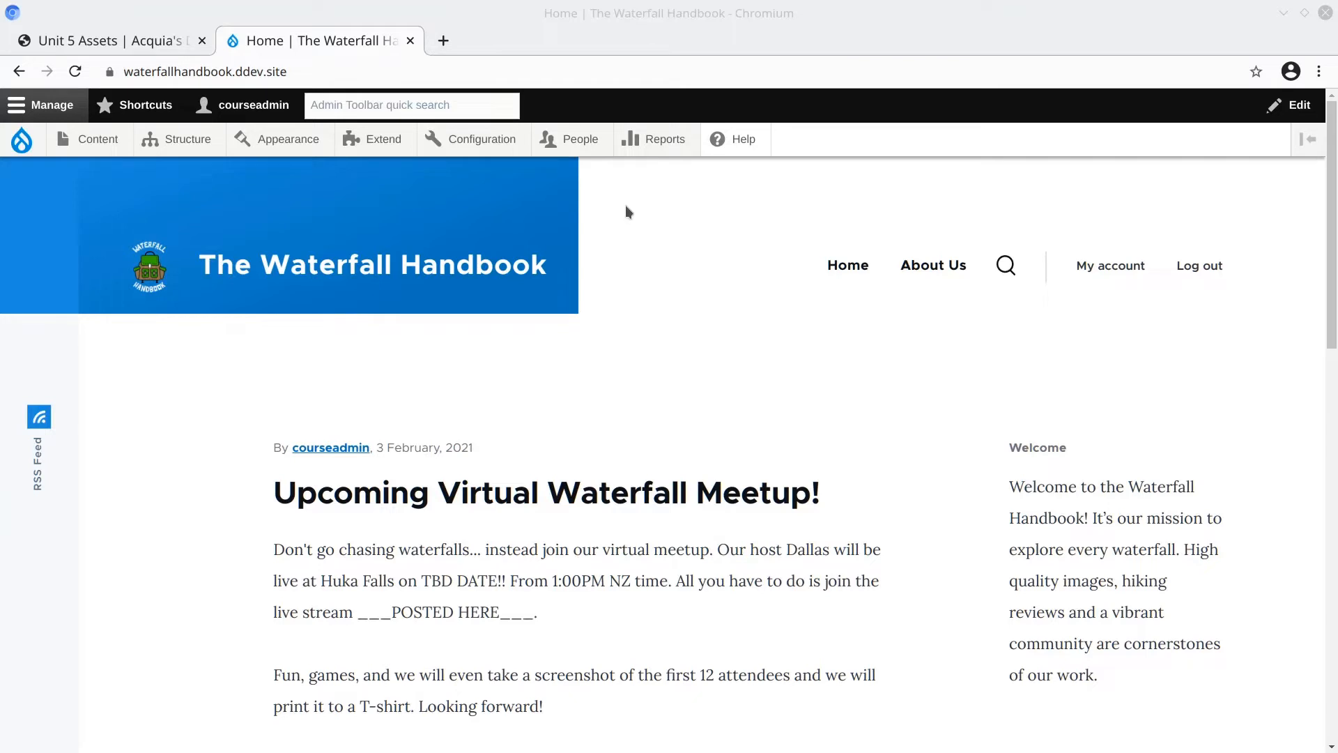
Add a new user role named Content Editor and save it
{"action": "mouse_move", "coordinate": [575, 141]}
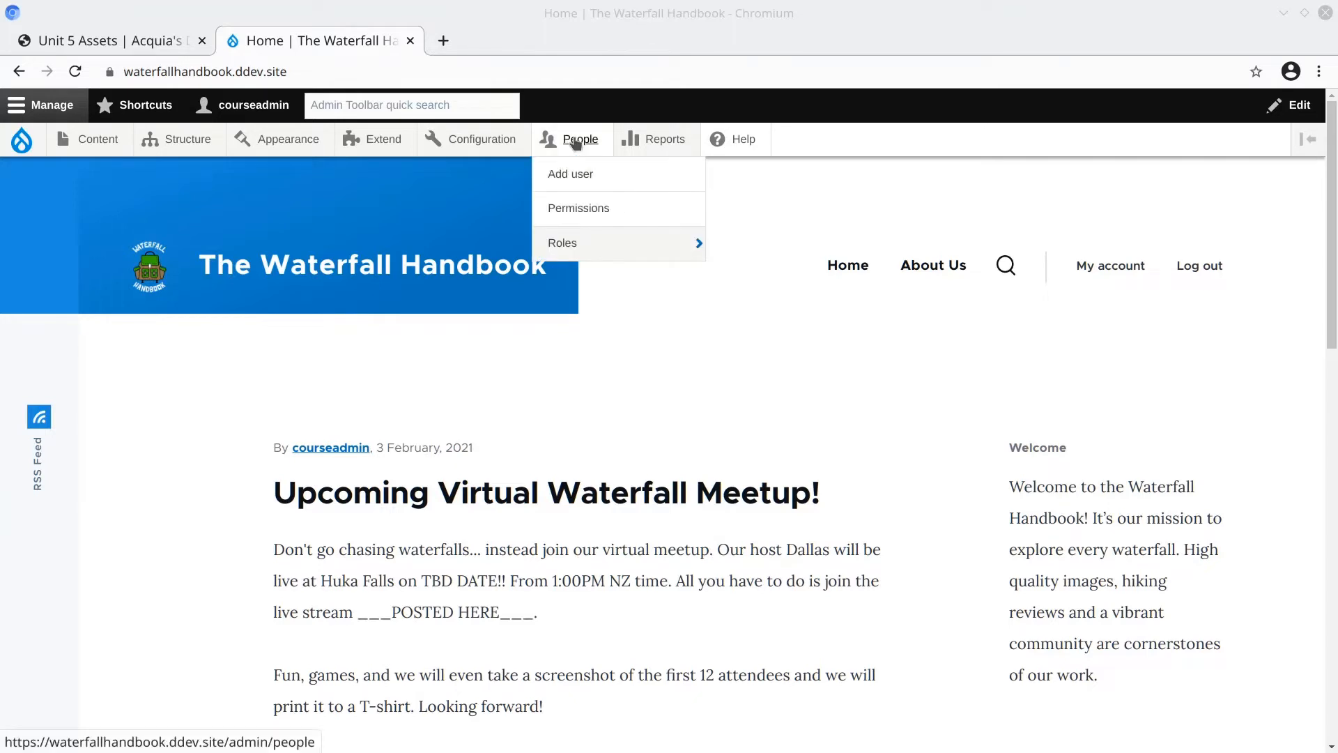
{"action": "left_click", "coordinate": [560, 244]}
{"action": "scroll", "coordinate": [430, 409], "scroll_direction": "down", "scroll_amount": 1}
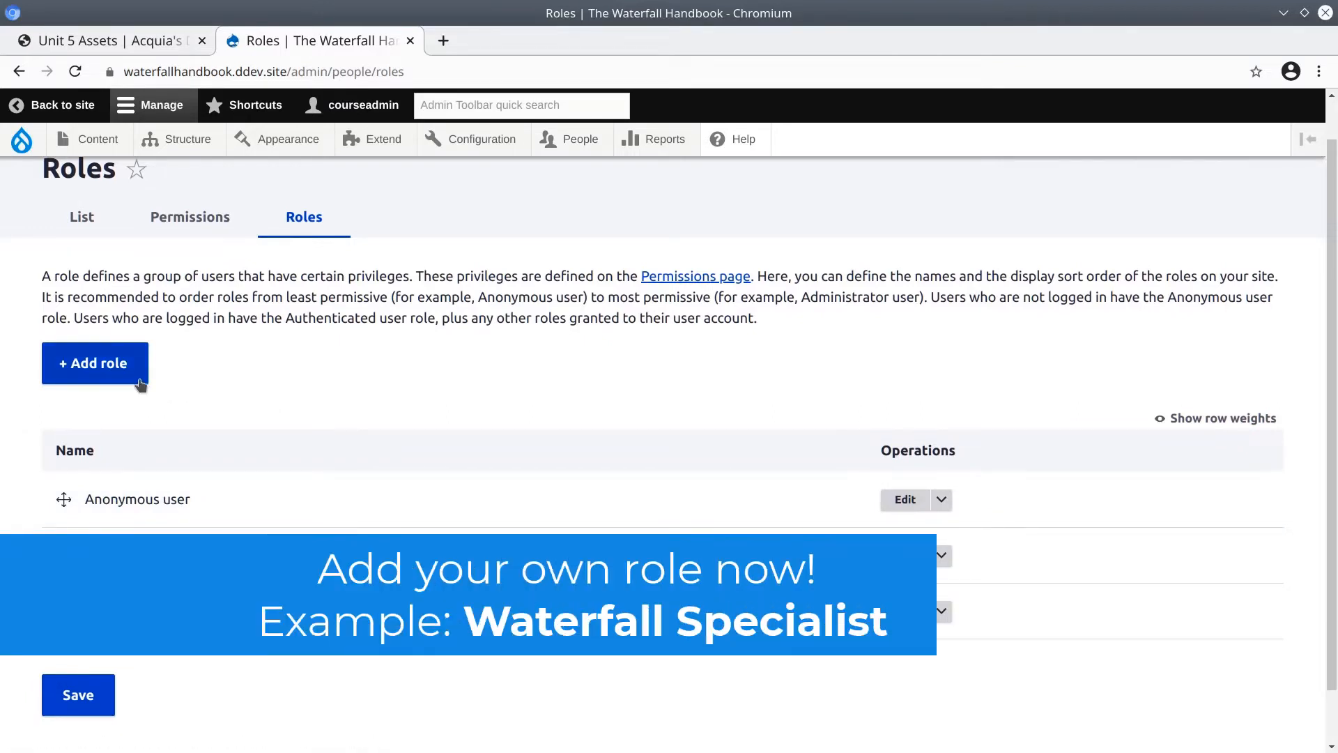
{"action": "left_click_drag", "start_coordinate": [139, 380], "coordinate": [127, 371]}
{"action": "left_click", "coordinate": [219, 328]}
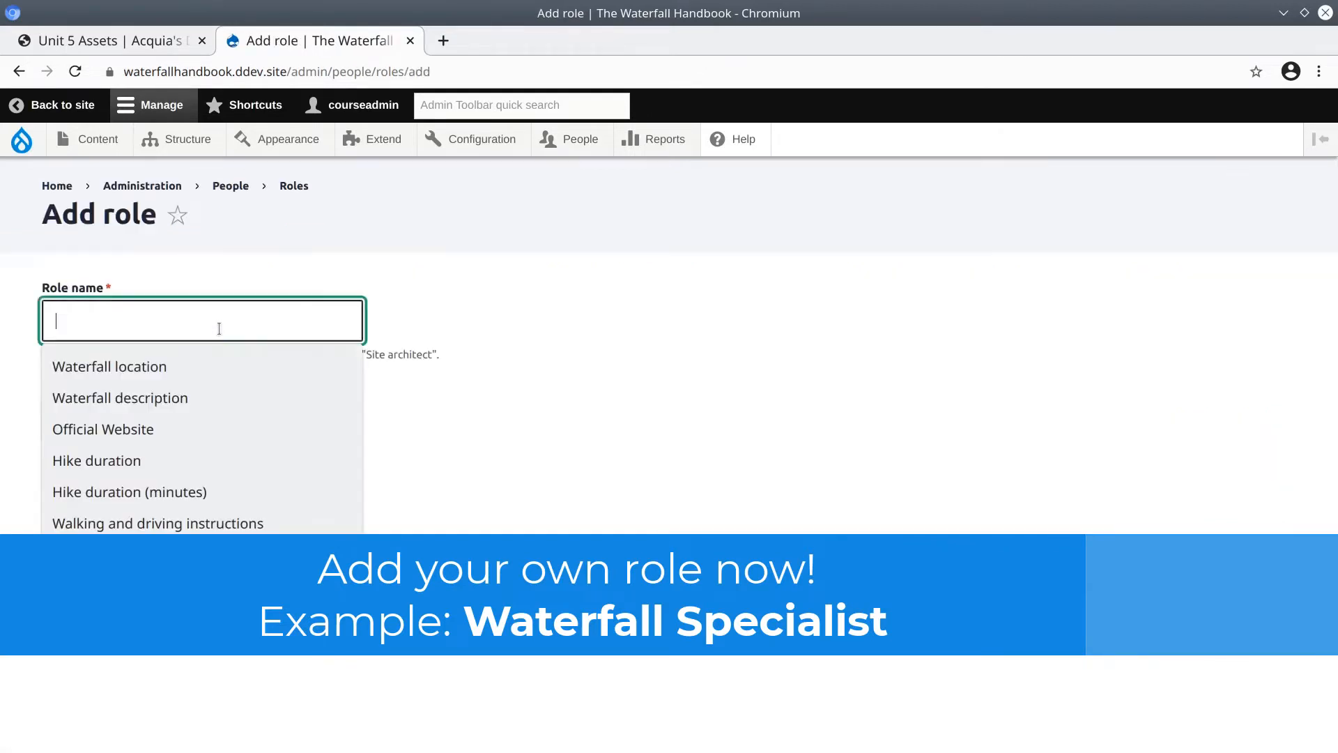
{"action": "type", "text": "Co"}
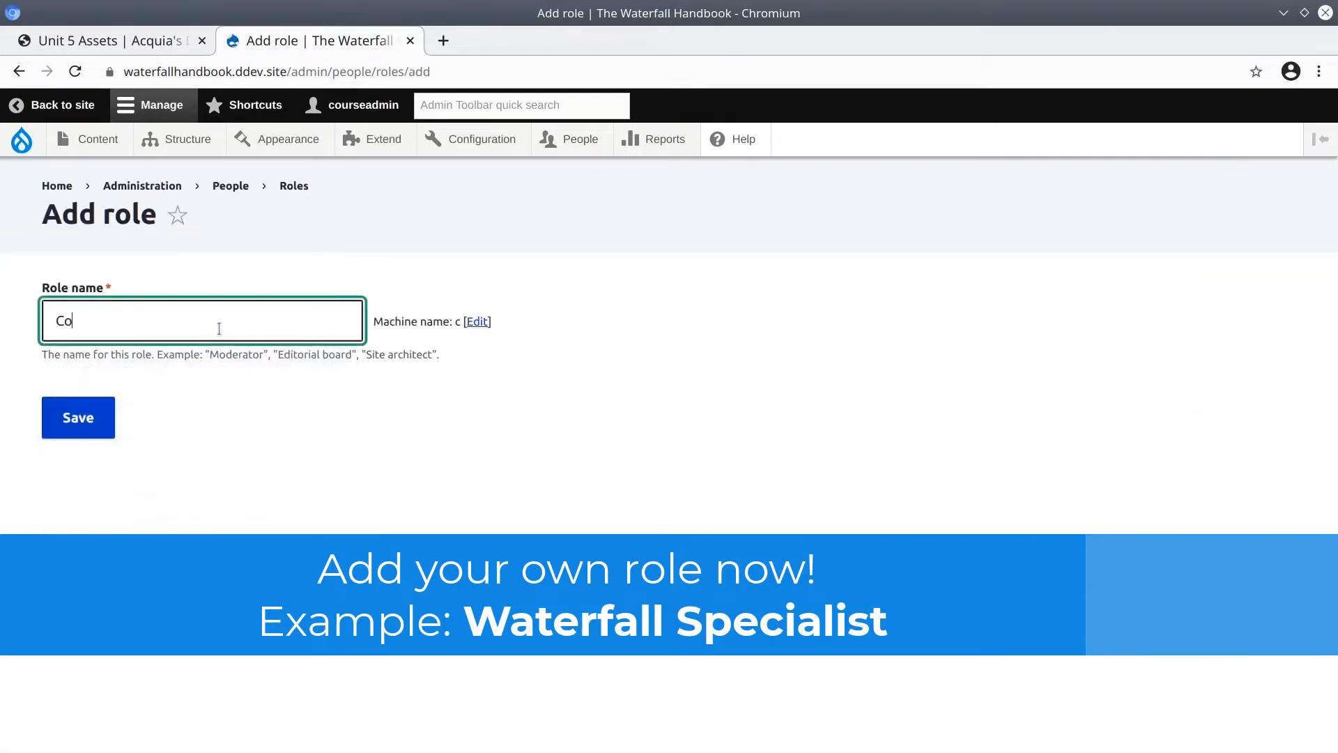
{"action": "type", "text": "ntent Edior"}
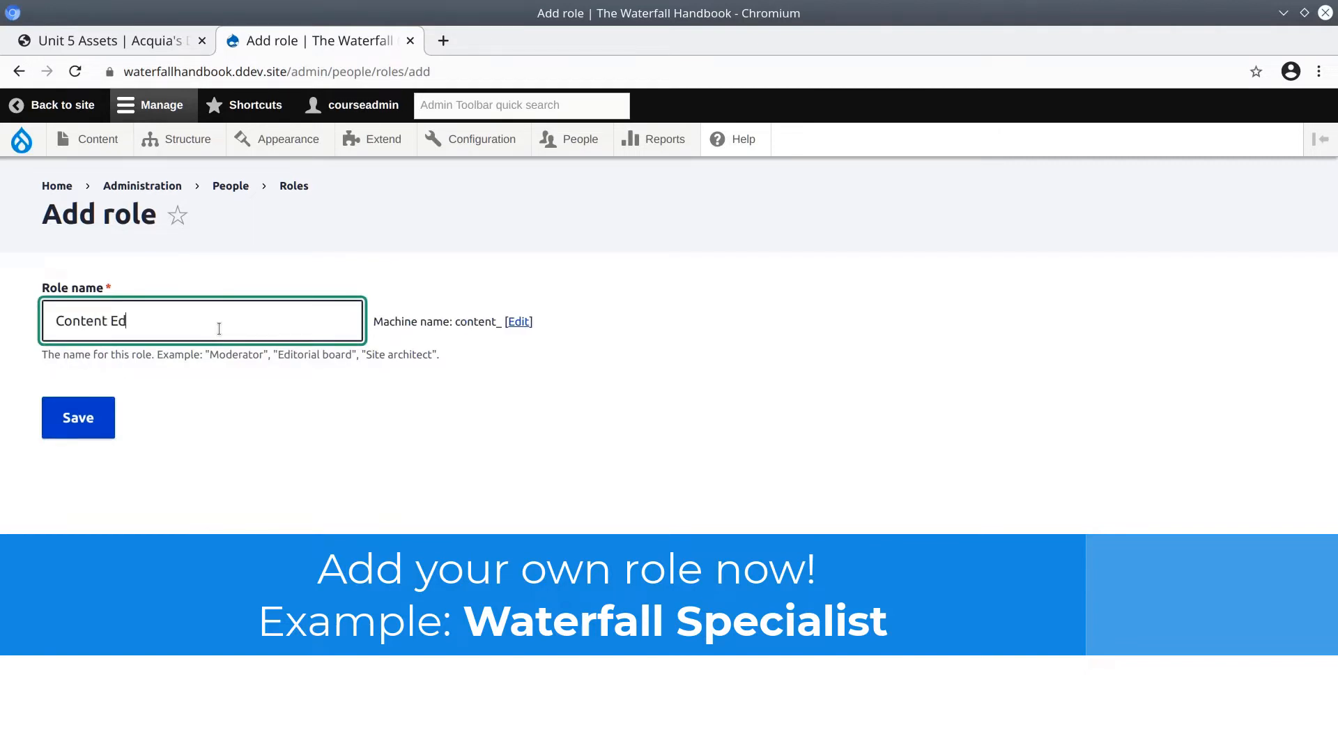
{"action": "key", "text": "BackSpace"}
{"action": "key", "text": "BackSpace"}
{"action": "type", "text": "tor"}
{"action": "left_click", "coordinate": [77, 416]}
Move the Content Editor role between Authenticated user and Administrator in the roles list and save the order
{"action": "scroll", "coordinate": [346, 575], "scroll_direction": "down", "scroll_amount": 3}
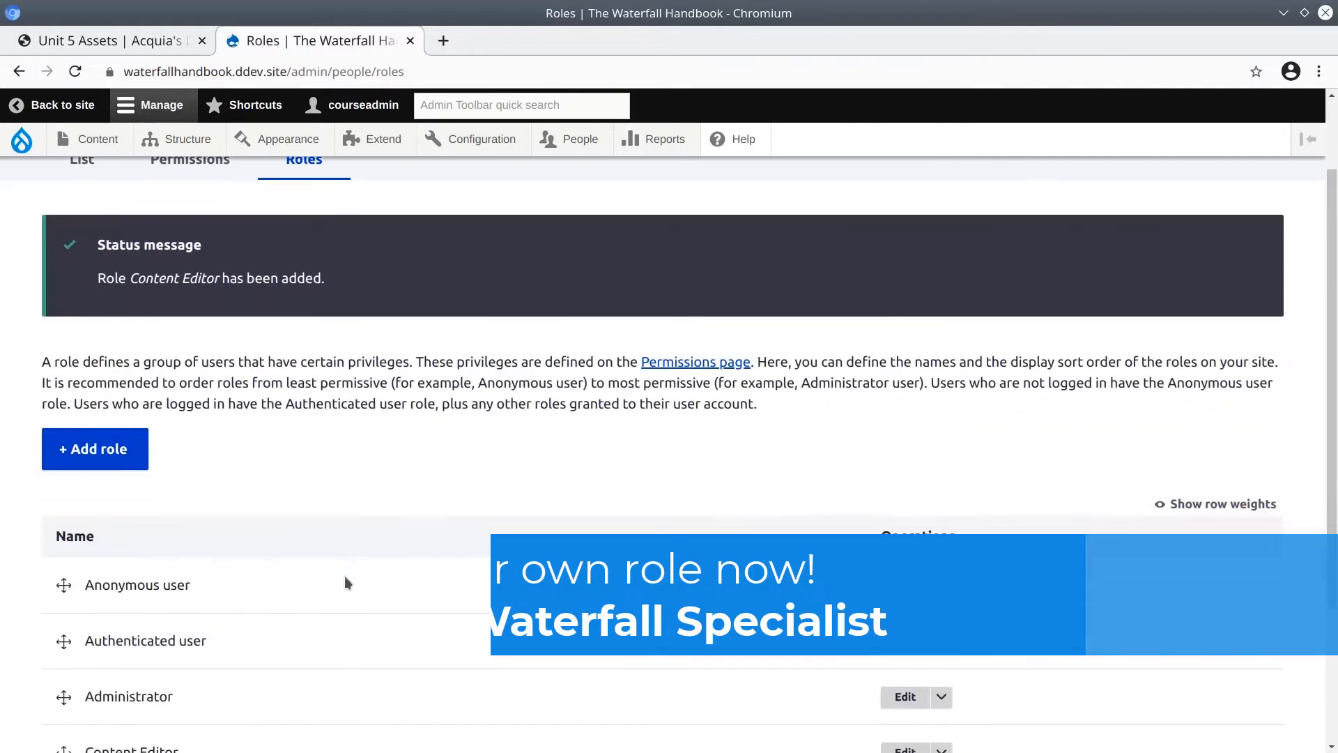
{"action": "scroll", "coordinate": [347, 582], "scroll_direction": "down", "scroll_amount": 2}
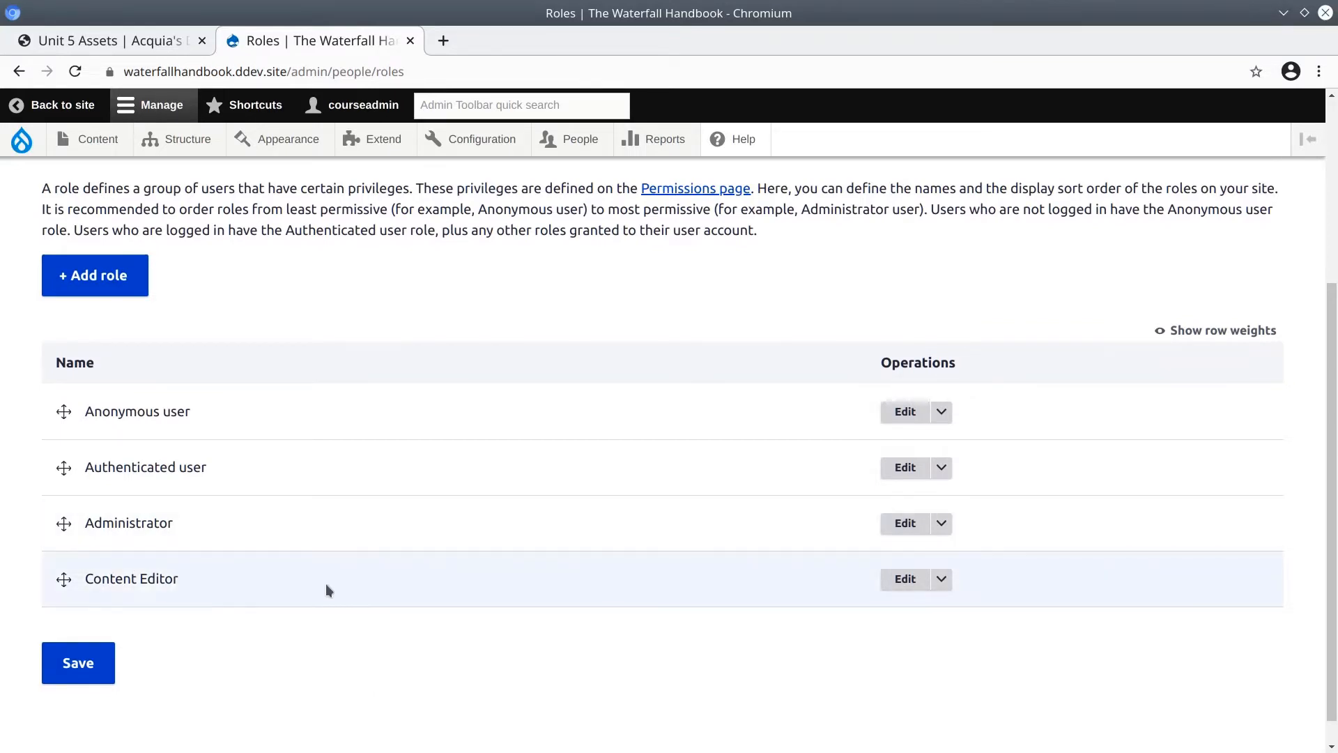
{"action": "scroll", "coordinate": [323, 584], "scroll_direction": "up", "scroll_amount": 5}
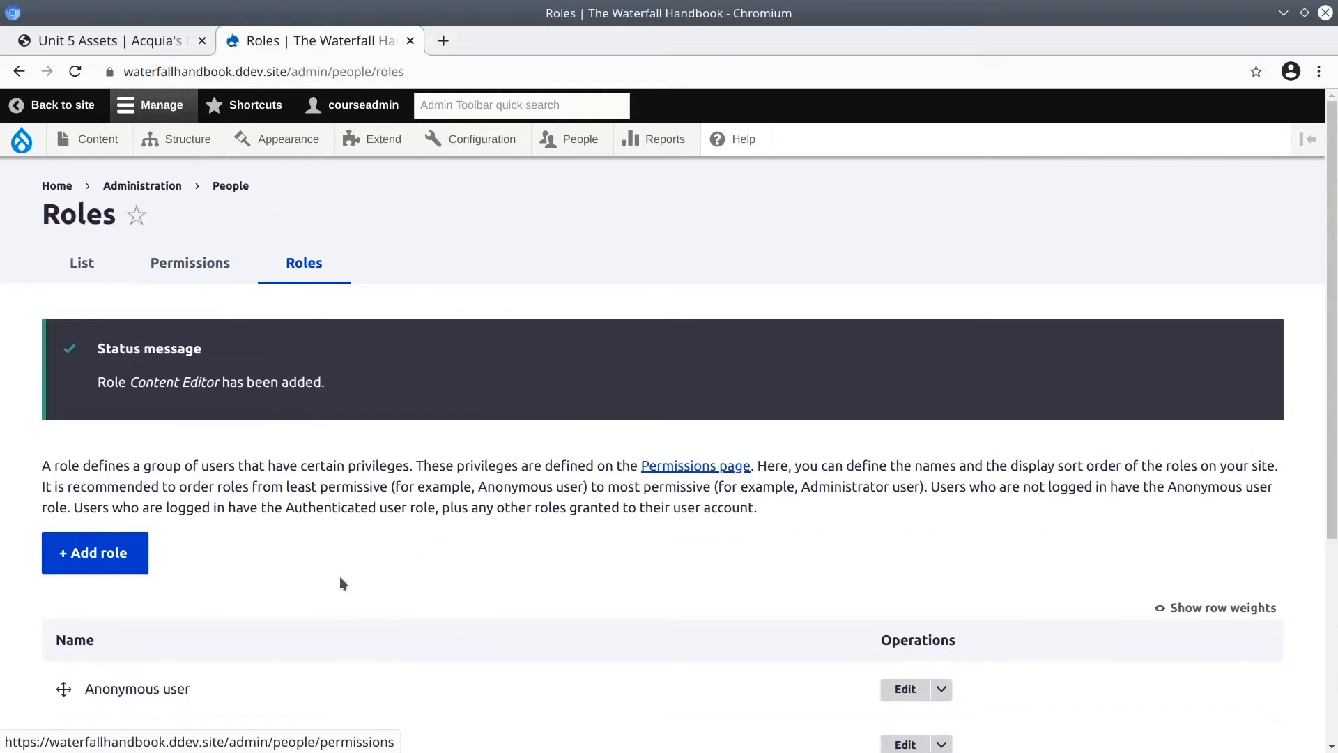
{"action": "scroll", "coordinate": [341, 576], "scroll_direction": "down", "scroll_amount": 4}
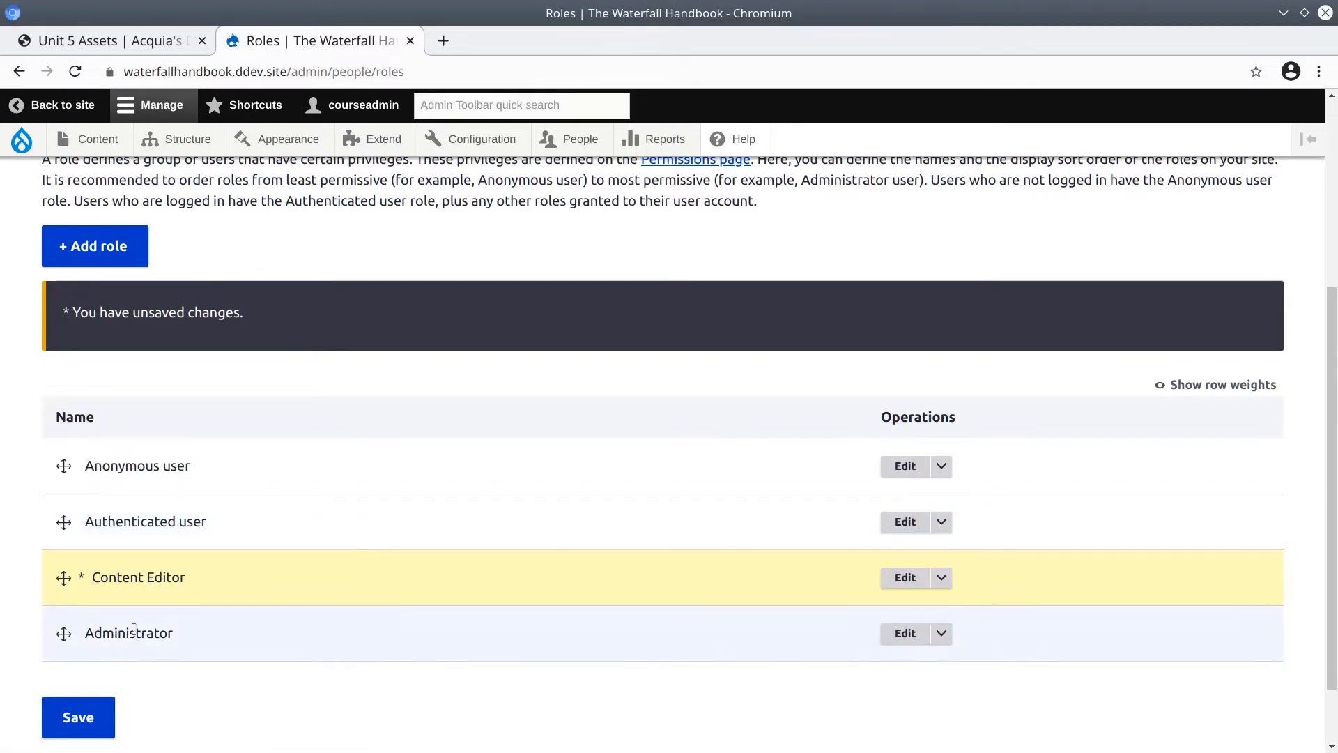
{"action": "scroll", "coordinate": [143, 389], "scroll_direction": "down", "scroll_amount": 2}
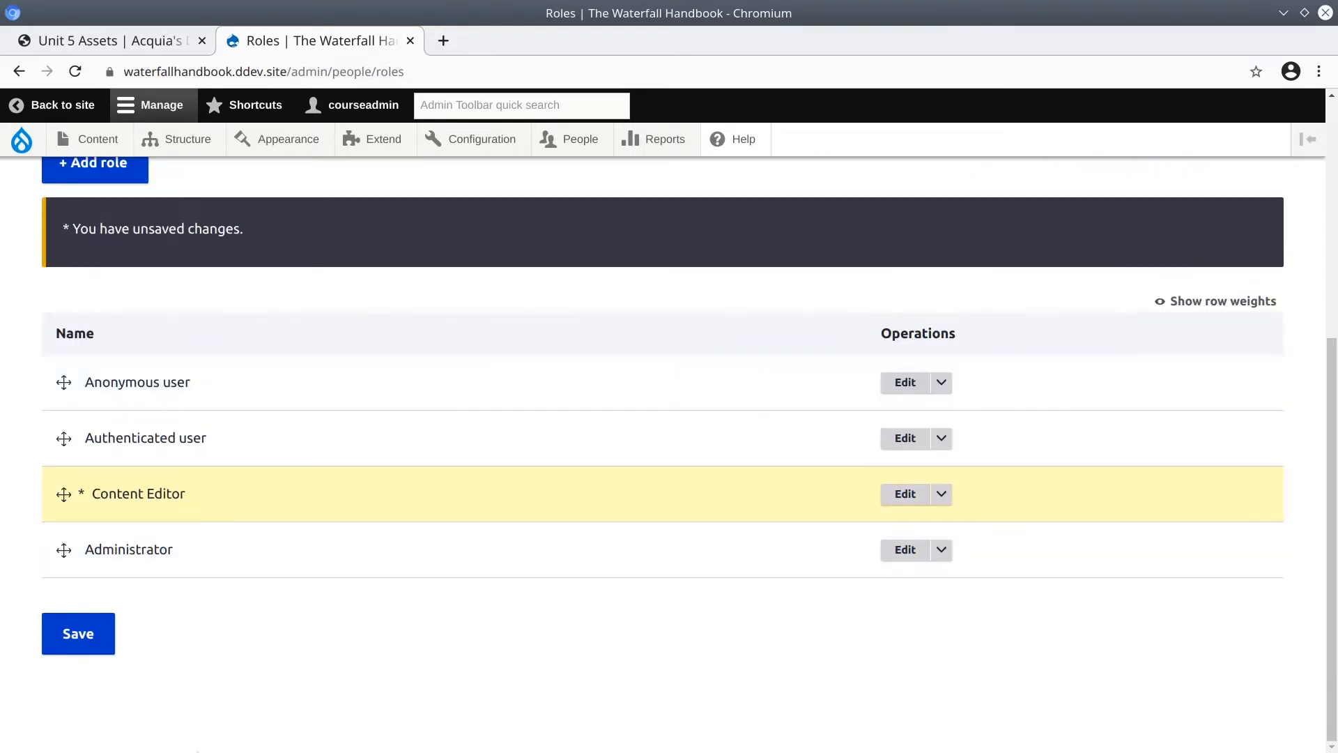
{"action": "left_click", "coordinate": [84, 641]}
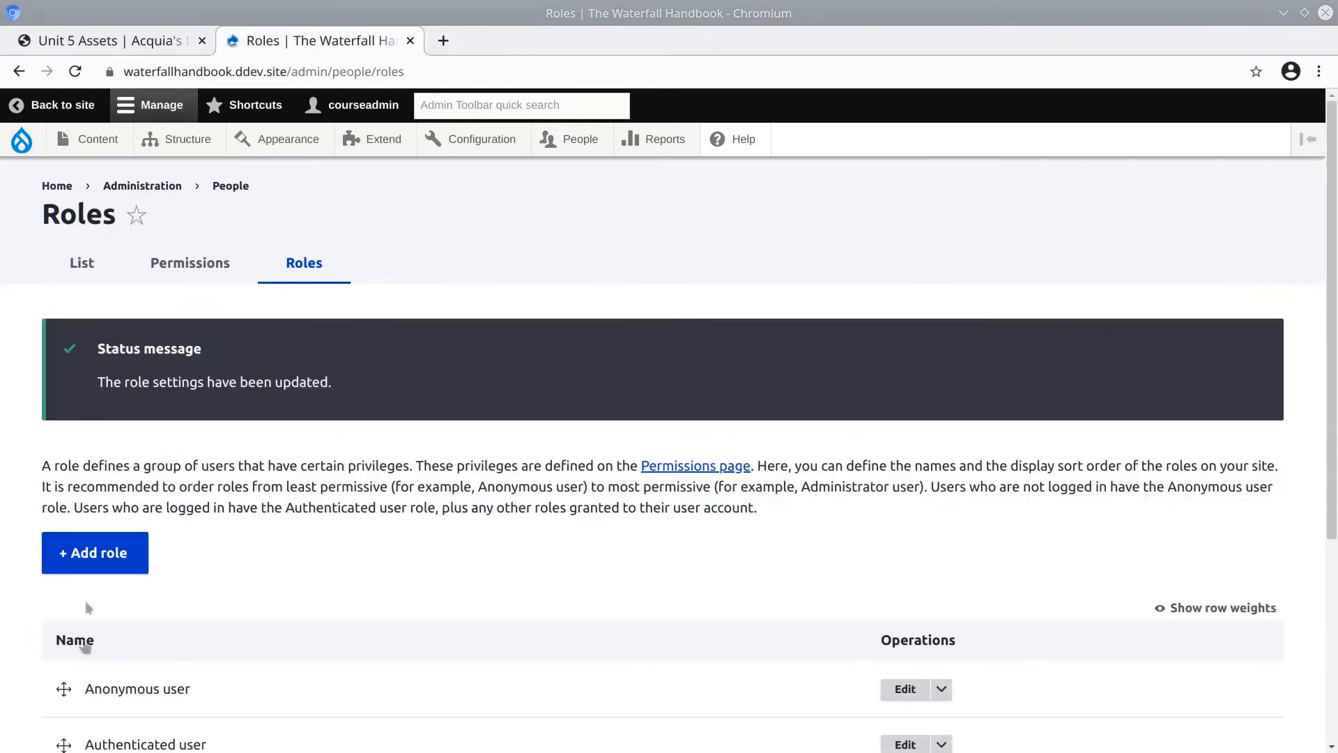
Open the site's Permissions page and locate the Content Editor role's column
{"action": "left_click", "coordinate": [195, 270]}
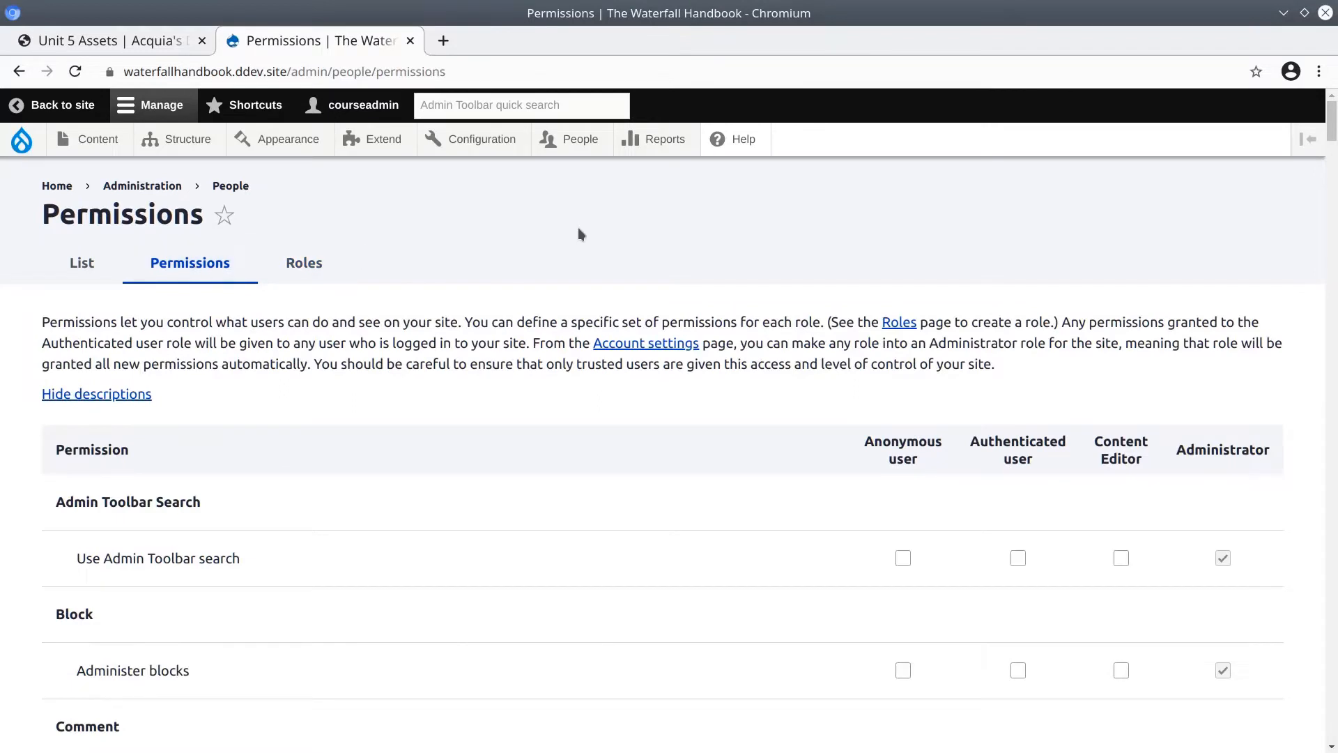
{"action": "mouse_move", "coordinate": [580, 139]}
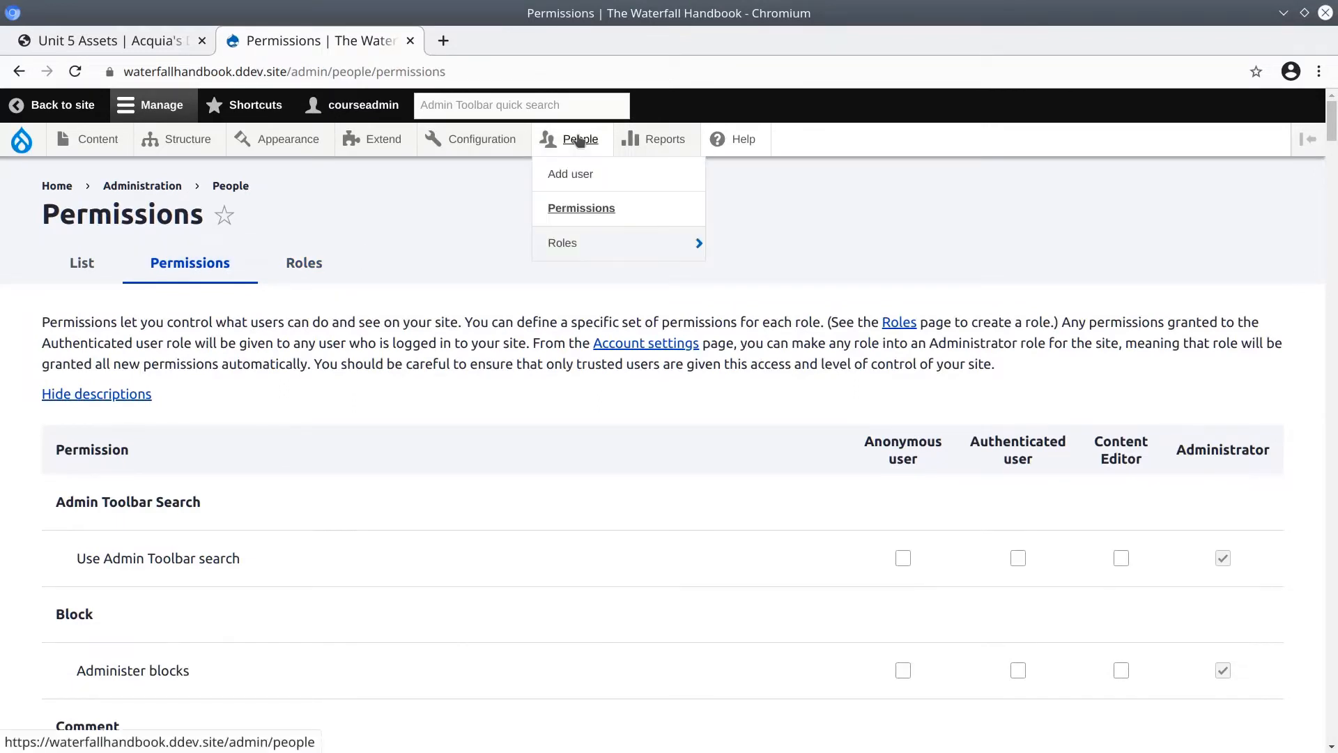
{"action": "left_click", "coordinate": [572, 209]}
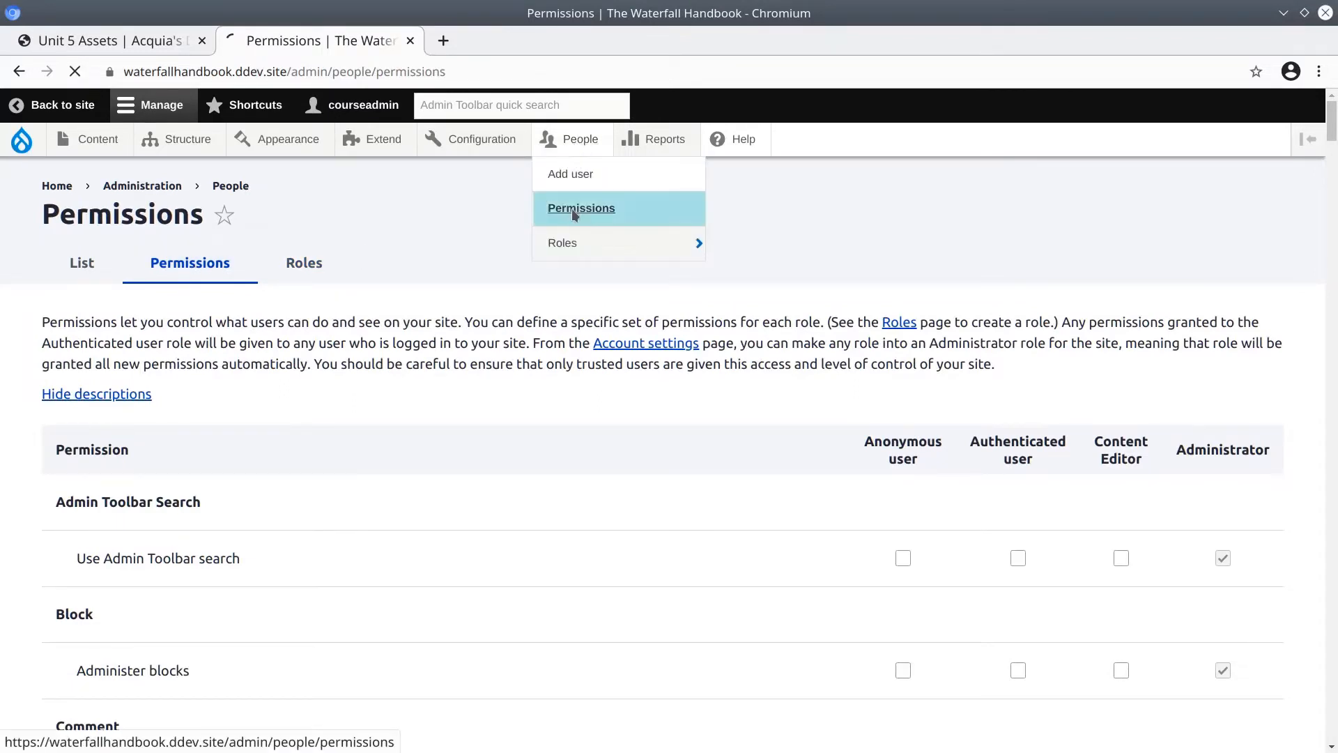
{"action": "scroll", "coordinate": [806, 362], "scroll_direction": "down", "scroll_amount": 1}
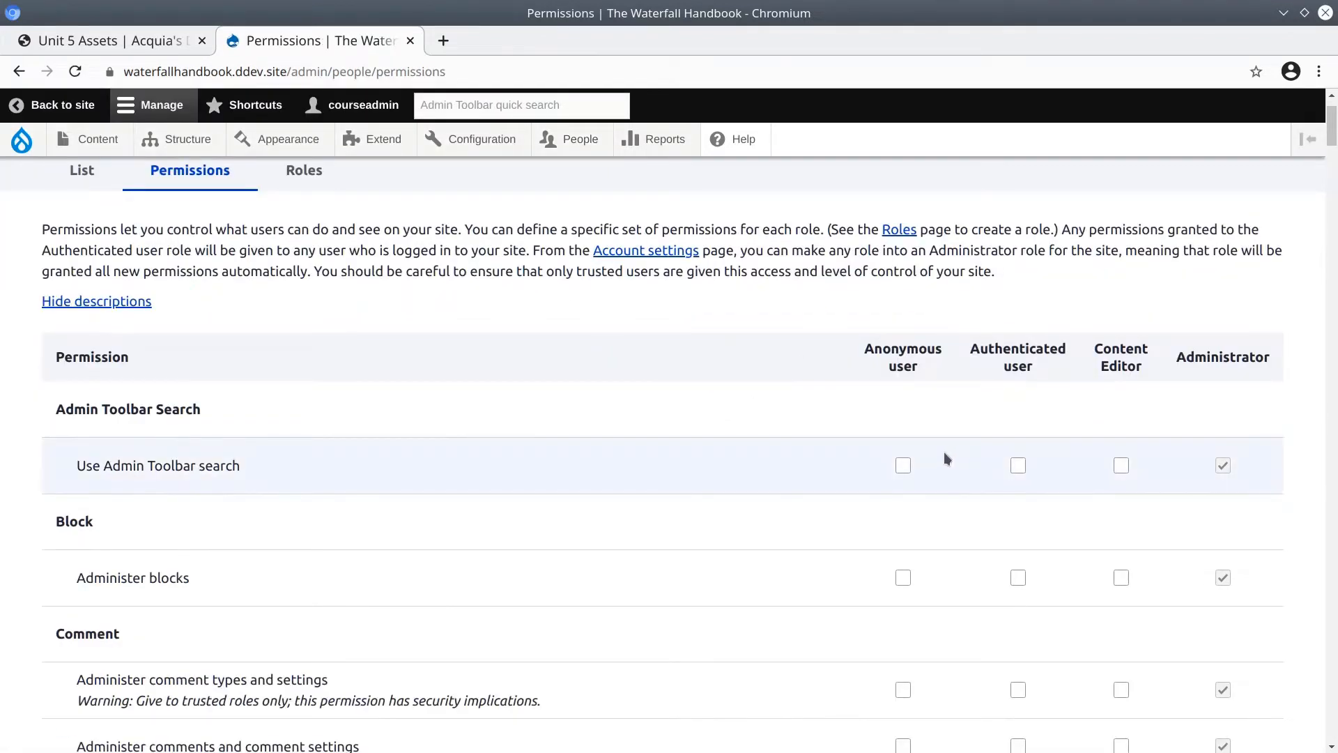
{"action": "scroll", "coordinate": [944, 453], "scroll_direction": "down", "scroll_amount": 1}
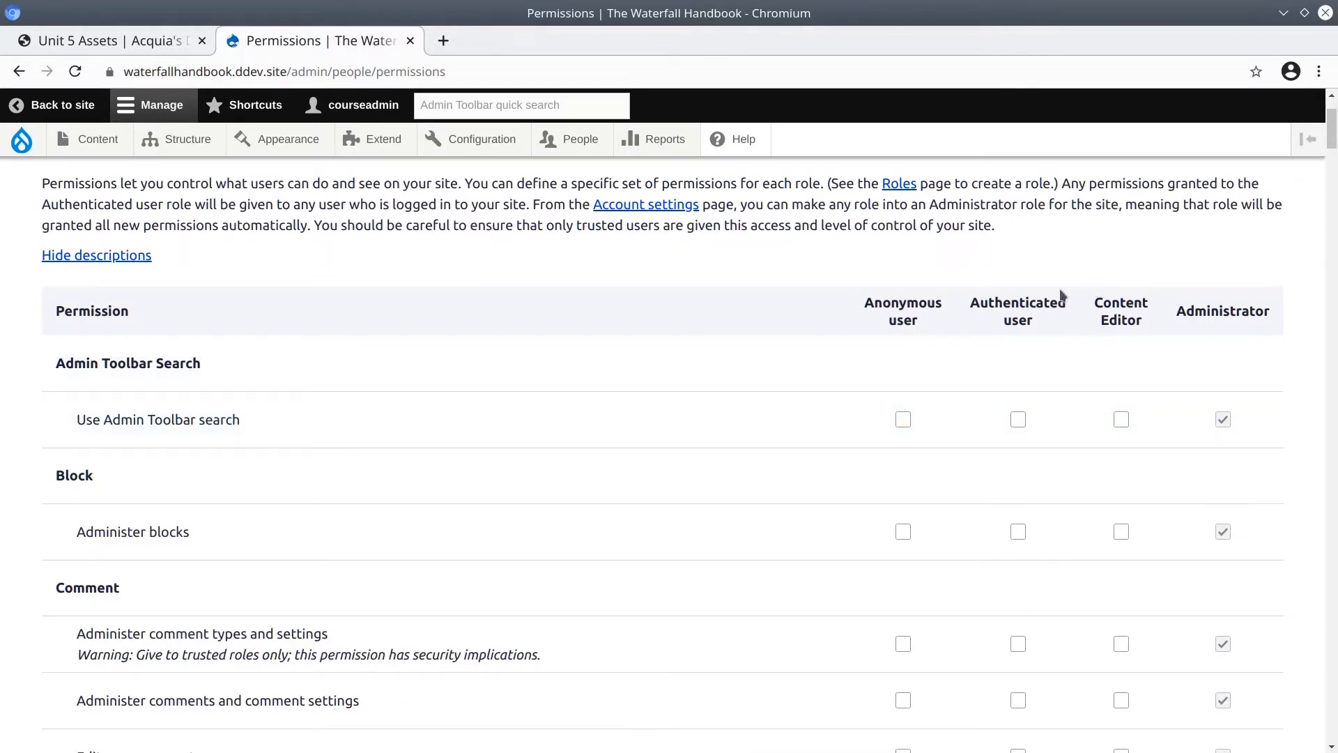
{"action": "left_click_drag", "start_coordinate": [1112, 301], "coordinate": [1136, 333]}
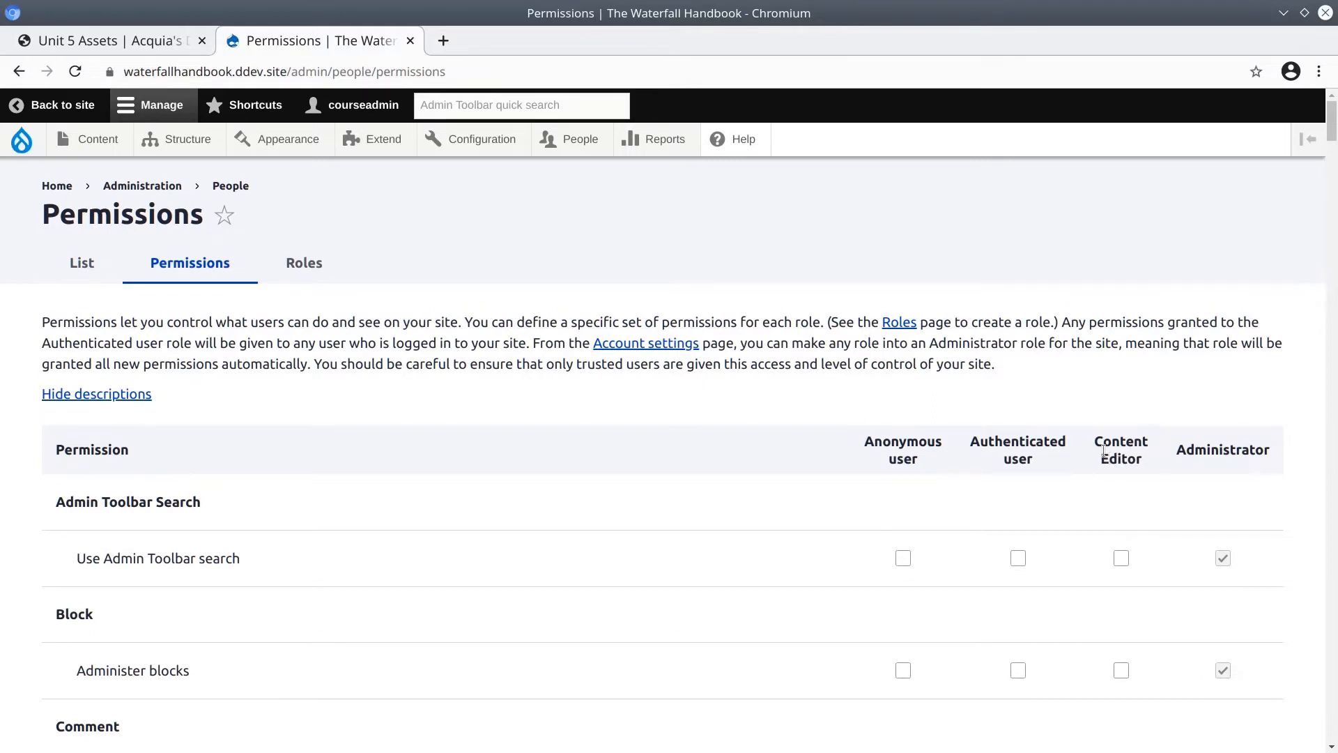
Look through the permission groups from Admin Toolbar Search and Comment down to Media
{"action": "scroll", "coordinate": [997, 430], "scroll_direction": "down", "scroll_amount": 3}
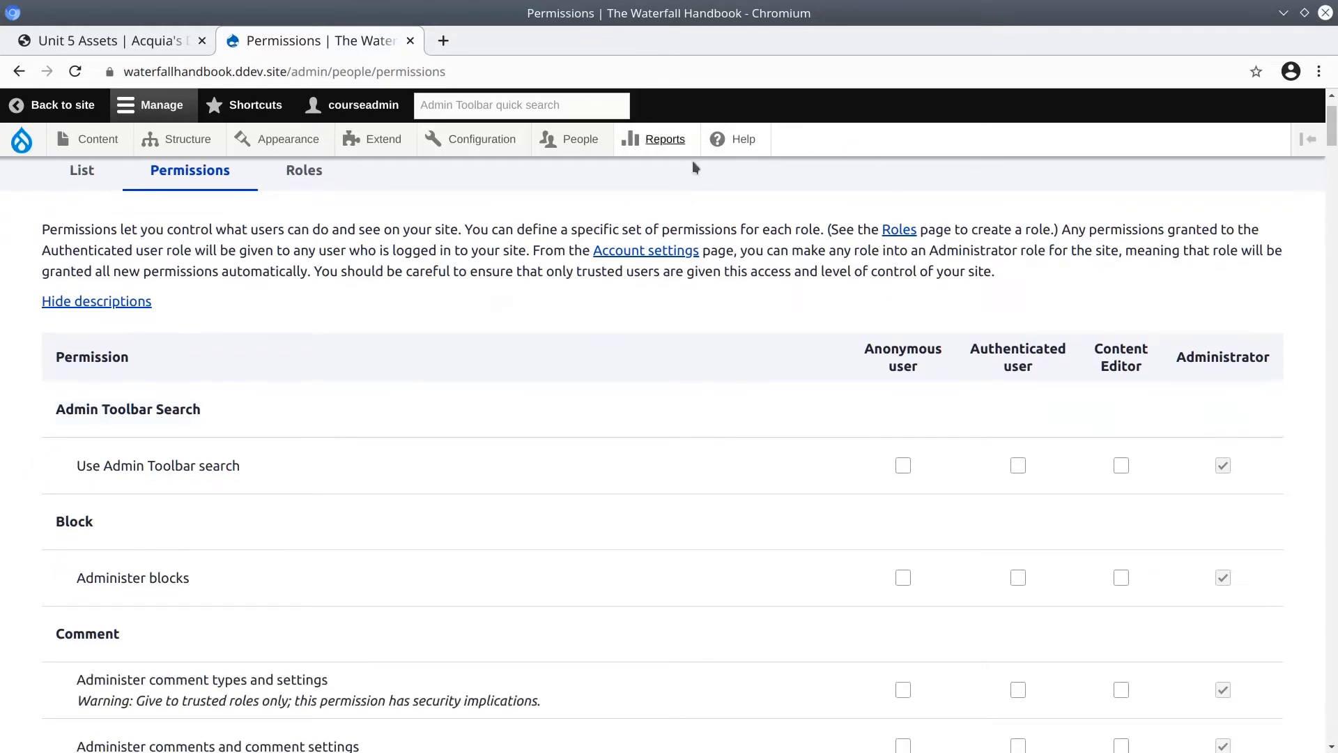
{"action": "scroll", "coordinate": [689, 308], "scroll_direction": "down", "scroll_amount": 3}
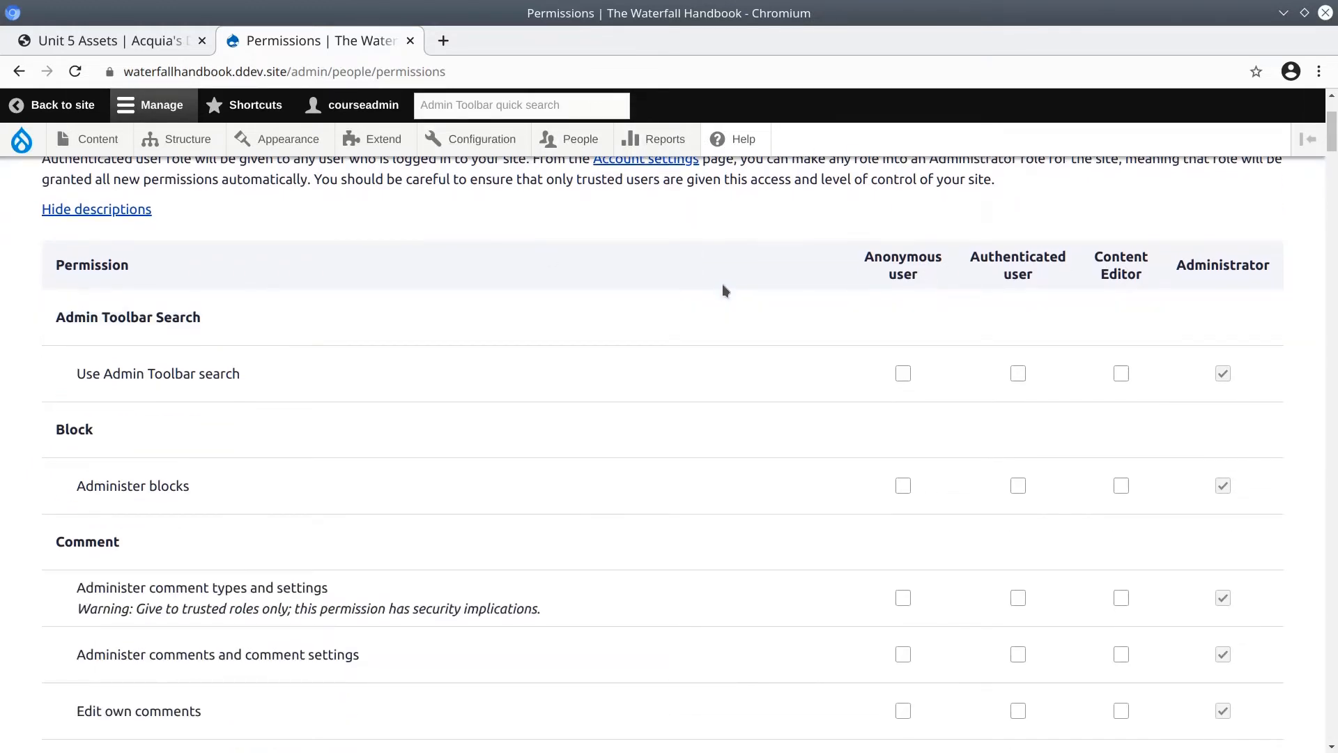
{"action": "scroll", "coordinate": [722, 286], "scroll_direction": "down", "scroll_amount": 6}
{"action": "scroll", "coordinate": [722, 290], "scroll_direction": "down", "scroll_amount": 5}
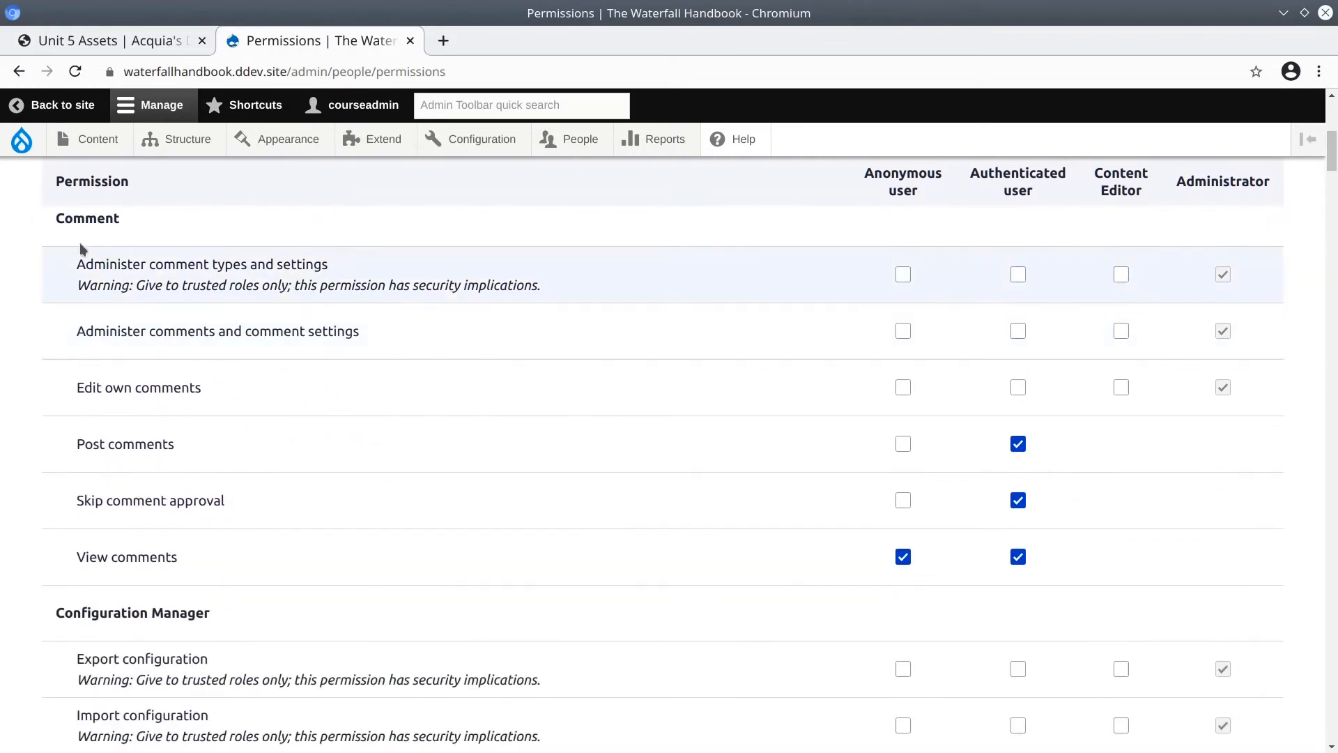
{"action": "scroll", "coordinate": [335, 257], "scroll_direction": "down", "scroll_amount": 7}
{"action": "scroll", "coordinate": [108, 546], "scroll_direction": "down", "scroll_amount": 20}
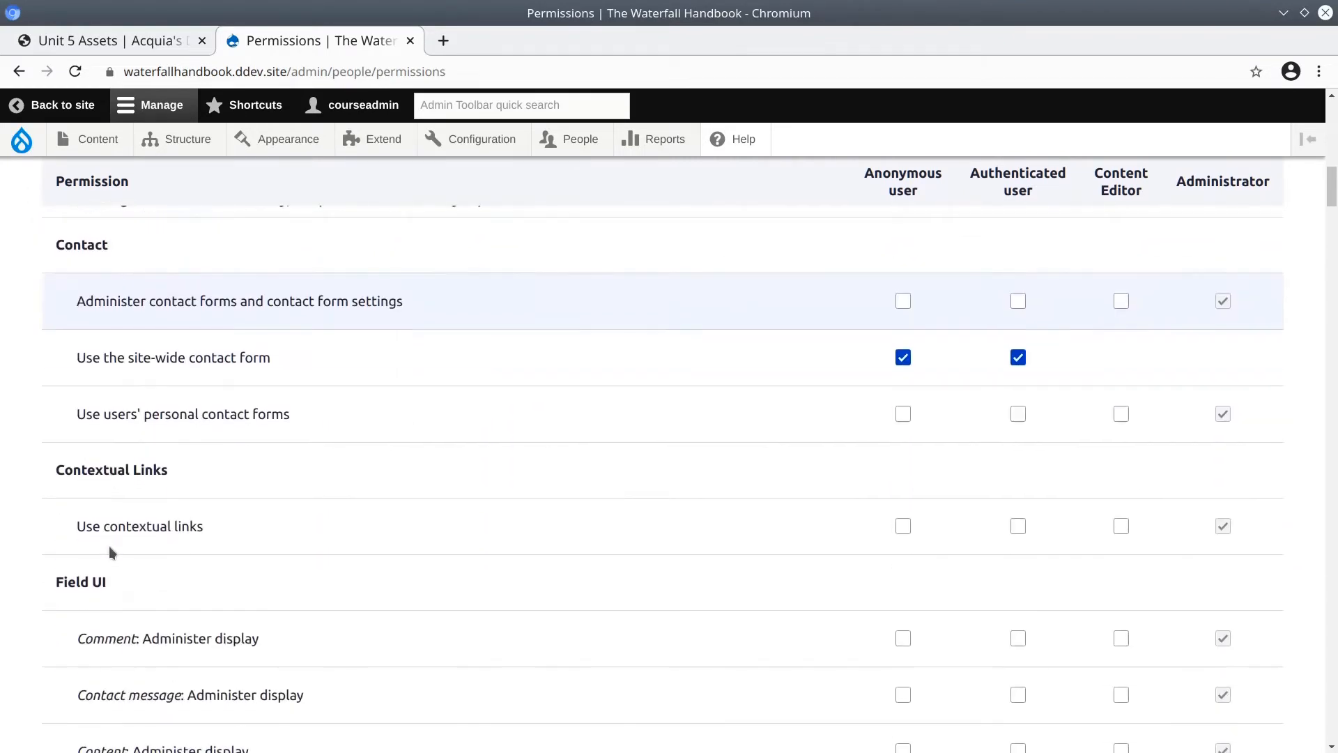
{"action": "scroll", "coordinate": [109, 550], "scroll_direction": "down", "scroll_amount": 20}
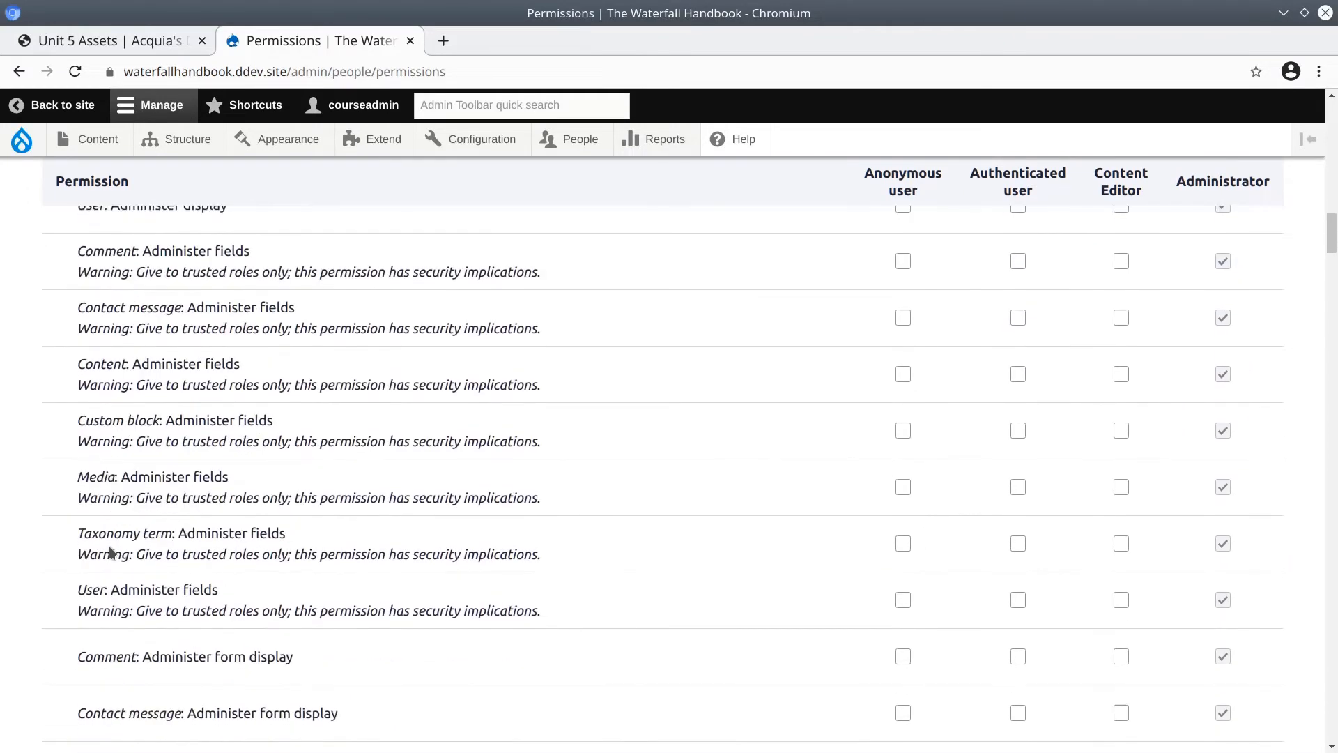
{"action": "scroll", "coordinate": [109, 546], "scroll_direction": "down", "scroll_amount": 14}
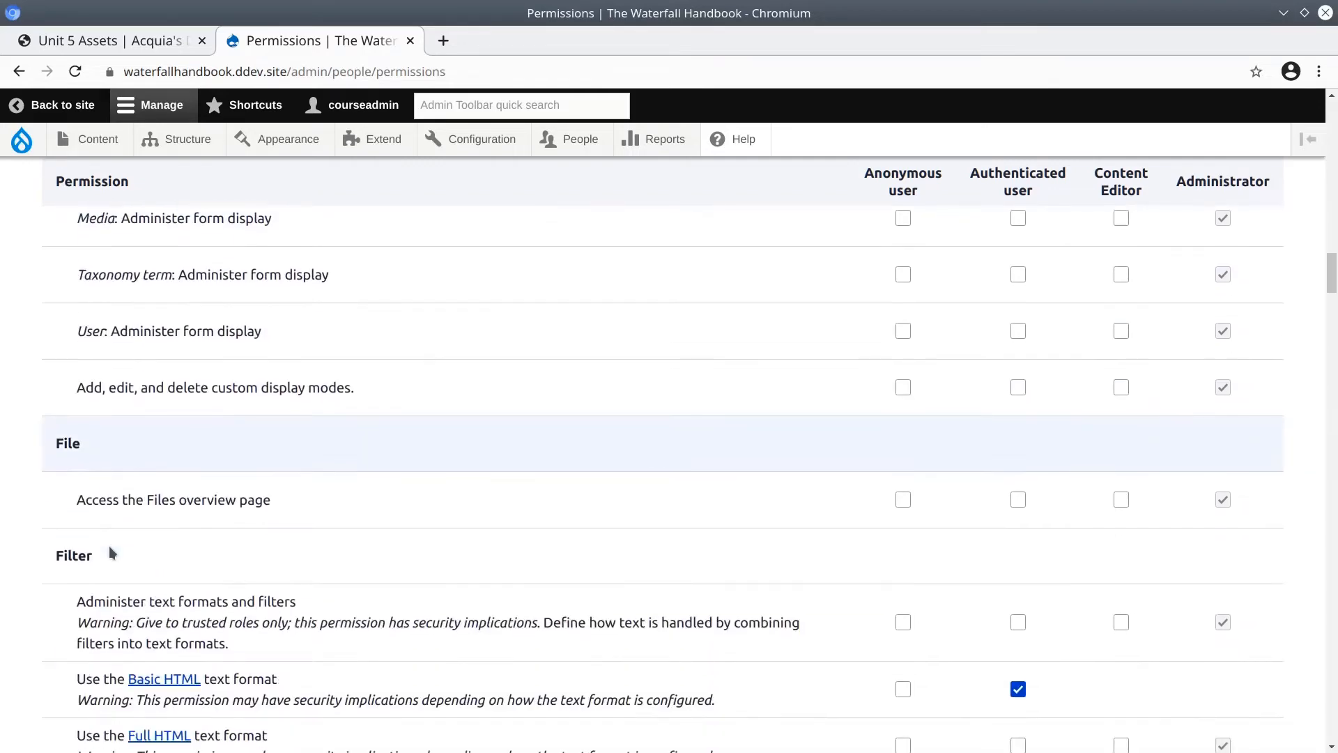
{"action": "scroll", "coordinate": [112, 544], "scroll_direction": "down", "scroll_amount": 12}
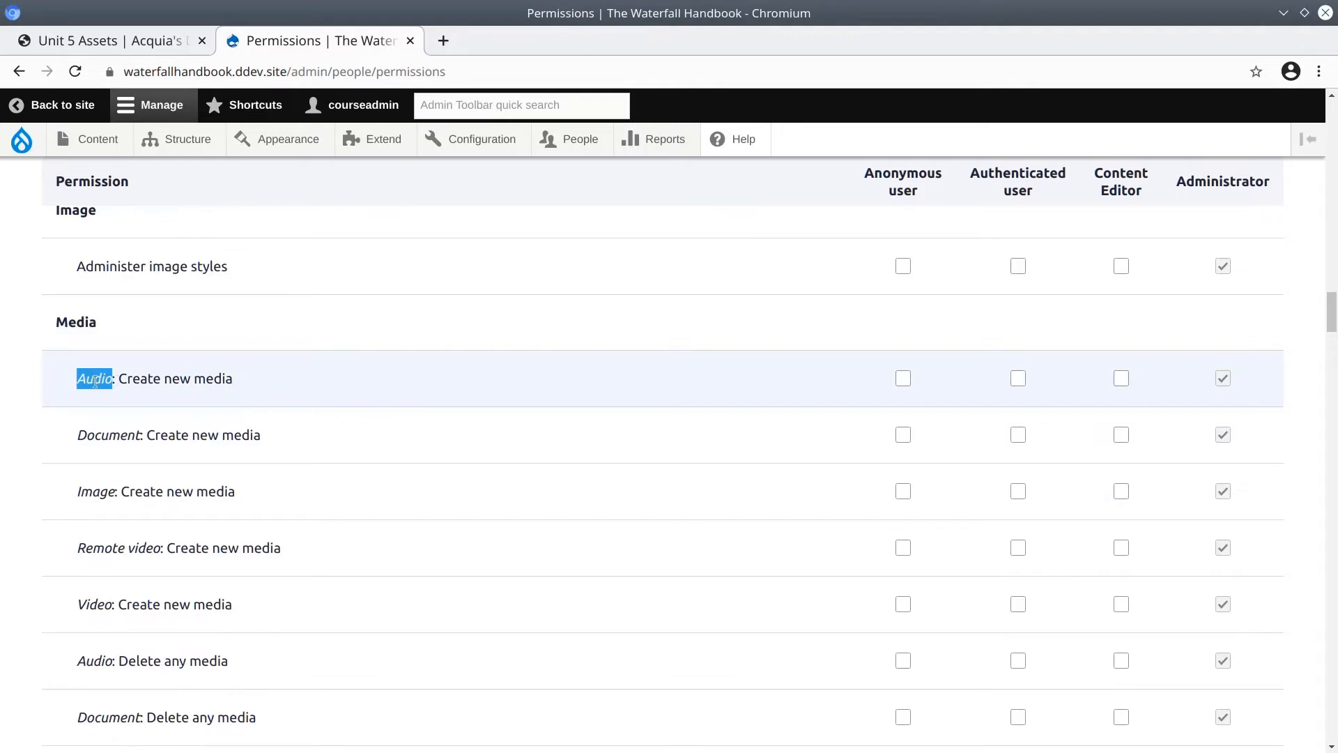
Examine the Media permissions for creating, deleting, editing and updating, both per media type and for media in general
{"action": "triple_click", "coordinate": [193, 438]}
{"action": "triple_click", "coordinate": [181, 494]}
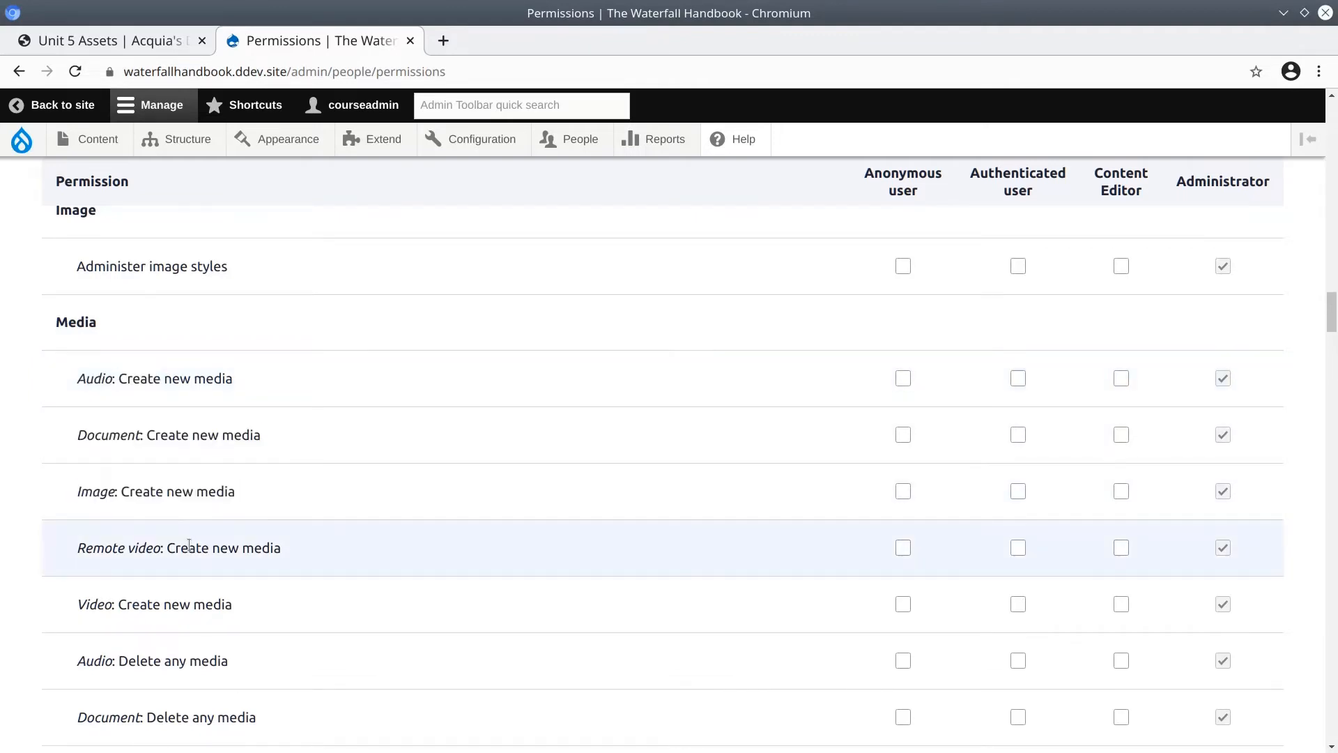
{"action": "double_click", "coordinate": [187, 548]}
{"action": "scroll", "coordinate": [155, 548], "scroll_direction": "down", "scroll_amount": 1}
{"action": "left_click_drag", "start_coordinate": [118, 558], "coordinate": [154, 558]}
{"action": "scroll", "coordinate": [340, 532], "scroll_direction": "down", "scroll_amount": 3}
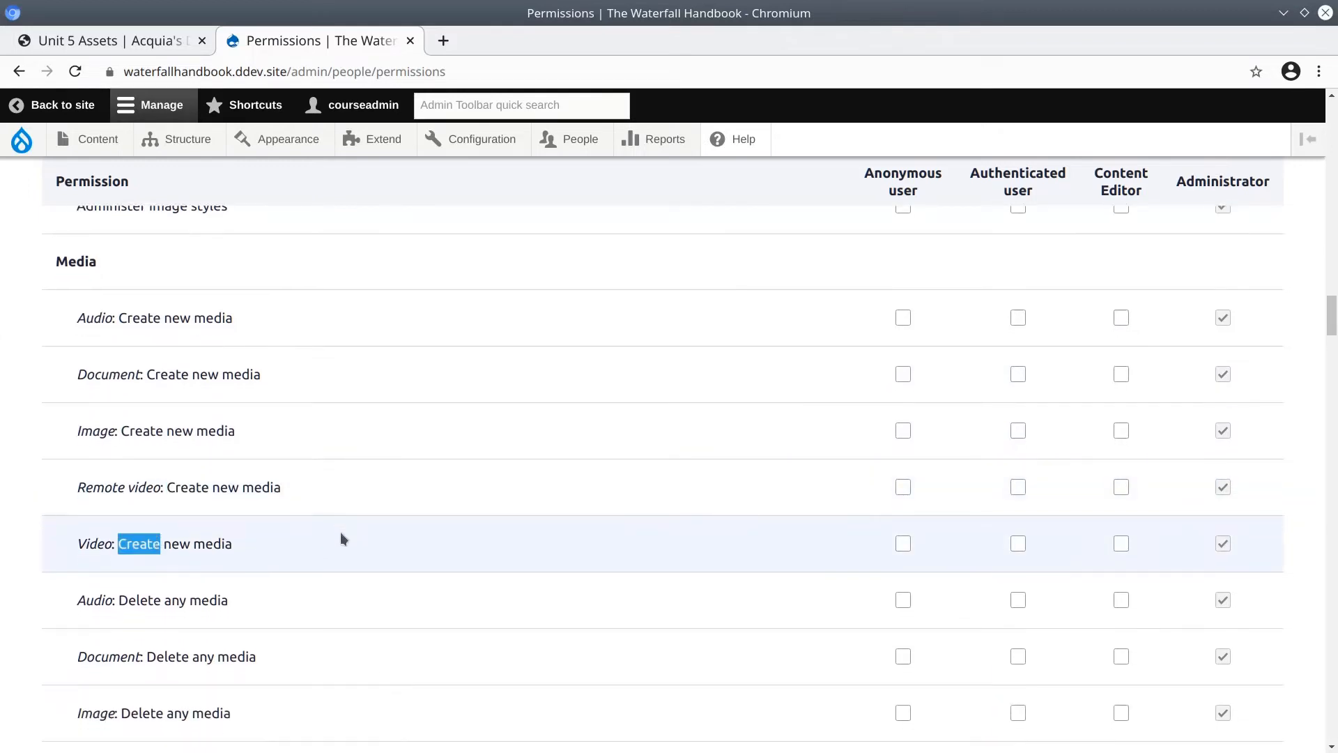
{"action": "left_click_drag", "start_coordinate": [129, 476], "coordinate": [206, 579]}
{"action": "scroll", "coordinate": [258, 509], "scroll_direction": "down", "scroll_amount": 15}
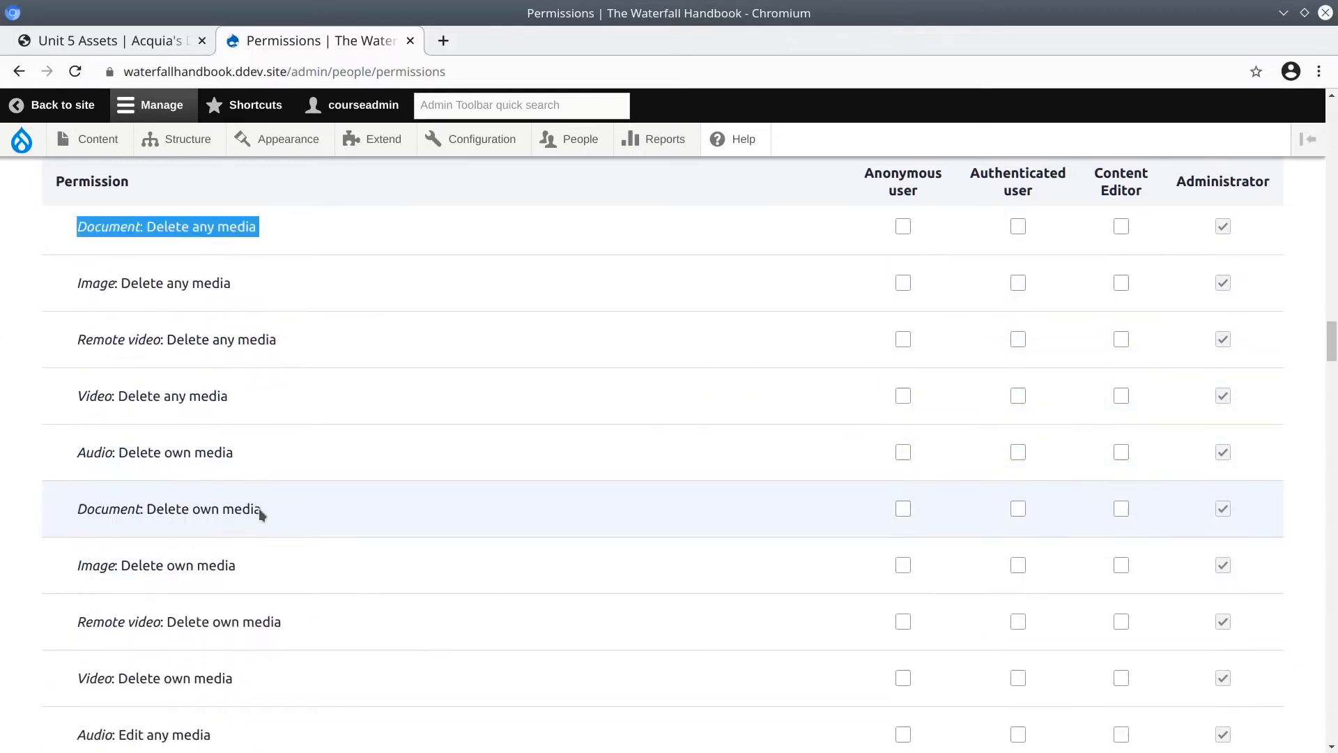
{"action": "scroll", "coordinate": [260, 514], "scroll_direction": "down", "scroll_amount": 8}
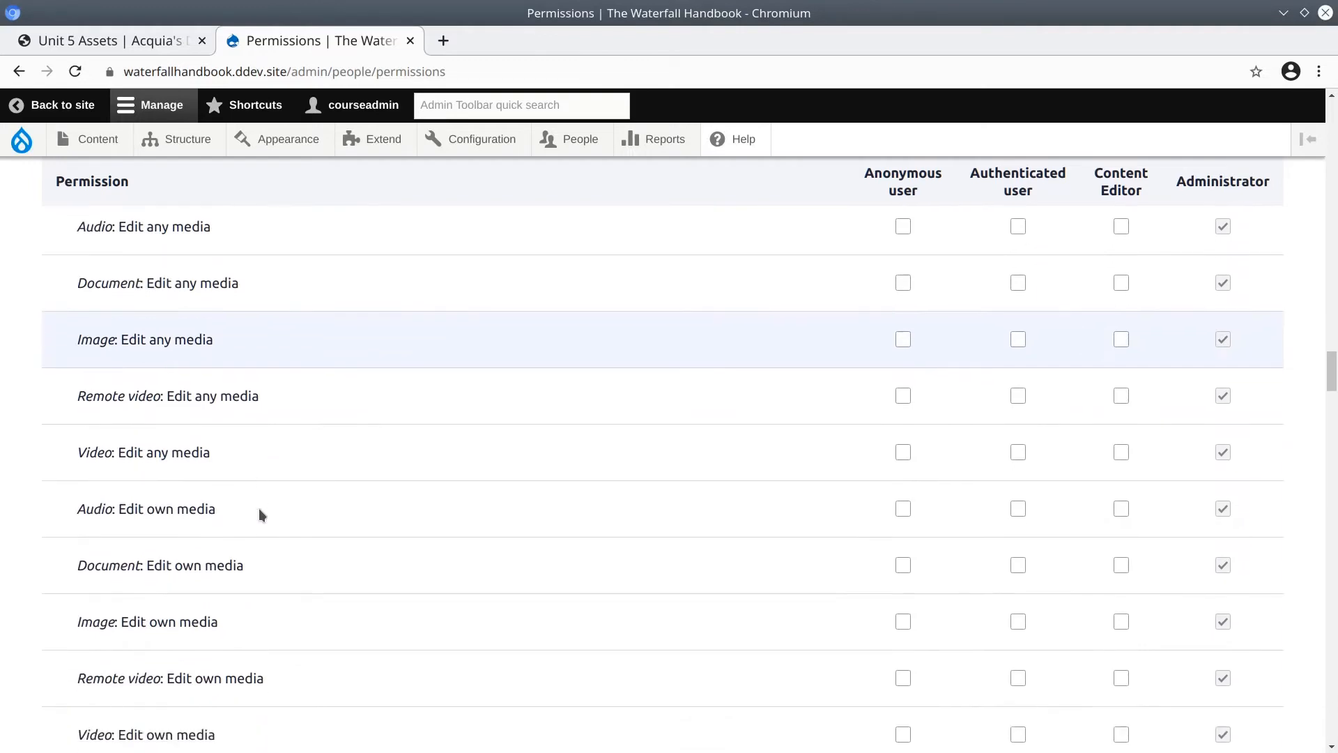
{"action": "scroll", "coordinate": [264, 518], "scroll_direction": "down", "scroll_amount": 1}
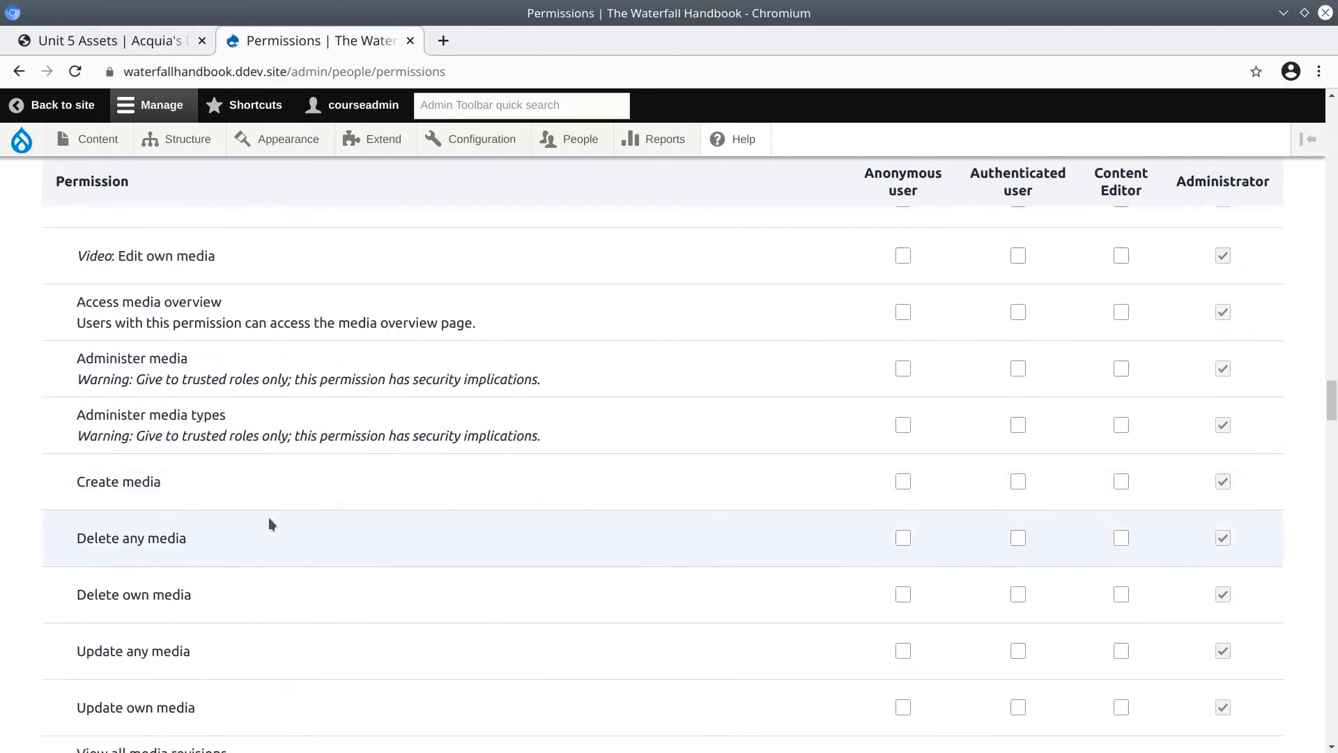
{"action": "left_click_drag", "start_coordinate": [108, 541], "coordinate": [187, 541]}
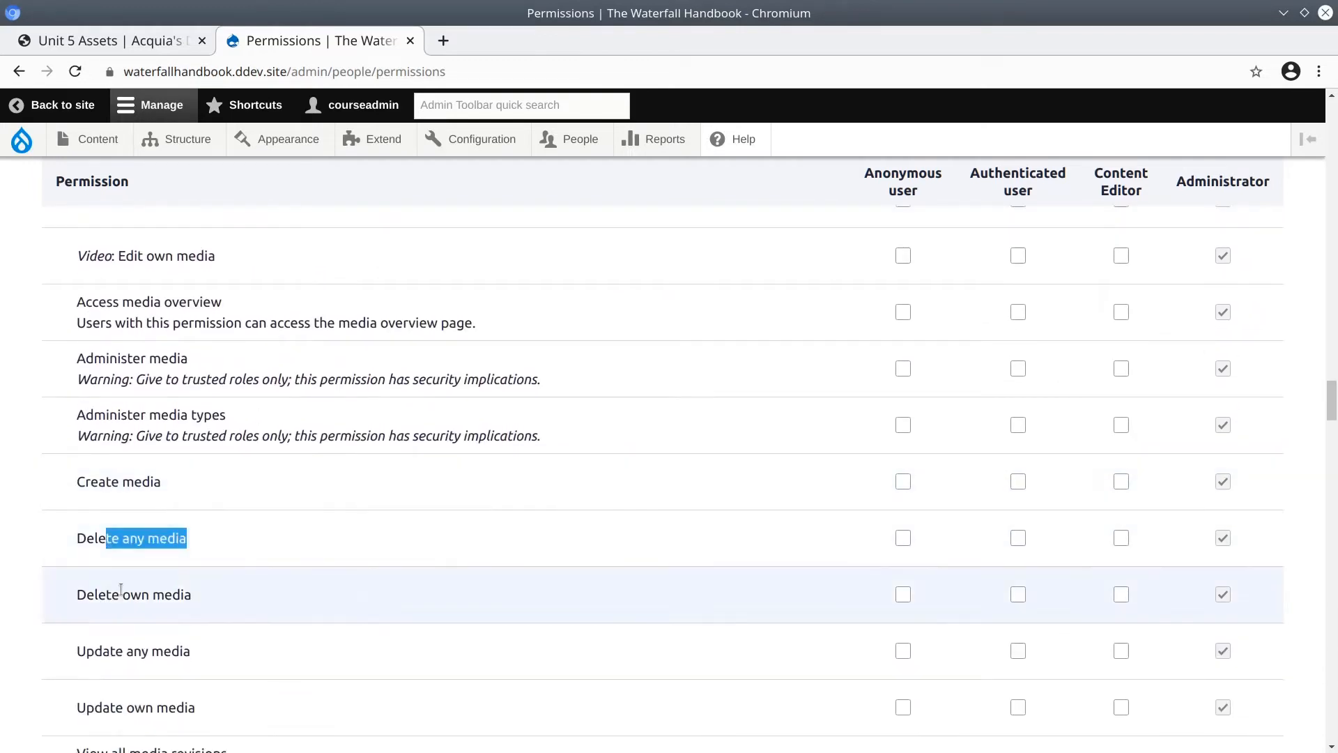
{"action": "left_click_drag", "start_coordinate": [116, 600], "coordinate": [184, 599]}
{"action": "left_click_drag", "start_coordinate": [103, 651], "coordinate": [182, 662]}
{"action": "scroll", "coordinate": [159, 688], "scroll_direction": "down", "scroll_amount": 1}
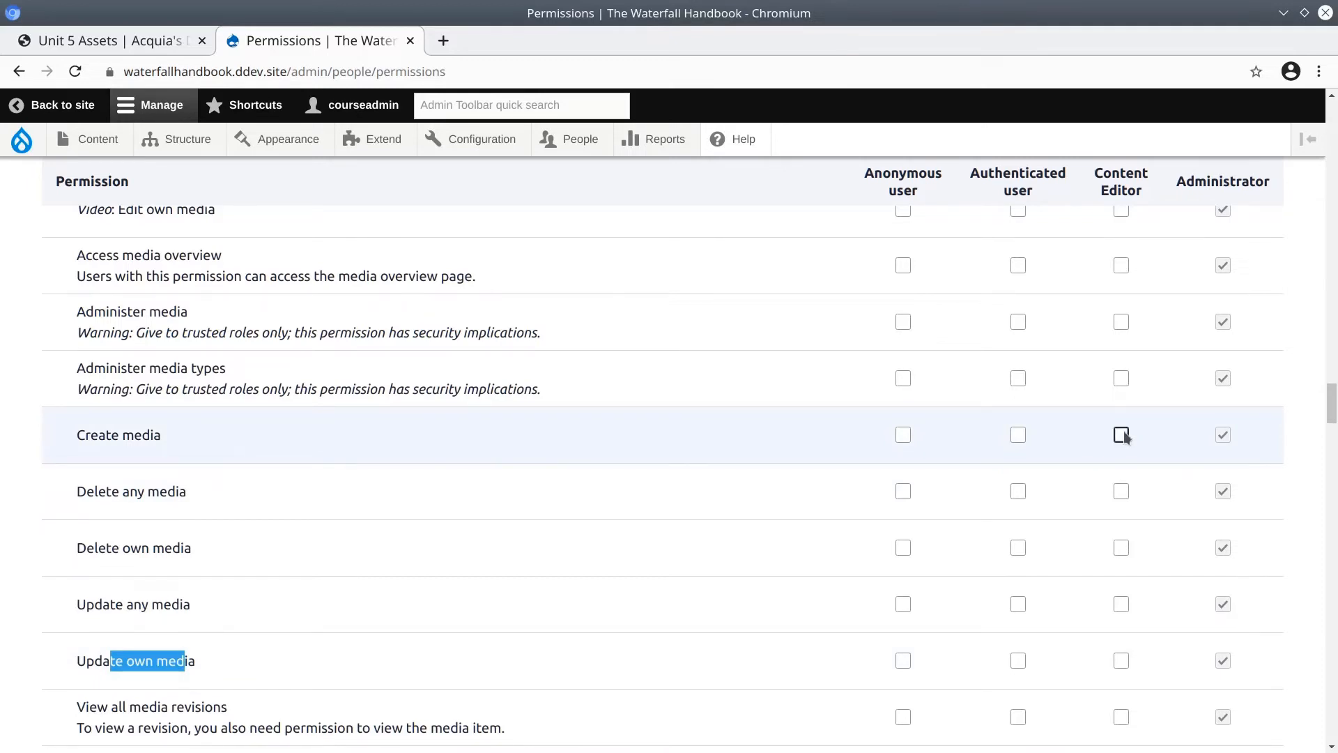
Grant the Content Editor role Create media, Delete any media, Delete own media, Update any media and Update own media
{"action": "left_click", "coordinate": [1122, 435]}
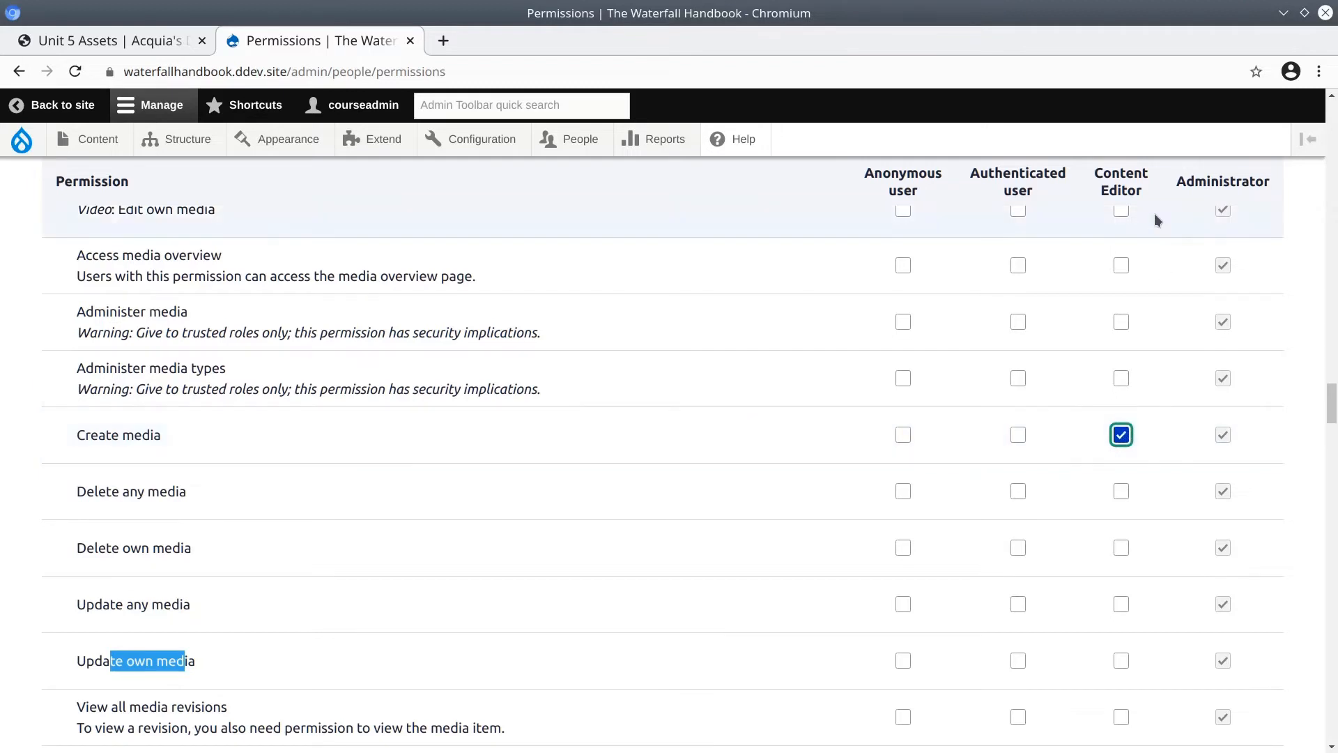
{"action": "left_click", "coordinate": [1122, 492]}
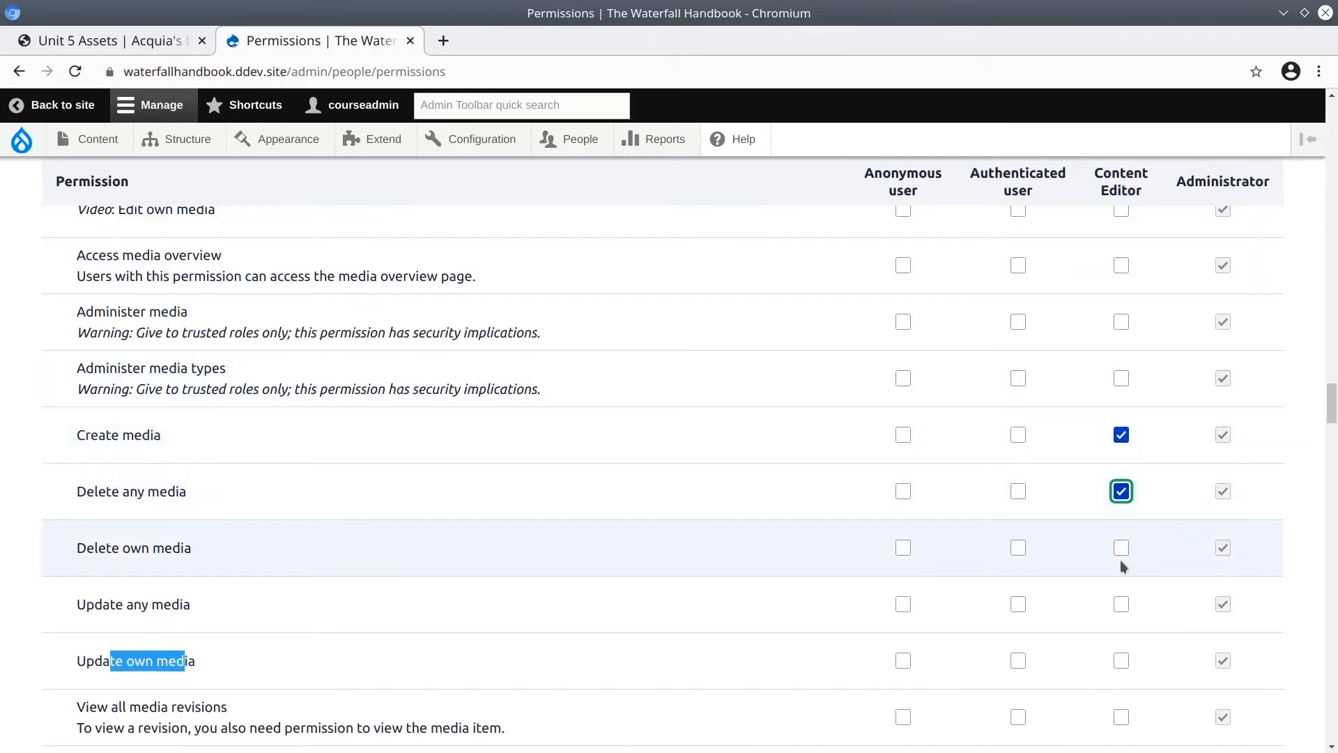
{"action": "left_click", "coordinate": [1121, 548]}
{"action": "scroll", "coordinate": [1120, 548], "scroll_direction": "down", "scroll_amount": 2}
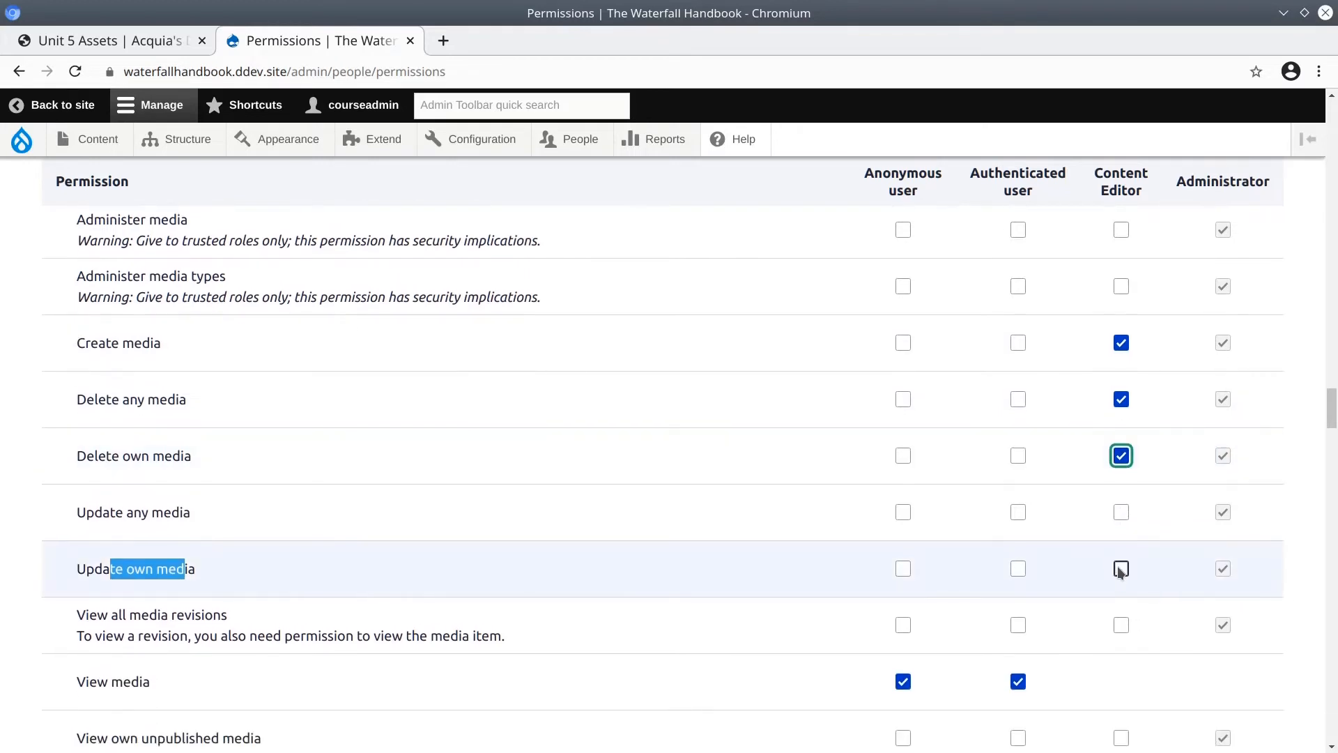
{"action": "left_click", "coordinate": [1121, 517]}
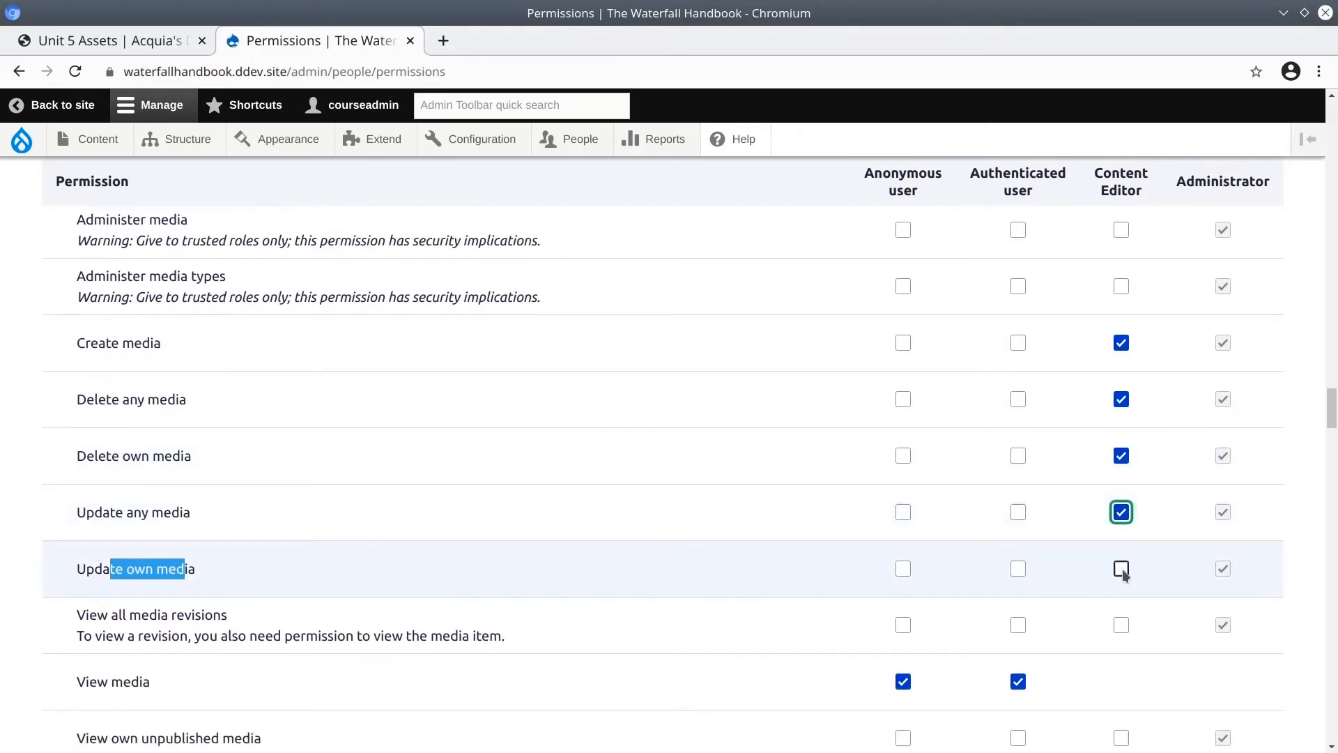
{"action": "left_click", "coordinate": [1122, 570]}
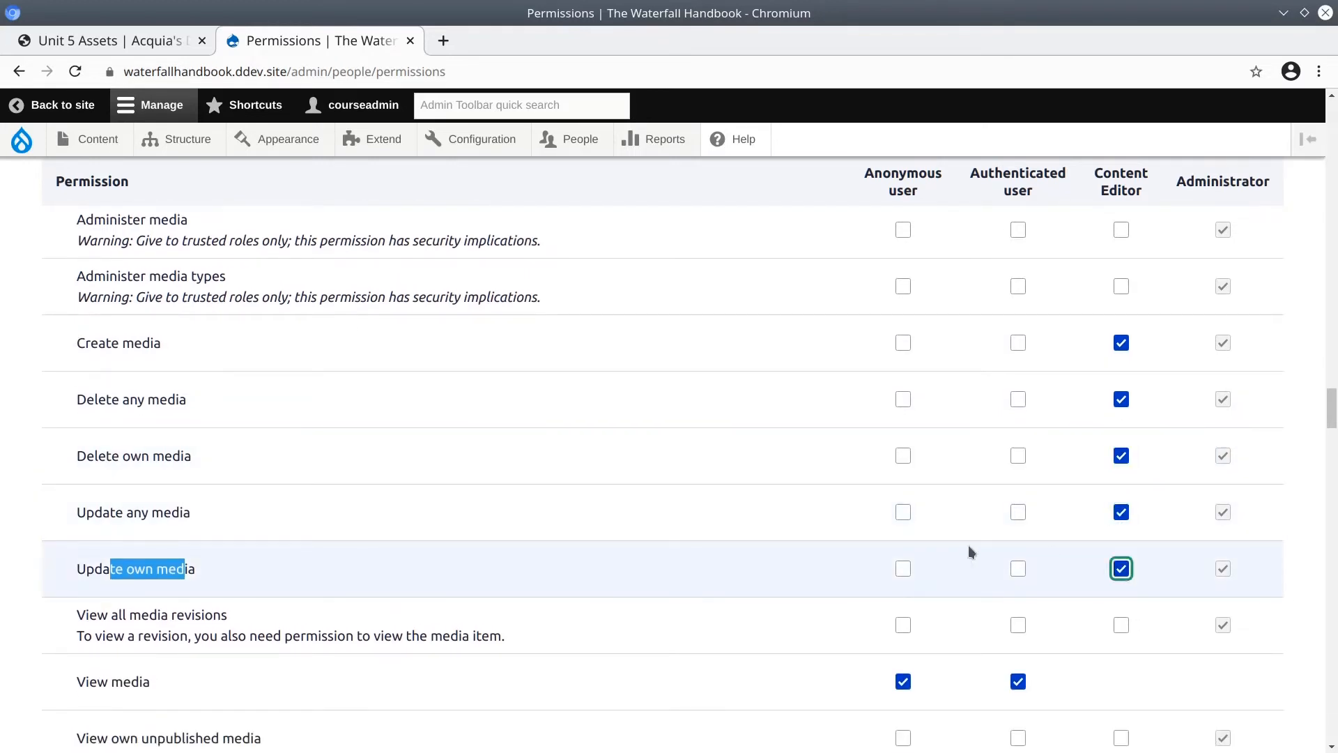
Grant the Content Editor role the View all media revisions permission
{"action": "left_click", "coordinate": [283, 569]}
{"action": "scroll", "coordinate": [283, 569], "scroll_direction": "down", "scroll_amount": 1}
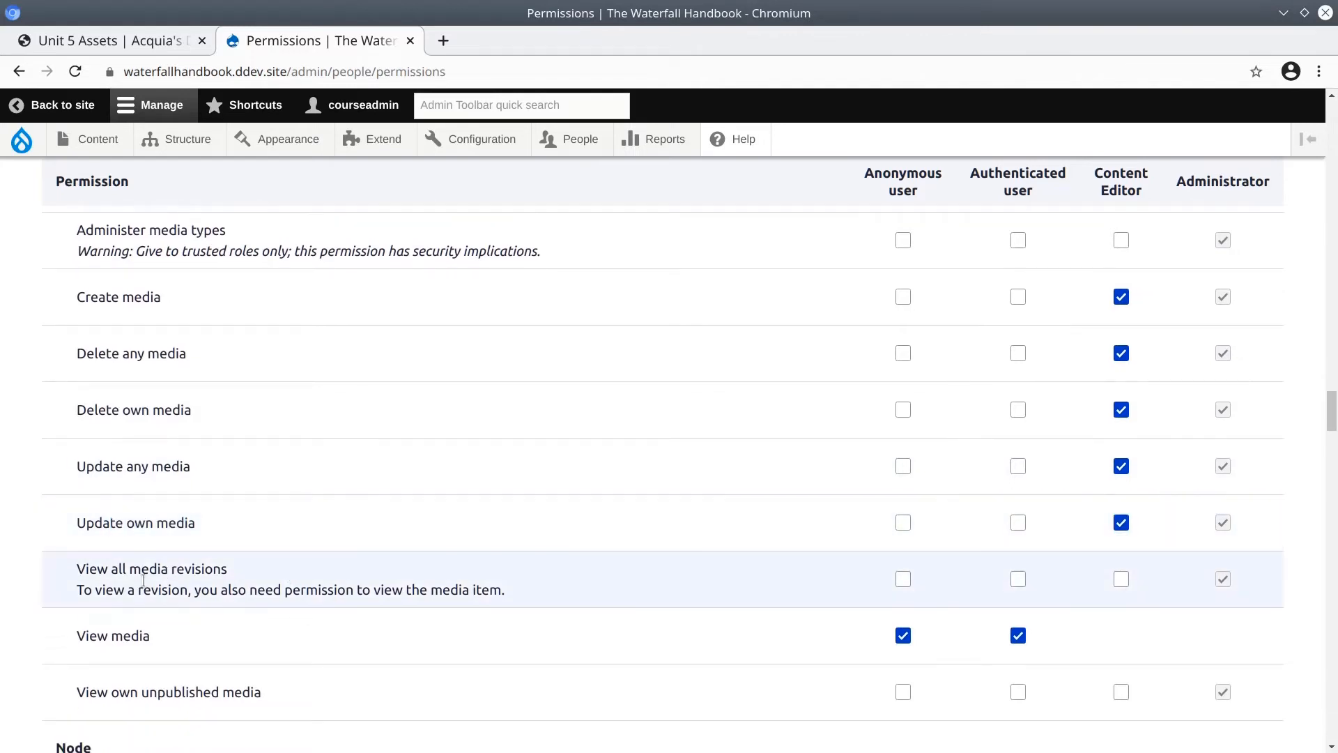
{"action": "left_click_drag", "start_coordinate": [103, 573], "coordinate": [191, 574]}
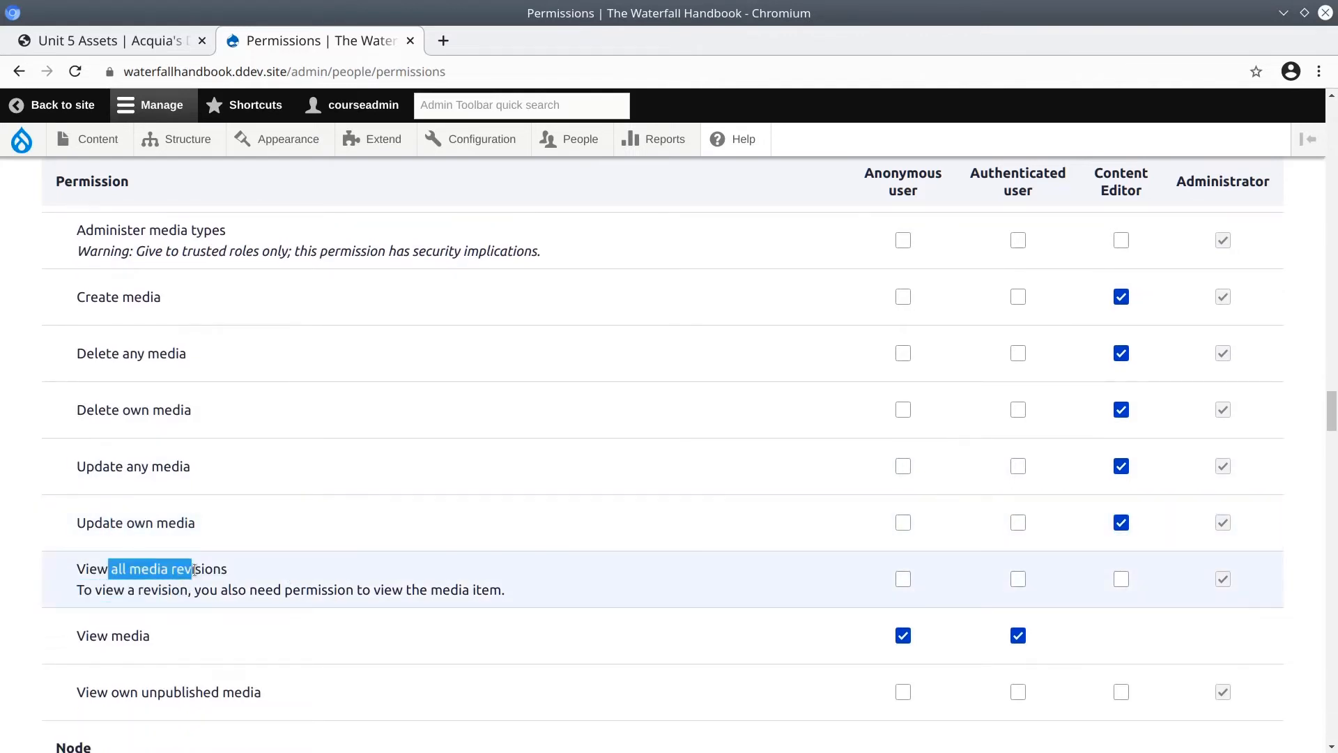
{"action": "left_click", "coordinate": [265, 594]}
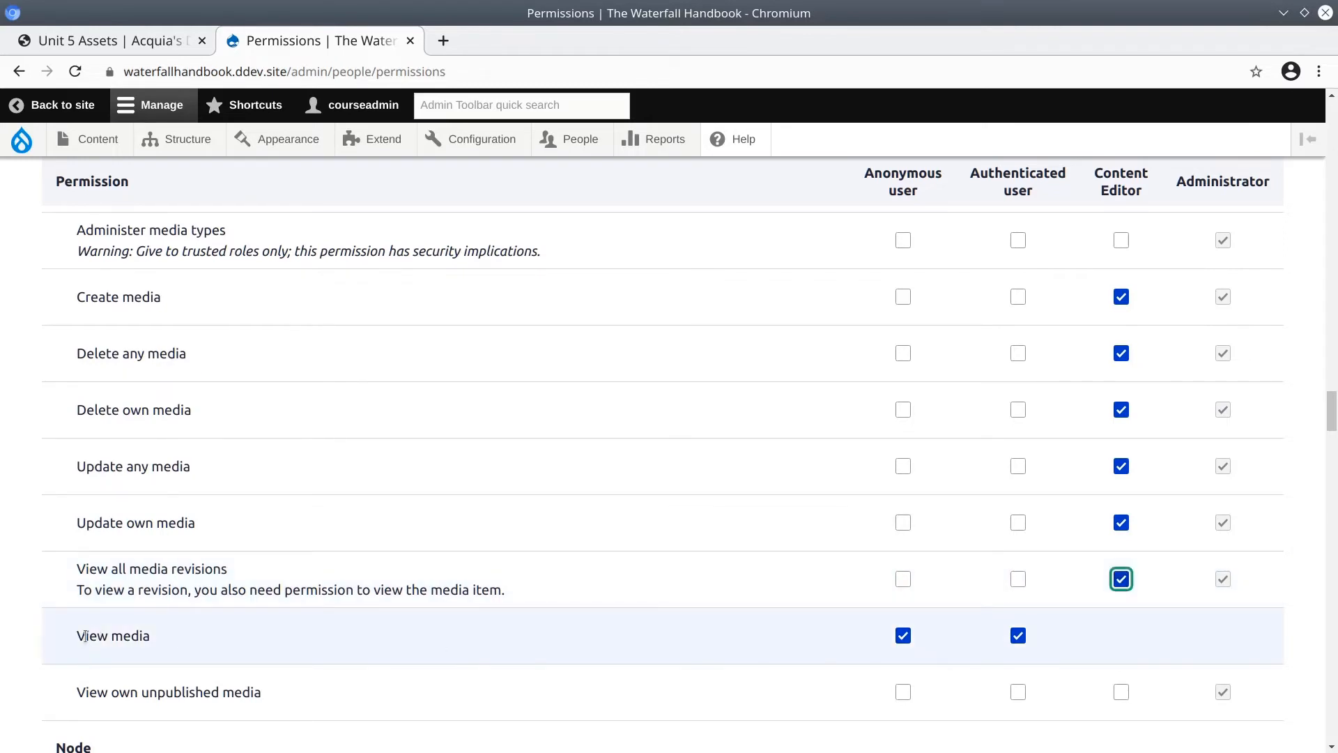
Withdraw View media from authenticated users to expose the Content Editor's own setting, and grant it back
{"action": "left_click_drag", "start_coordinate": [84, 636], "coordinate": [145, 641]}
{"action": "left_click", "coordinate": [1129, 636]}
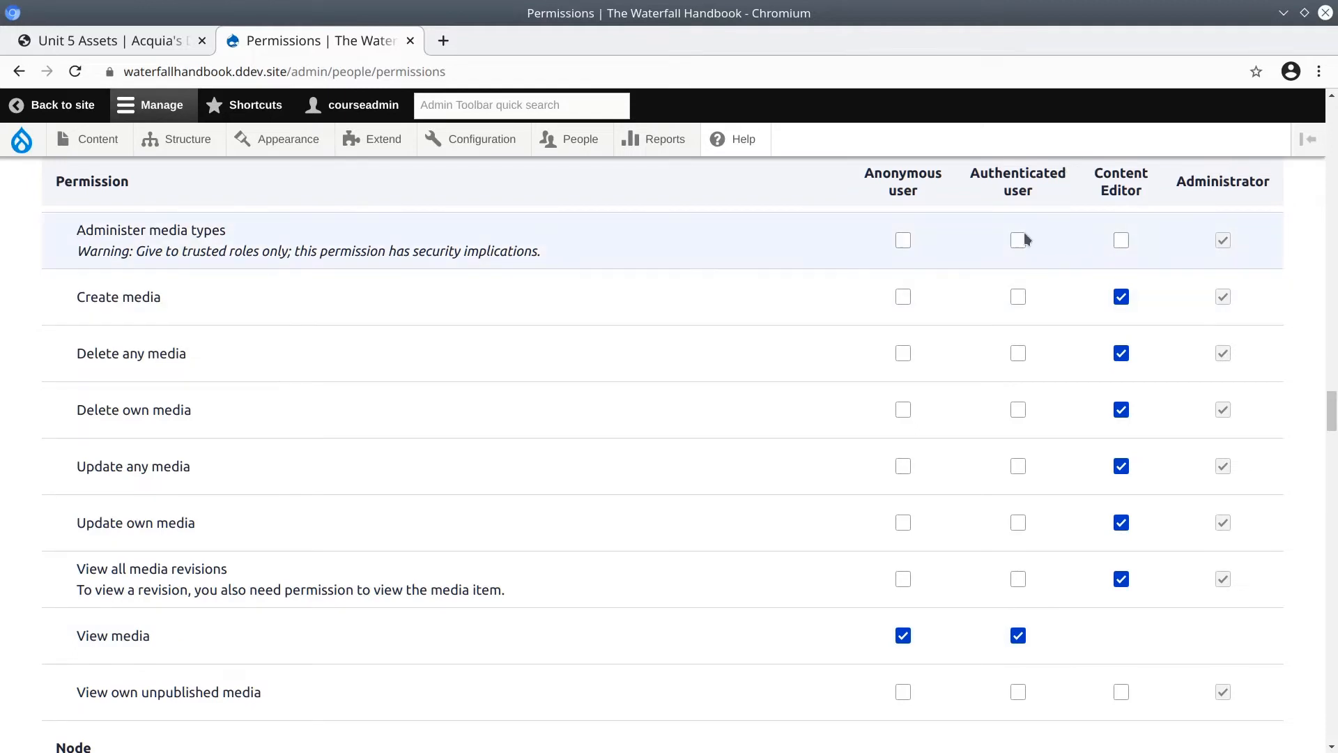
{"action": "left_click", "coordinate": [1018, 636]}
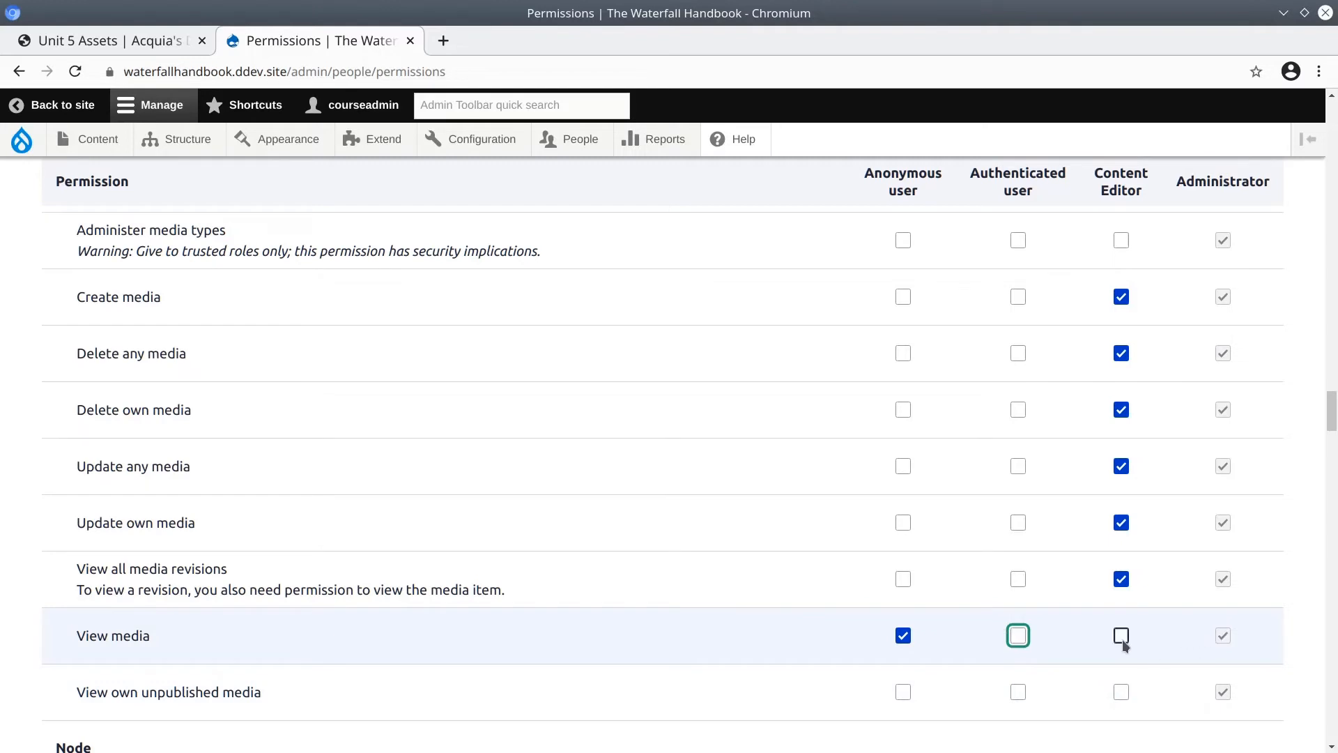
{"action": "left_click", "coordinate": [1018, 637]}
Grant the Content Editor role the Access media overview permission
{"action": "scroll", "coordinate": [909, 658], "scroll_direction": "up", "scroll_amount": 5}
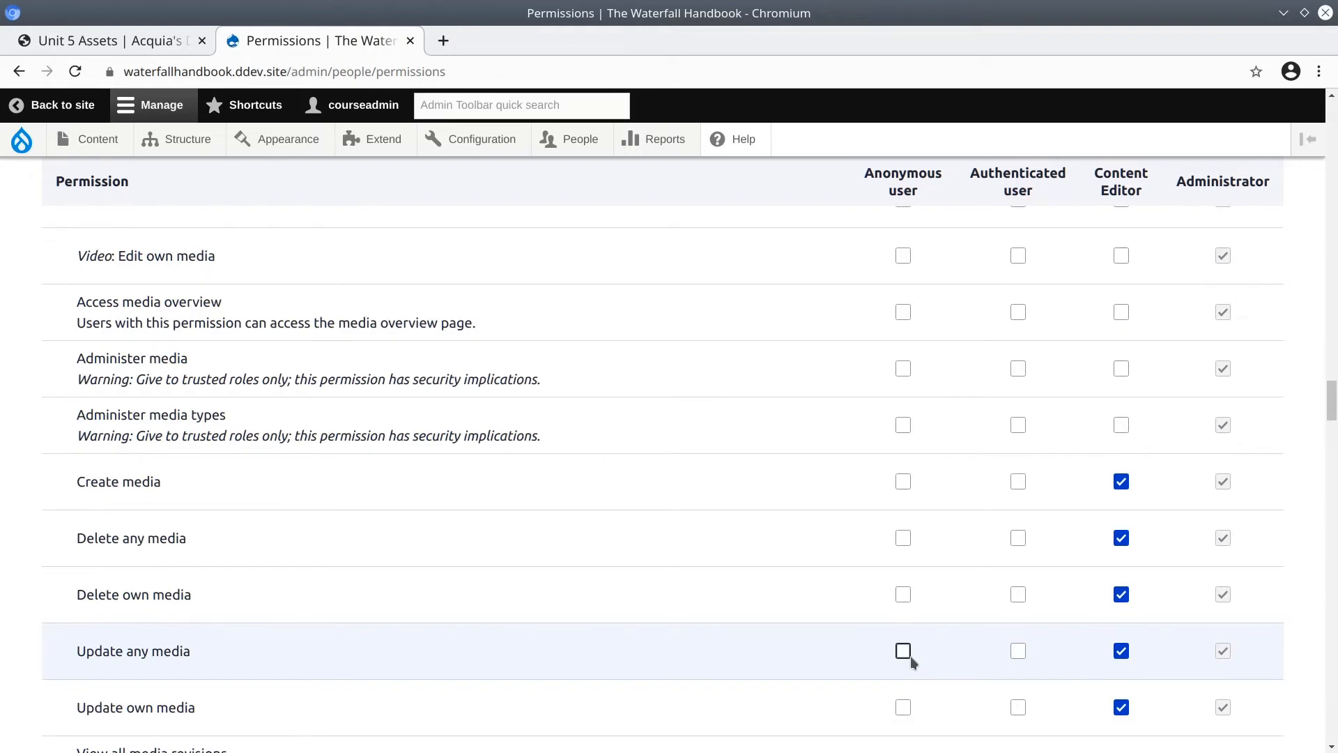
{"action": "left_click_drag", "start_coordinate": [78, 304], "coordinate": [288, 337]}
{"action": "left_click", "coordinate": [137, 306]}
{"action": "left_click", "coordinate": [294, 336]}
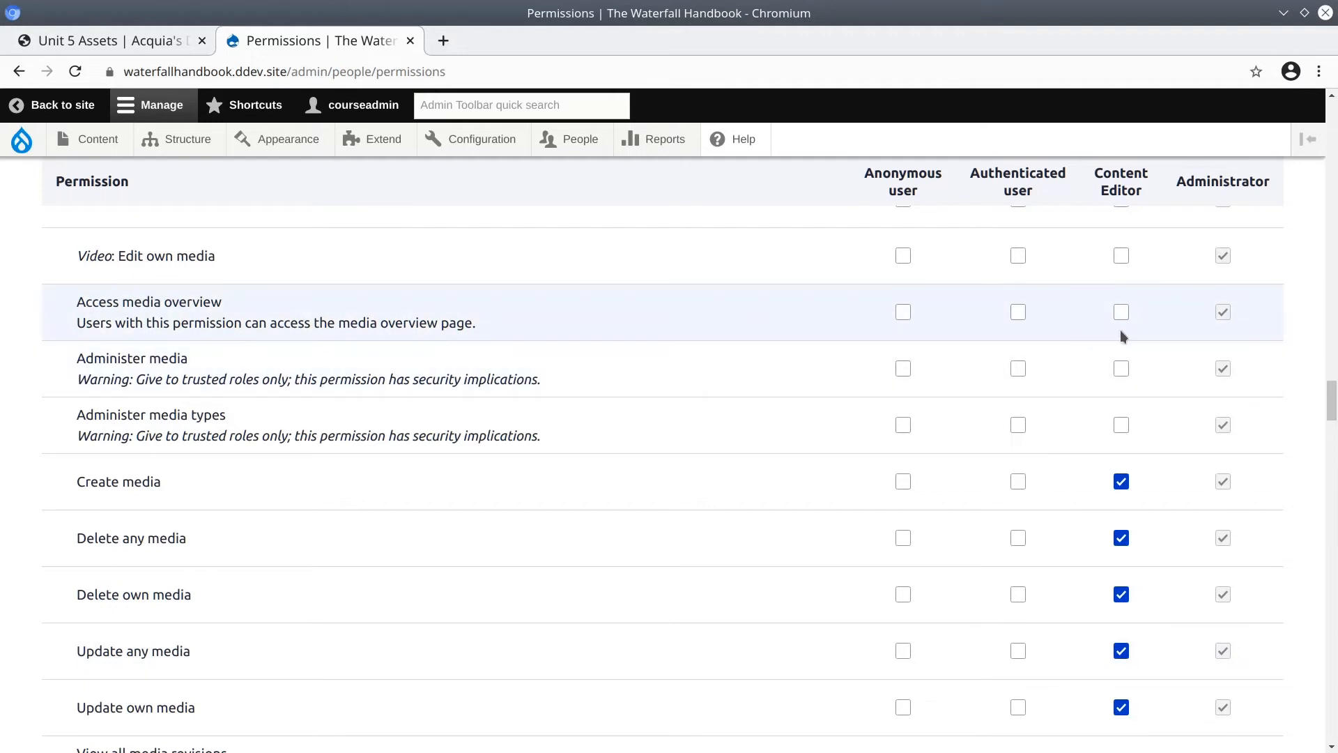
{"action": "left_click", "coordinate": [1124, 315]}
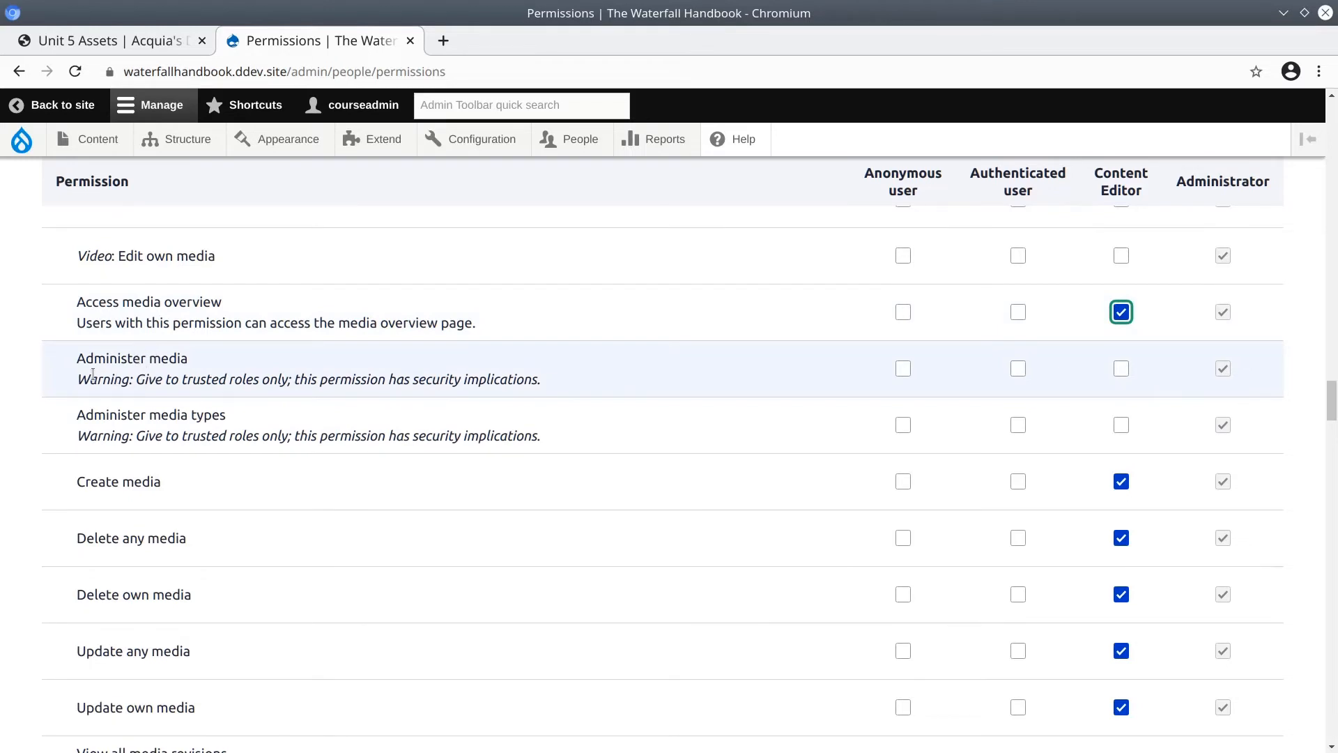
Examine the Administer media and Administer media types permissions, which carry security warnings
{"action": "left_click_drag", "start_coordinate": [110, 353], "coordinate": [192, 361]}
{"action": "left_click", "coordinate": [204, 367]}
{"action": "triple_click", "coordinate": [147, 359]}
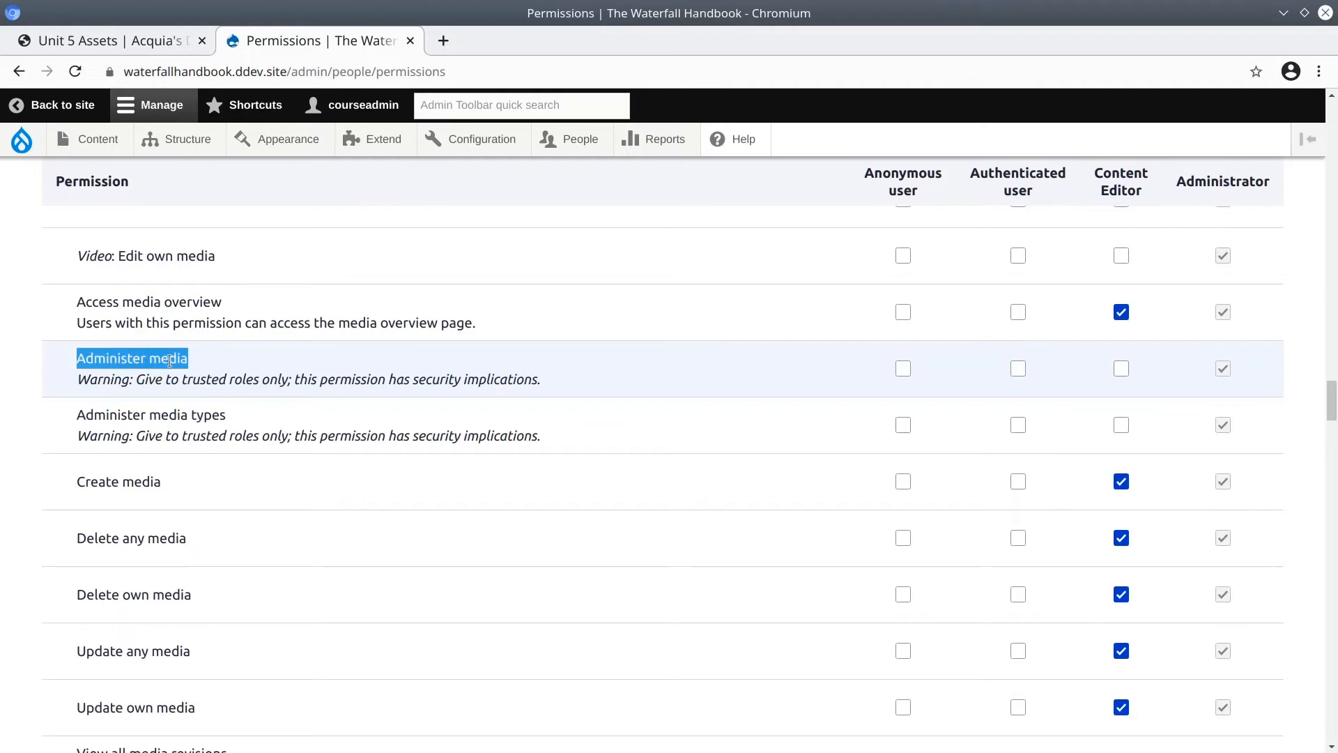
{"action": "triple_click", "coordinate": [162, 416]}
{"action": "left_click", "coordinate": [236, 426]}
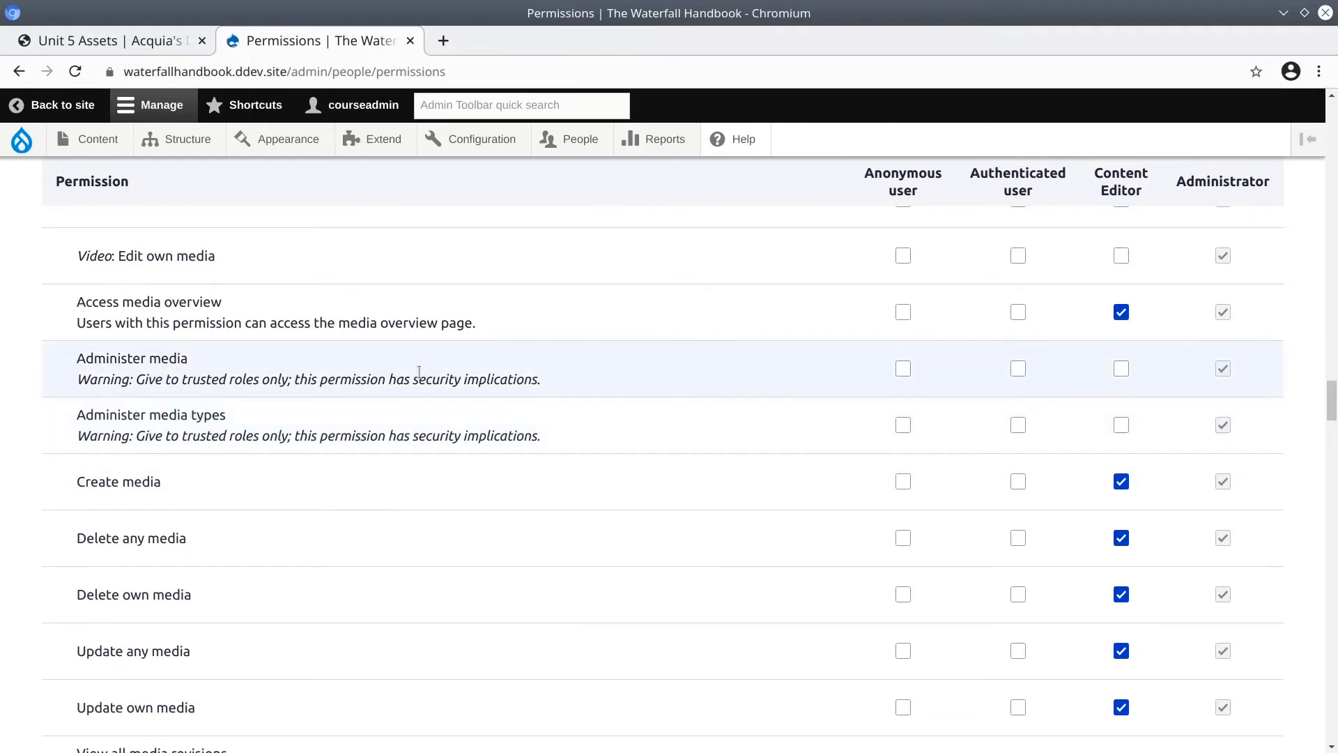
Grant the Content Editor role Document: Create new media and try out Audio: Create new media
{"action": "scroll", "coordinate": [355, 357], "scroll_direction": "up", "scroll_amount": 10}
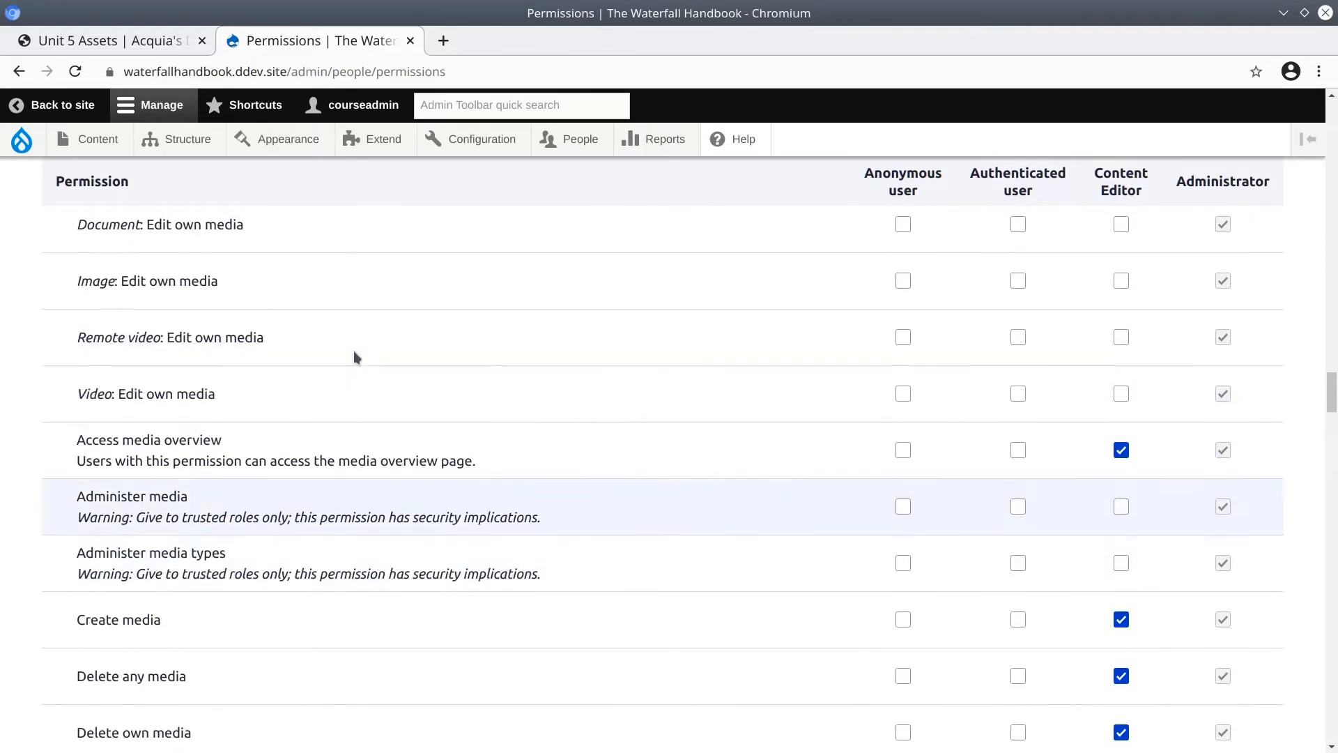
{"action": "scroll", "coordinate": [361, 362], "scroll_direction": "up", "scroll_amount": 9}
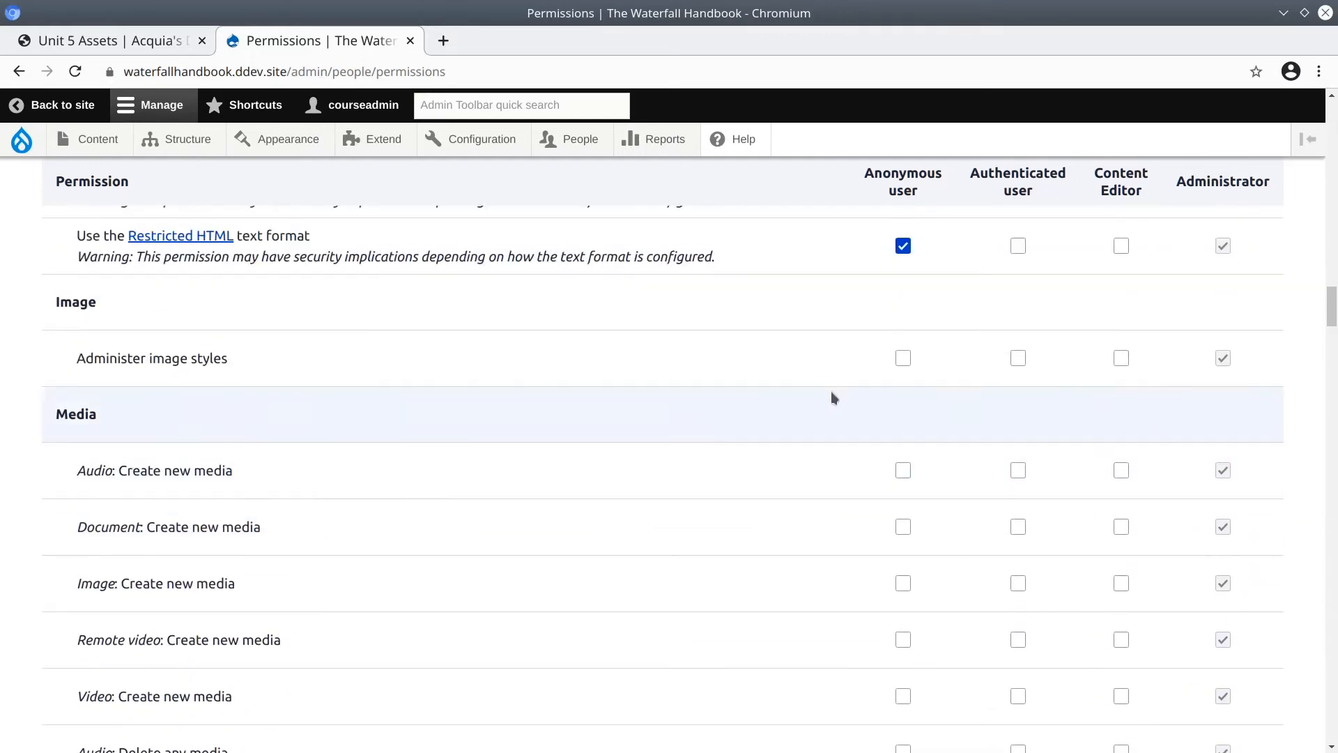
{"action": "scroll", "coordinate": [426, 492], "scroll_direction": "down", "scroll_amount": 2}
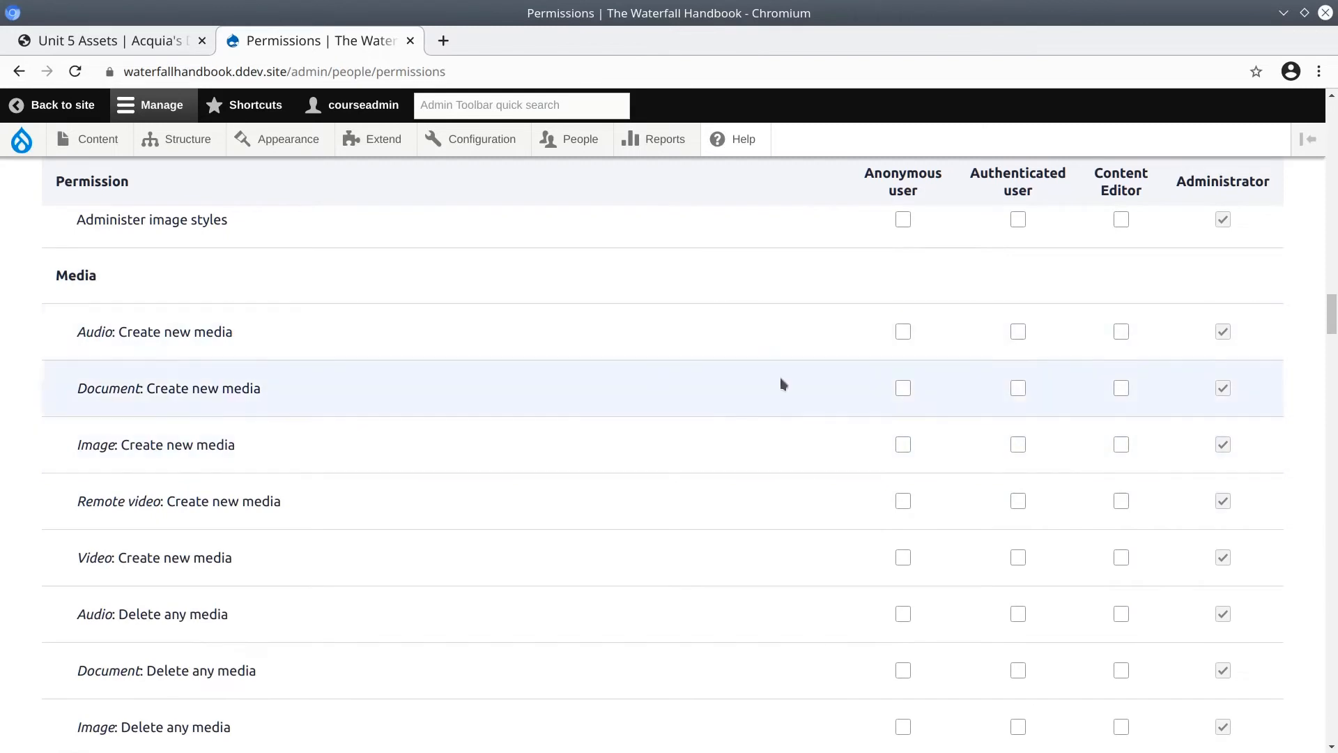
{"action": "left_click", "coordinate": [1121, 388]}
{"action": "left_click", "coordinate": [1121, 333]}
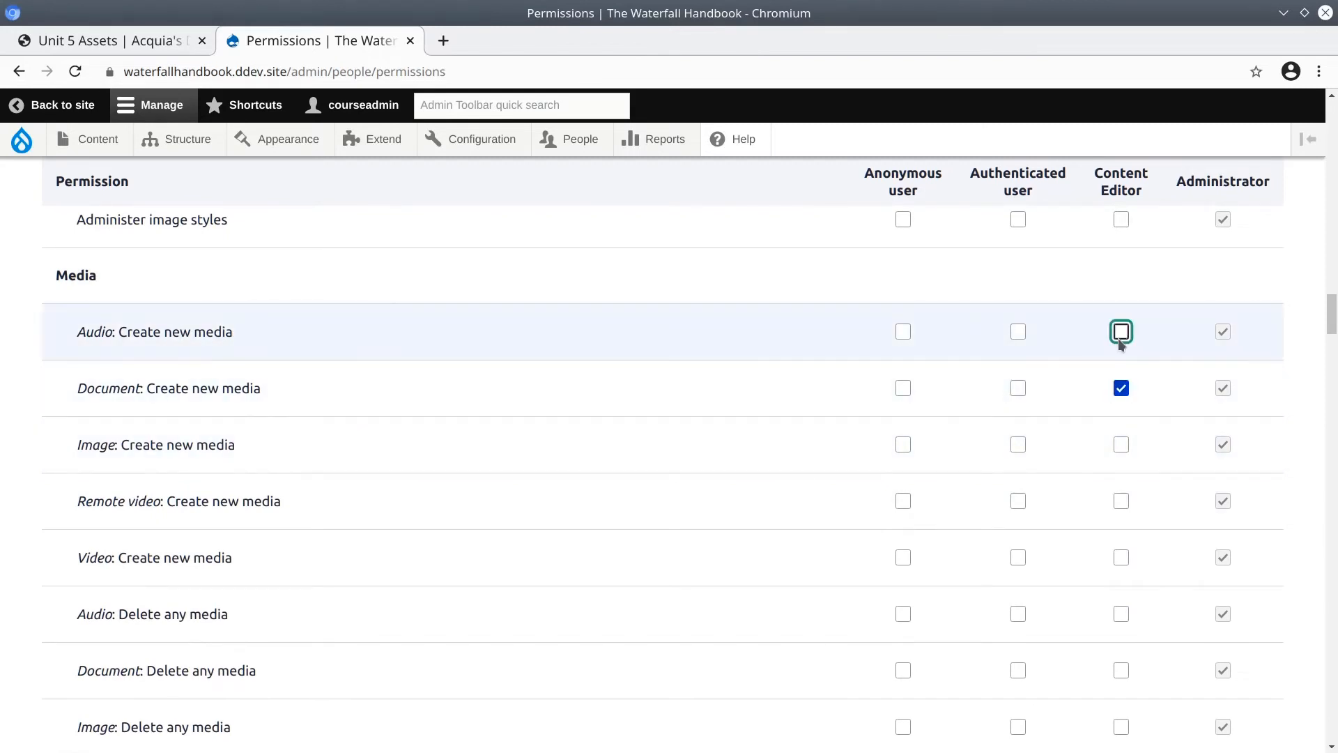
Review the media permissions per type and the general ones granted to the Content Editor role
{"action": "scroll", "coordinate": [289, 411], "scroll_direction": "down", "scroll_amount": 14}
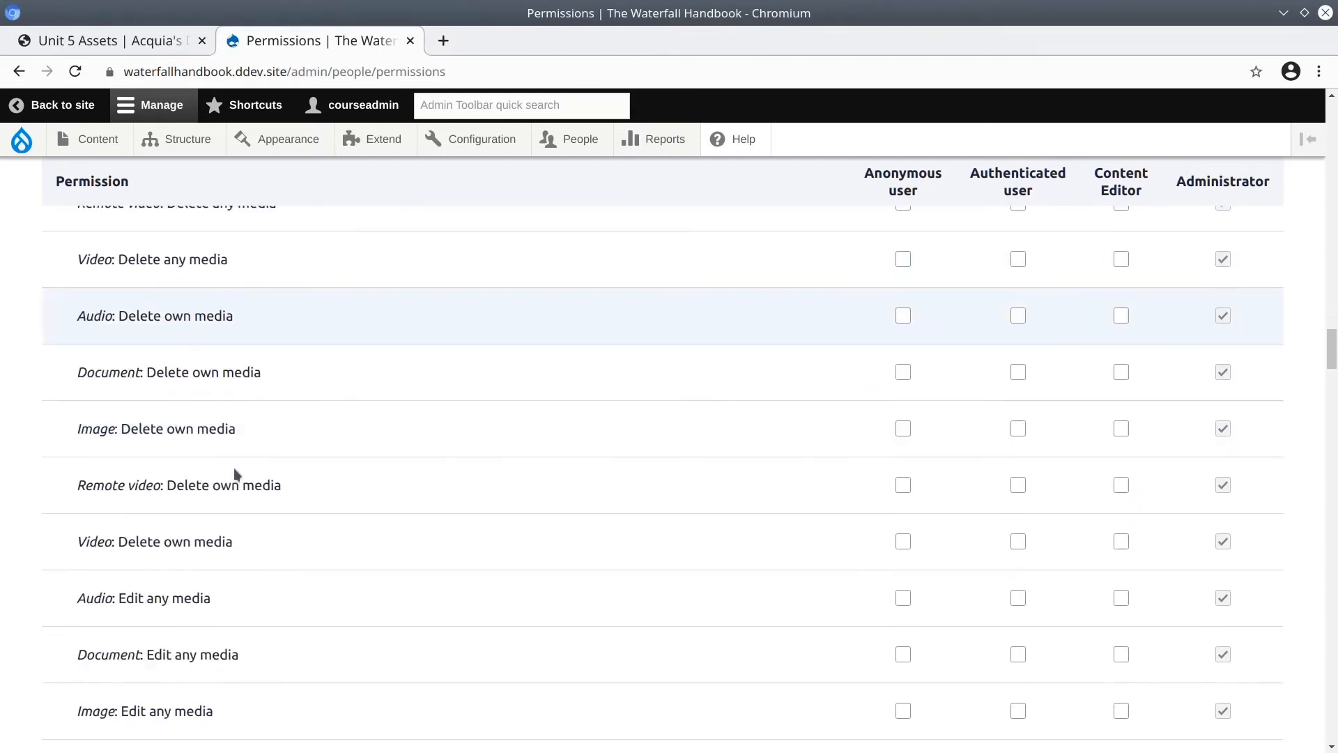
{"action": "scroll", "coordinate": [240, 464], "scroll_direction": "down", "scroll_amount": 10}
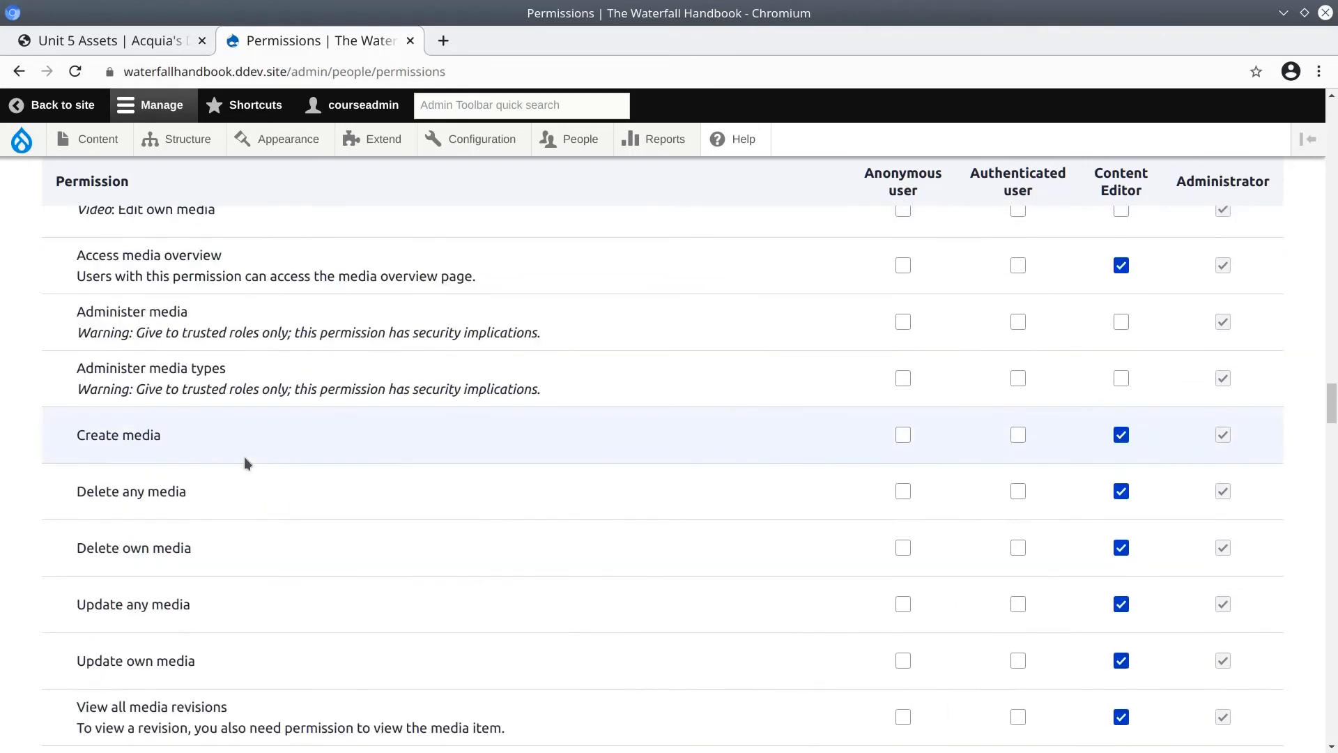
{"action": "scroll", "coordinate": [259, 444], "scroll_direction": "up", "scroll_amount": 2}
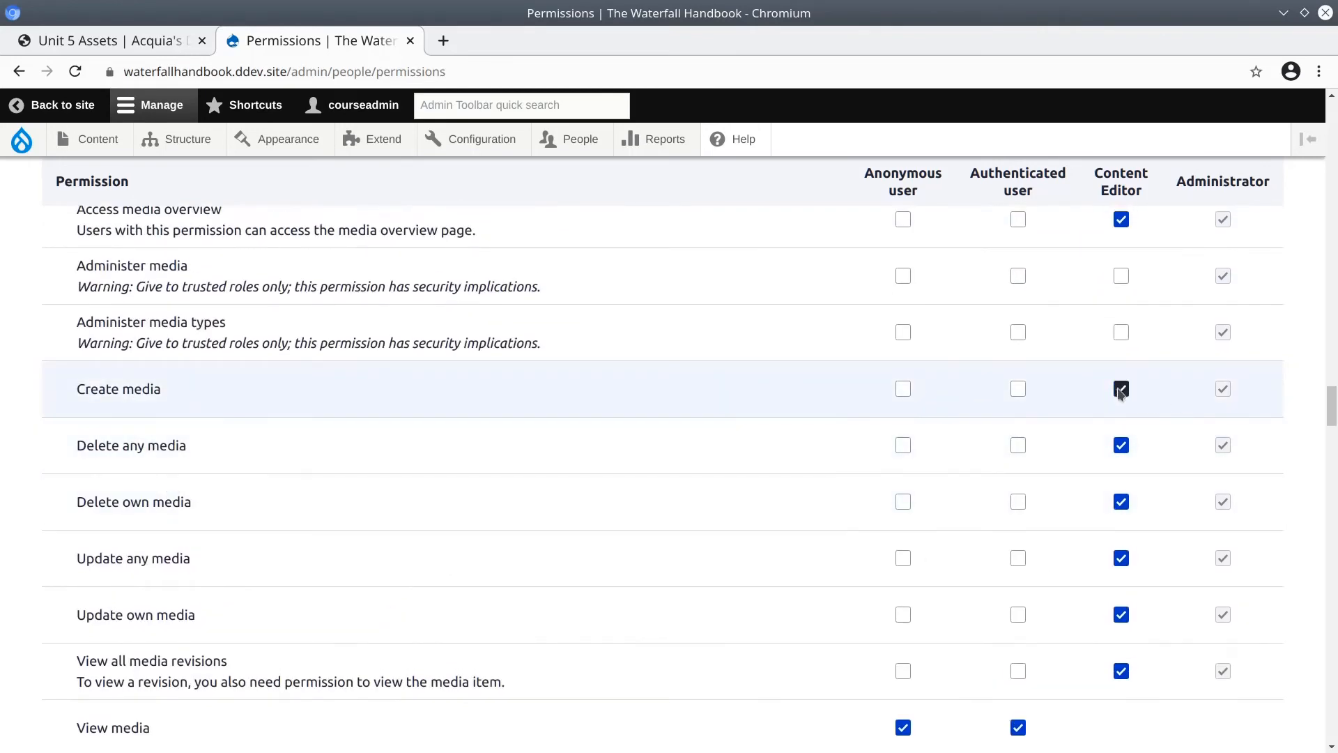
{"action": "scroll", "coordinate": [760, 524], "scroll_direction": "down", "scroll_amount": 2}
Grant the Content Editor role the Node permission Create new content for Article, Basic page and Waterfall
{"action": "scroll", "coordinate": [555, 491], "scroll_direction": "down", "scroll_amount": 5}
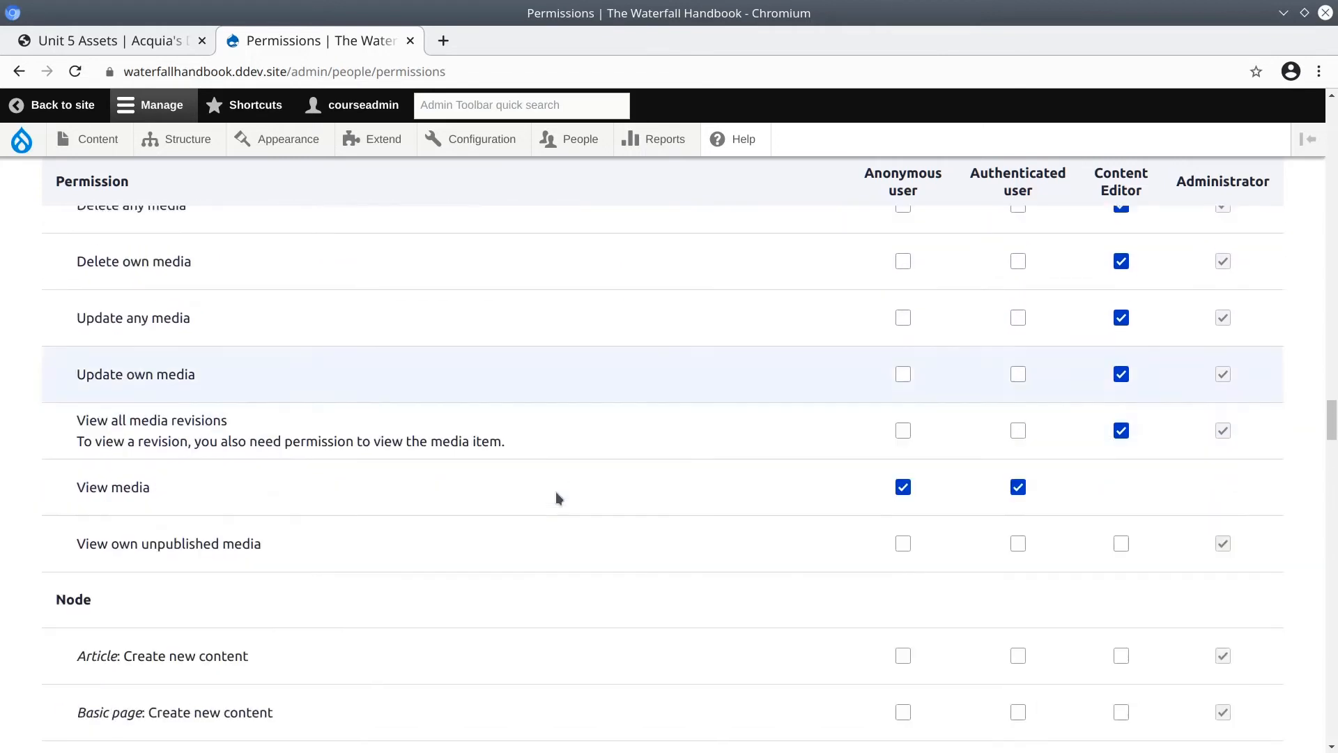
{"action": "scroll", "coordinate": [112, 380], "scroll_direction": "down", "scroll_amount": 1}
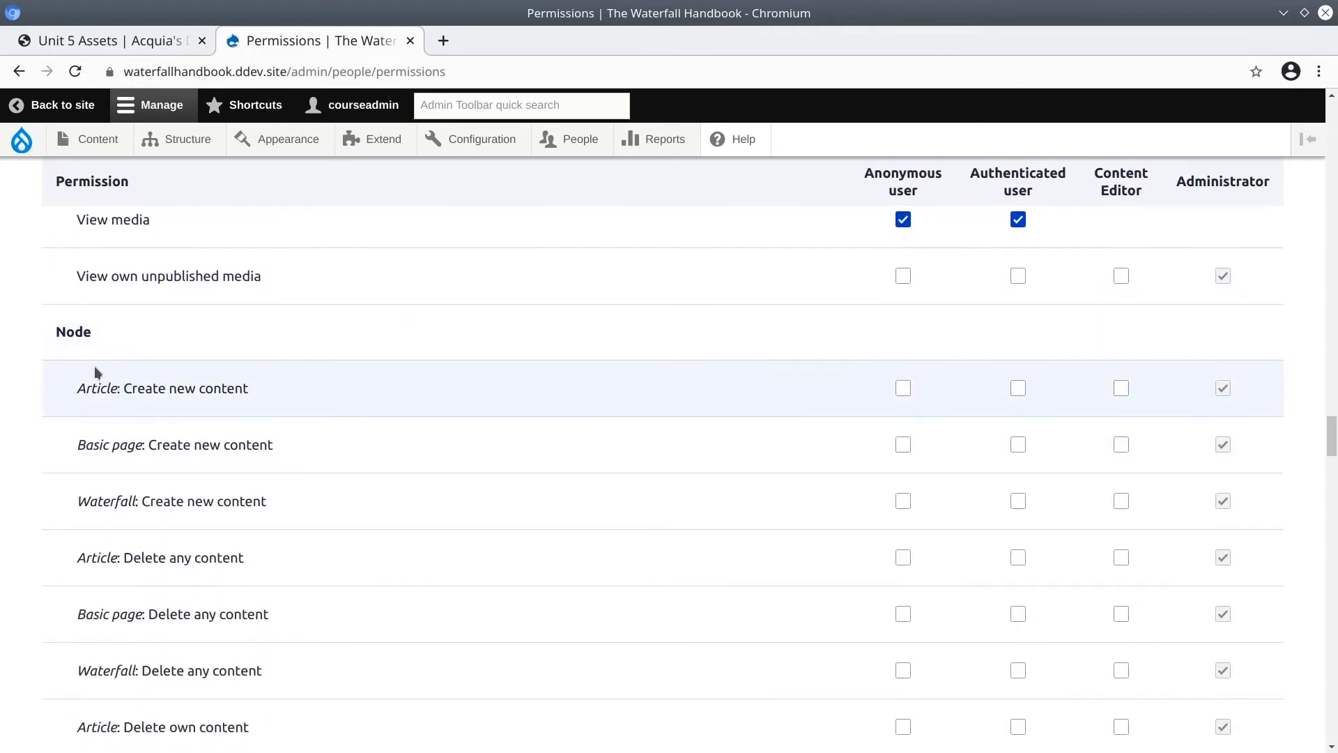
{"action": "scroll", "coordinate": [77, 337], "scroll_direction": "down", "scroll_amount": 1}
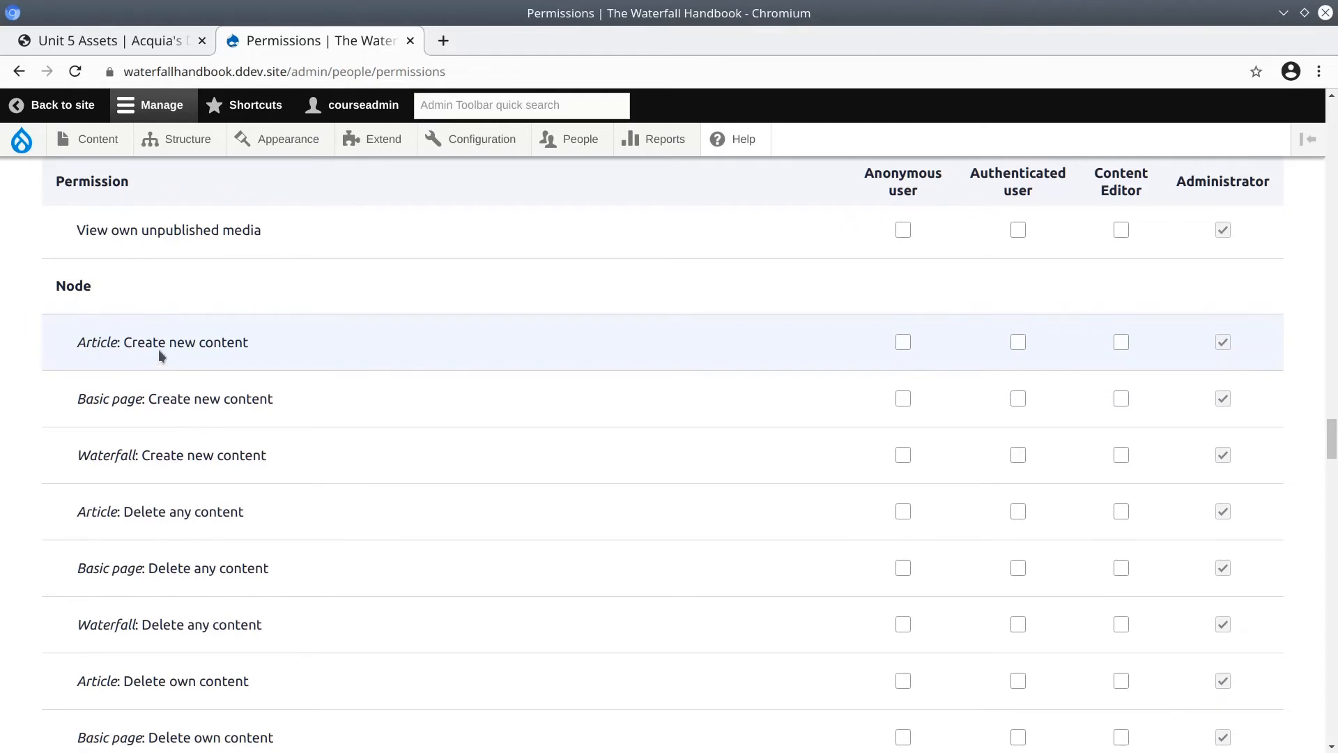
{"action": "left_click_drag", "start_coordinate": [97, 343], "coordinate": [190, 359]}
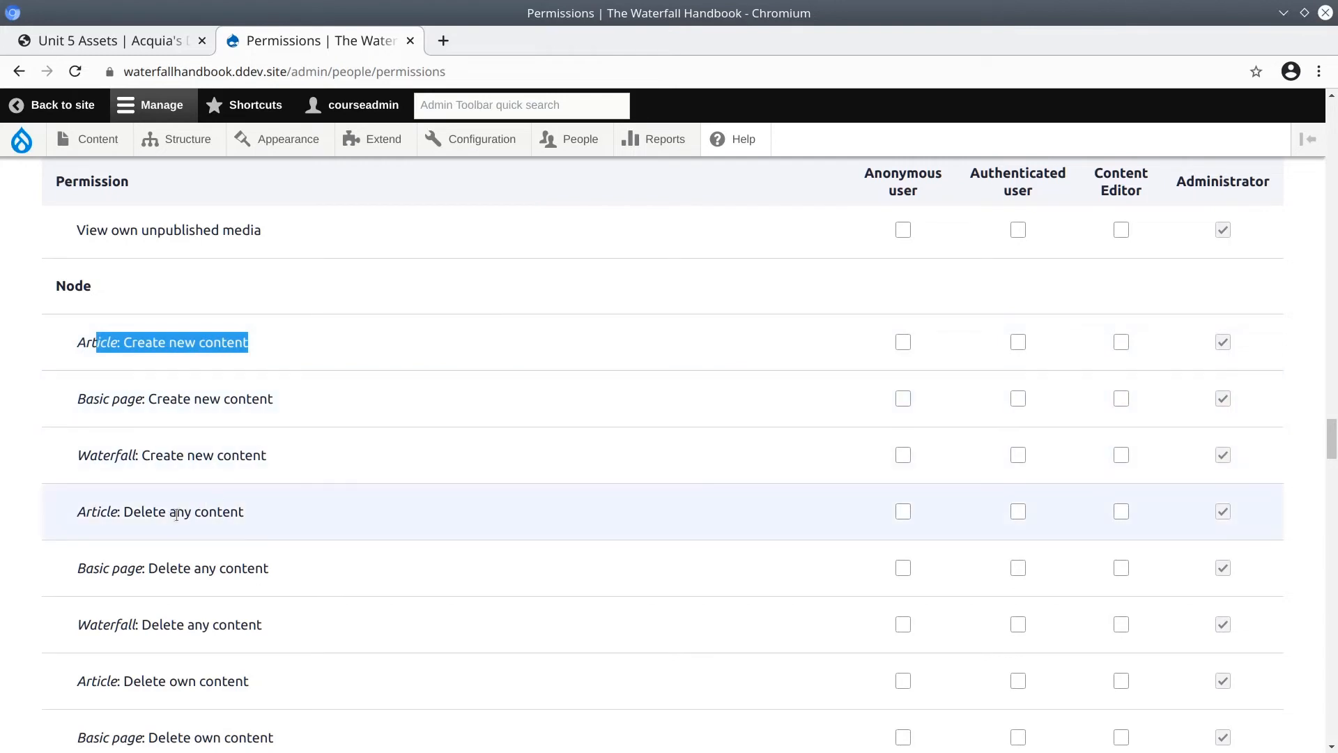
{"action": "scroll", "coordinate": [1122, 299], "scroll_direction": "down", "scroll_amount": 1}
{"action": "left_click", "coordinate": [1121, 297]}
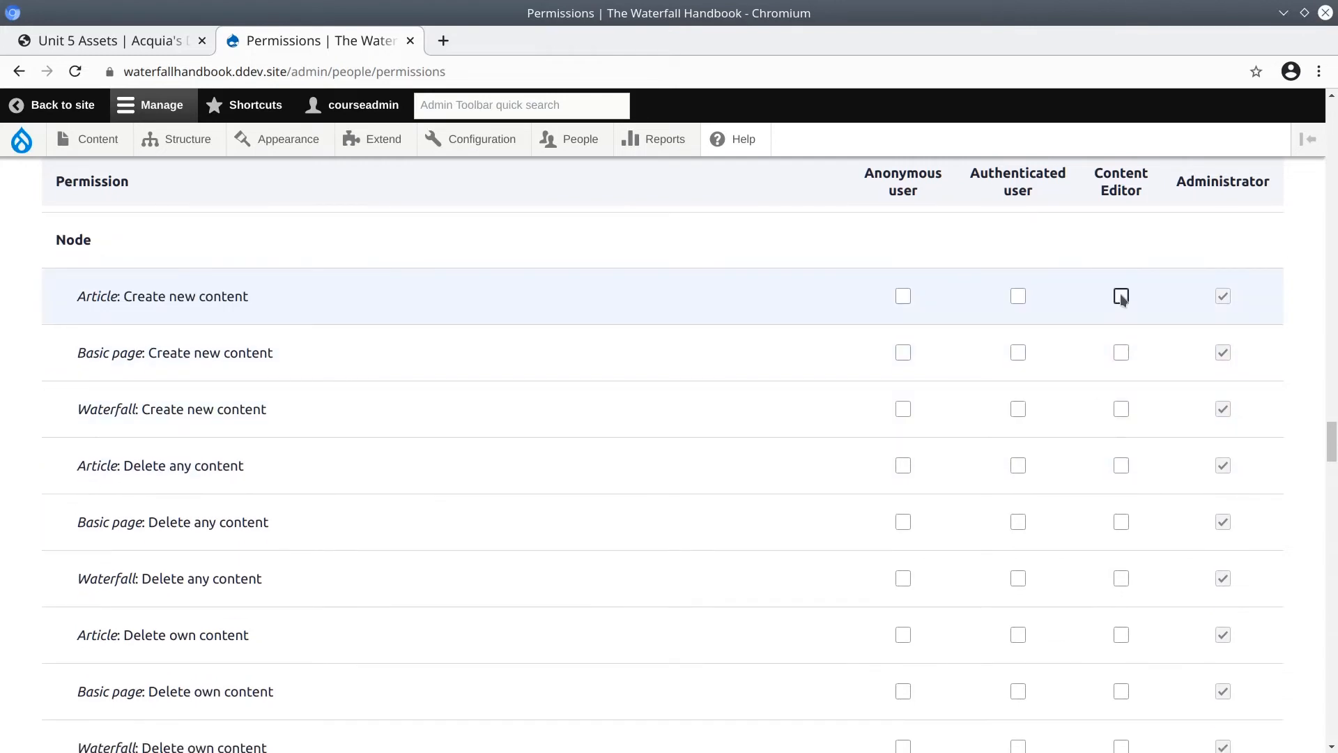
{"action": "left_click", "coordinate": [1121, 353]}
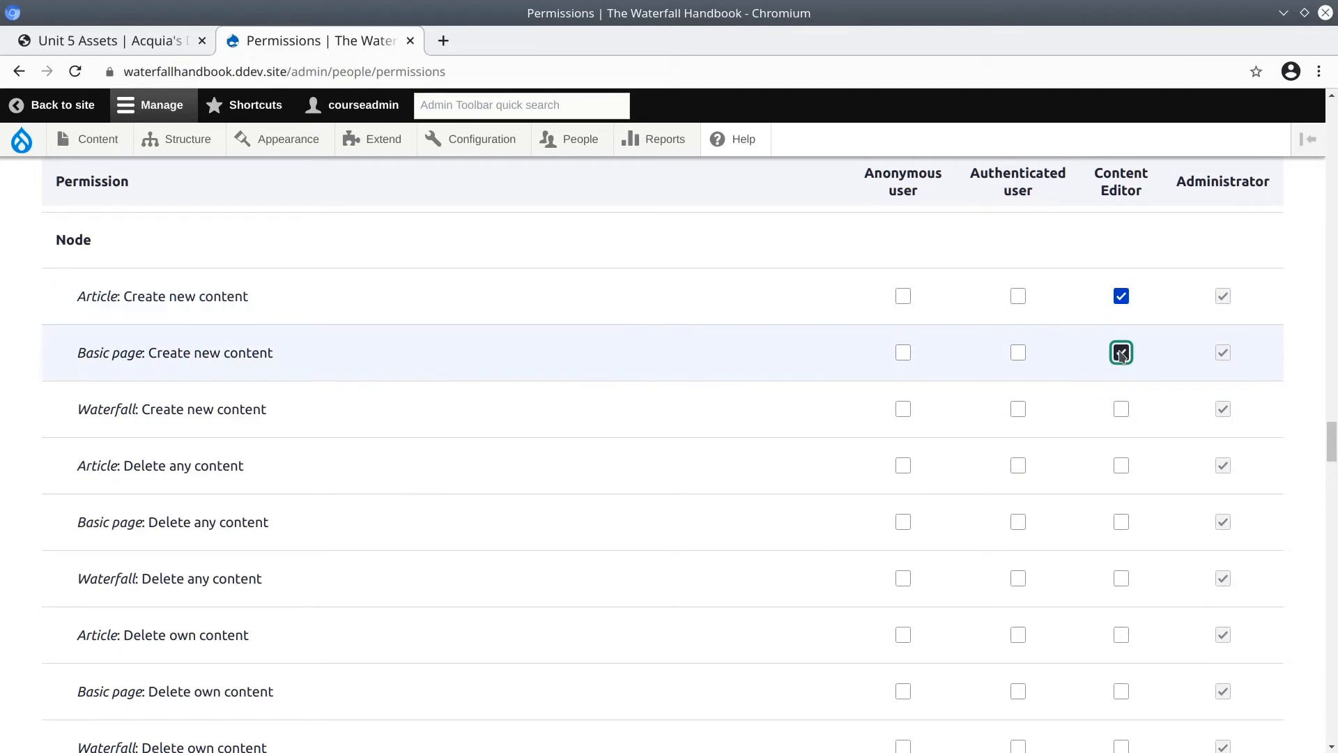
{"action": "scroll", "coordinate": [1123, 361], "scroll_direction": "down", "scroll_amount": 1}
{"action": "left_click", "coordinate": [1123, 364]}
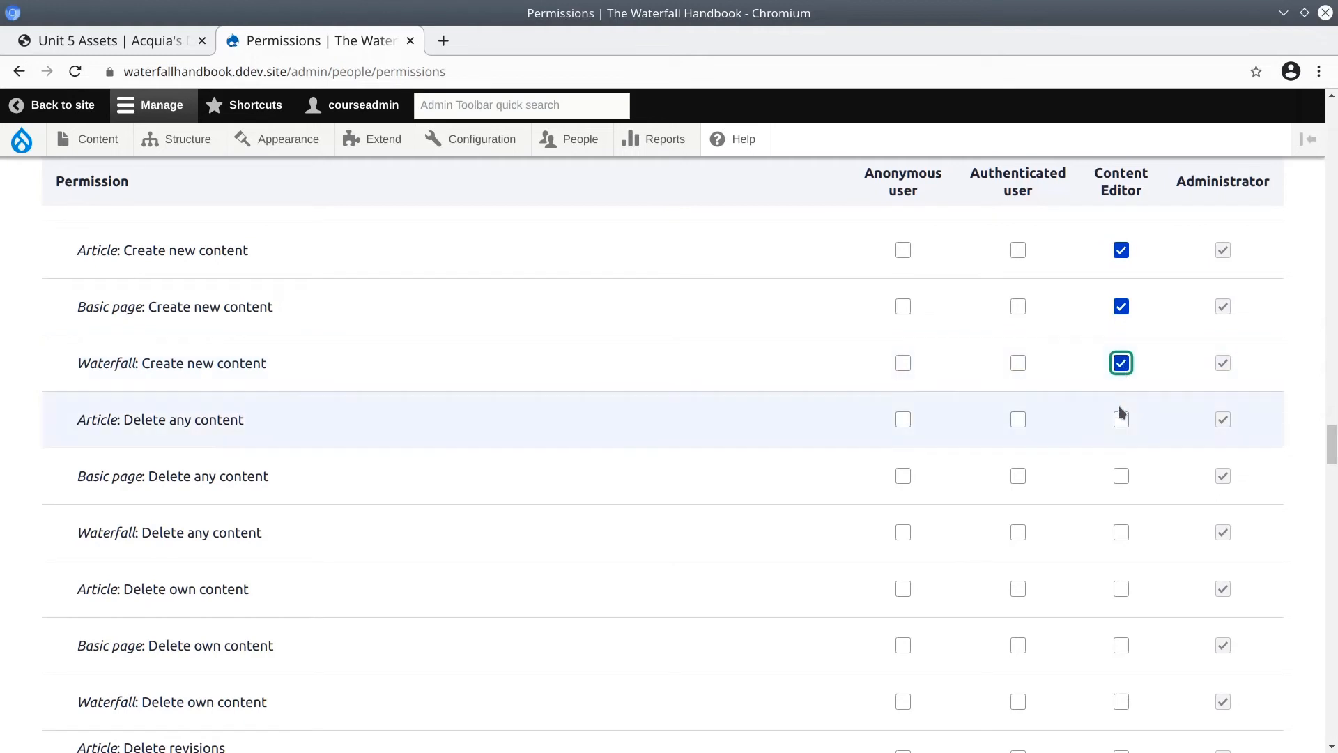
Grant the Content Editor role Delete any content for Article, Basic page and Waterfall
{"action": "left_click", "coordinate": [1121, 421]}
{"action": "scroll", "coordinate": [896, 446], "scroll_direction": "up", "scroll_amount": 3}
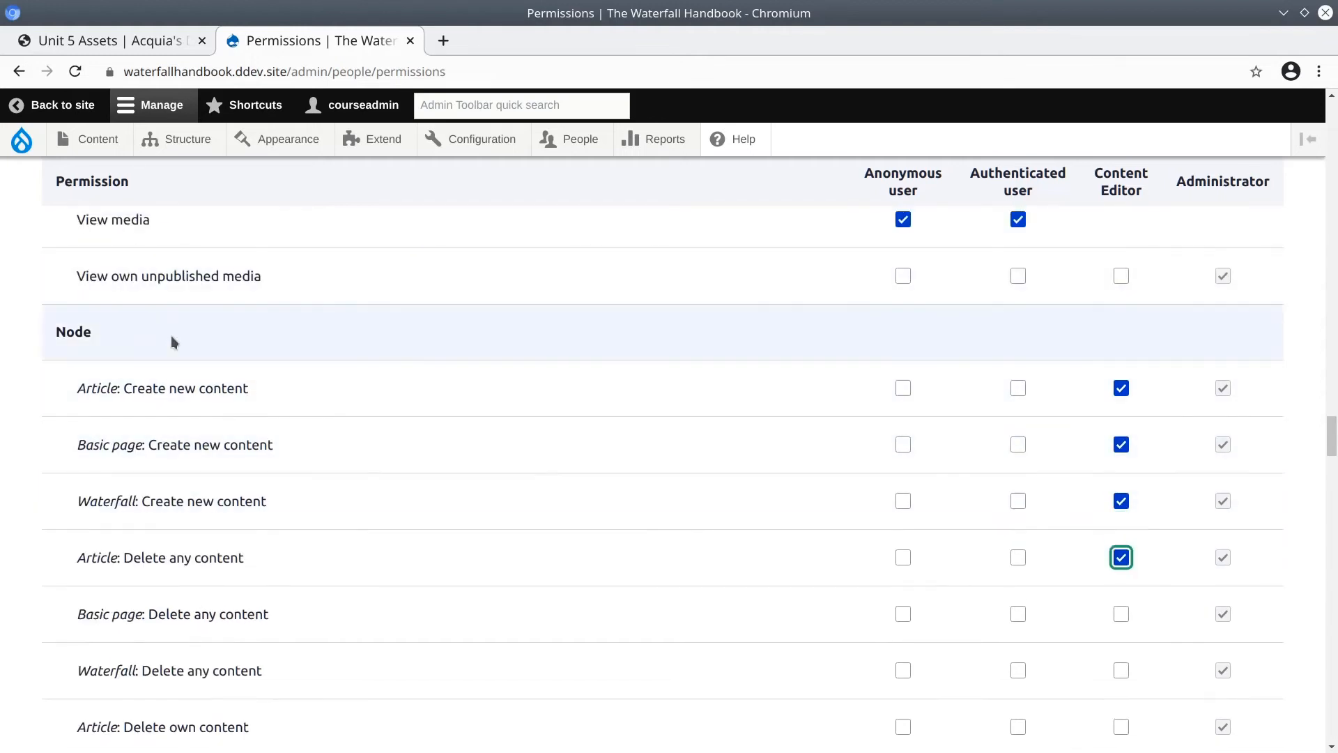
{"action": "scroll", "coordinate": [1059, 542], "scroll_direction": "down", "scroll_amount": 3}
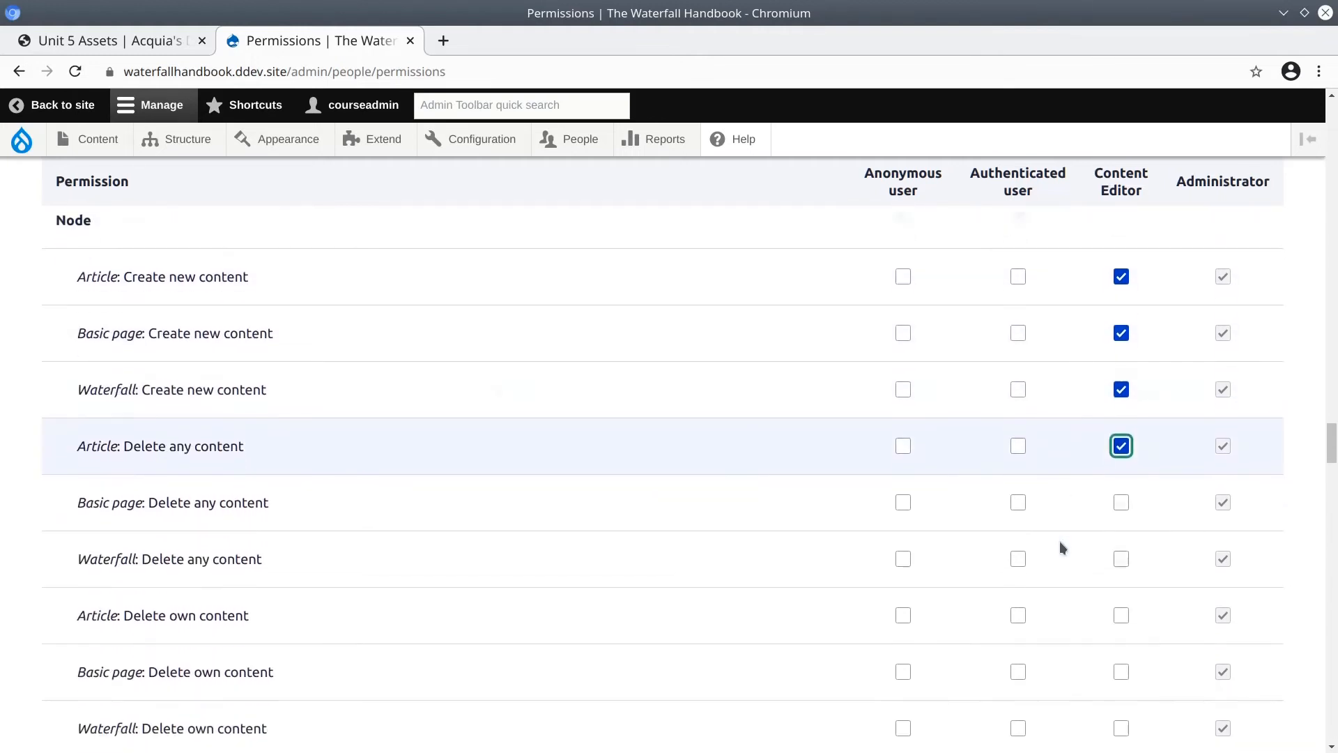
{"action": "left_click", "coordinate": [1121, 476]}
{"action": "left_click", "coordinate": [1122, 532]}
Grant the Content Editor role Delete own content for all three content types and Delete revisions for Article and Basic page
{"action": "scroll", "coordinate": [1122, 532], "scroll_direction": "down", "scroll_amount": 2}
{"action": "left_click", "coordinate": [1121, 496]}
{"action": "left_click", "coordinate": [1121, 553]}
{"action": "left_click", "coordinate": [1121, 609]}
{"action": "left_click", "coordinate": [1121, 666]}
{"action": "left_click", "coordinate": [1121, 722]}
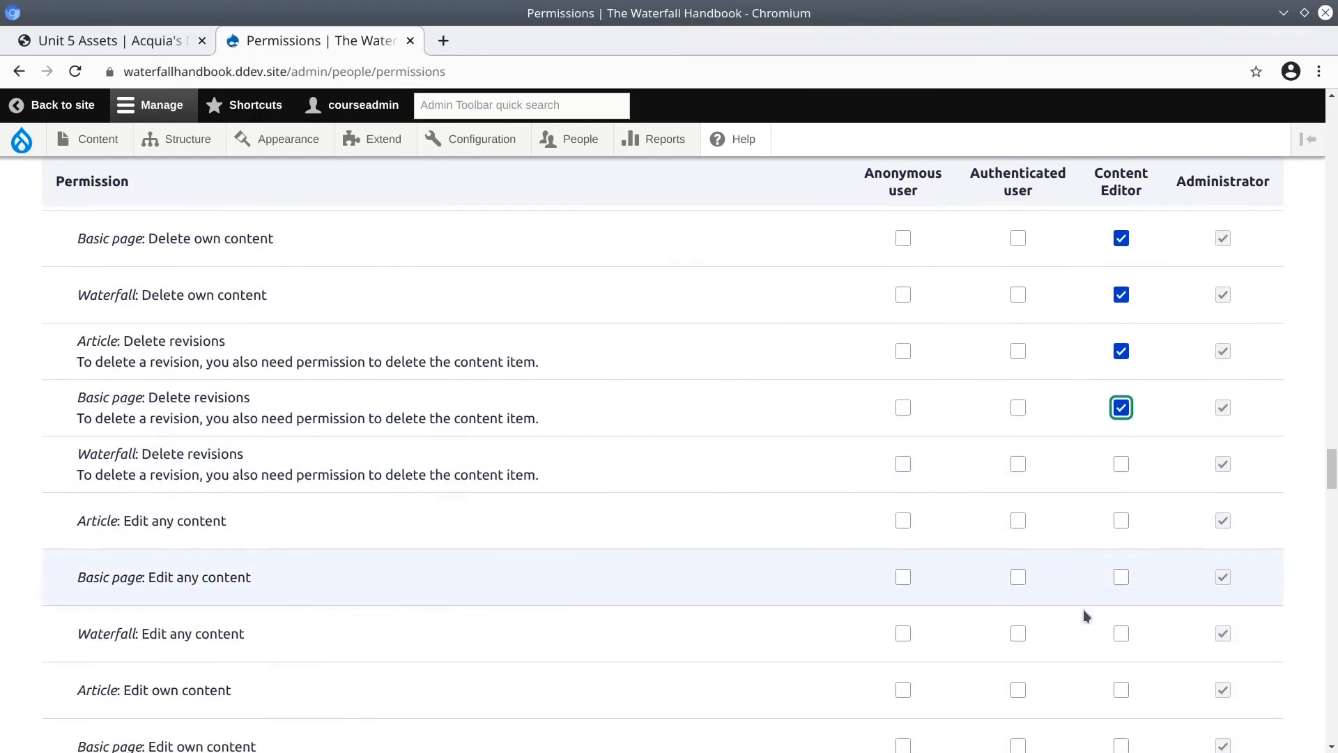
Grant the Content Editor role Edit any content and Edit own content for Article, Basic page and Waterfall
{"action": "left_click", "coordinate": [1122, 512]}
{"action": "scroll", "coordinate": [1123, 516], "scroll_direction": "down", "scroll_amount": 3}
{"action": "left_click", "coordinate": [1121, 430]}
{"action": "left_click", "coordinate": [1121, 487]}
{"action": "left_click", "coordinate": [1122, 543]}
{"action": "left_click", "coordinate": [1121, 600]}
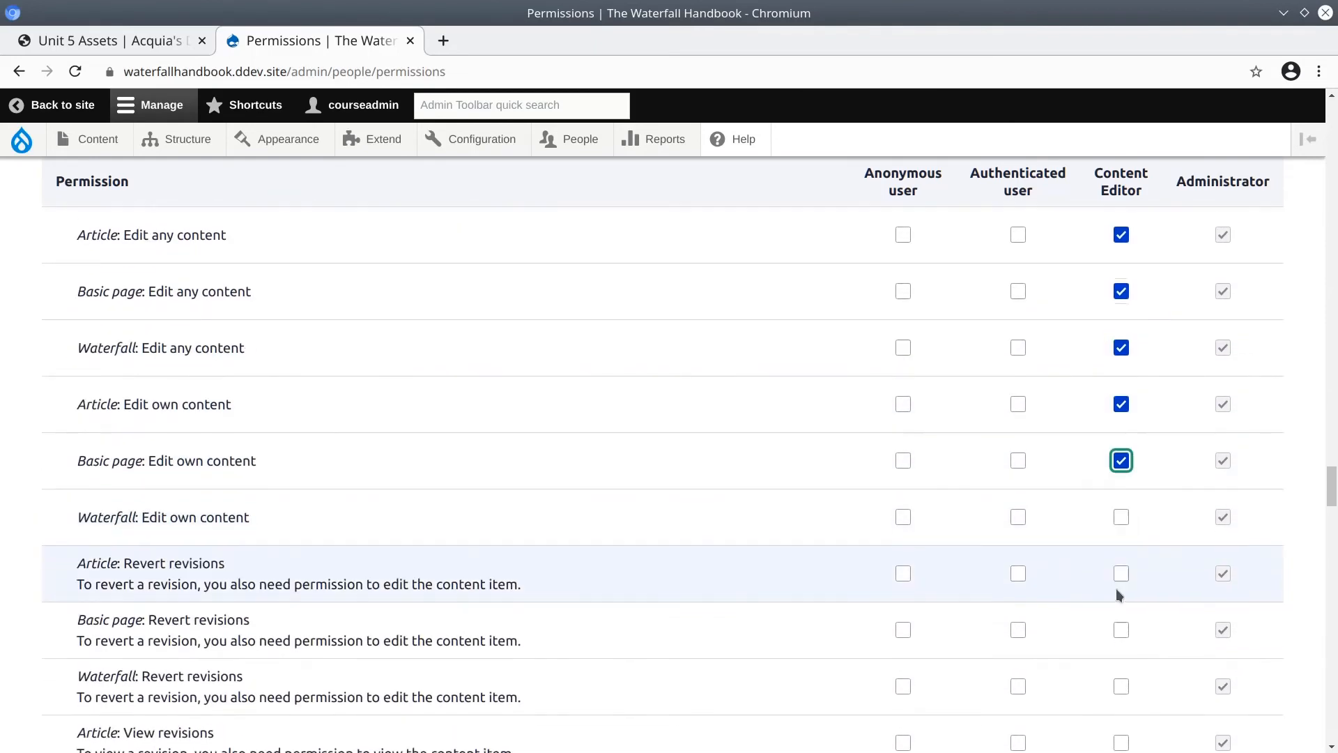
{"action": "left_click", "coordinate": [1121, 513]}
Grant the Content Editor role Revert revisions for Article, Basic page and Waterfall
{"action": "scroll", "coordinate": [1118, 502], "scroll_direction": "down", "scroll_amount": 3}
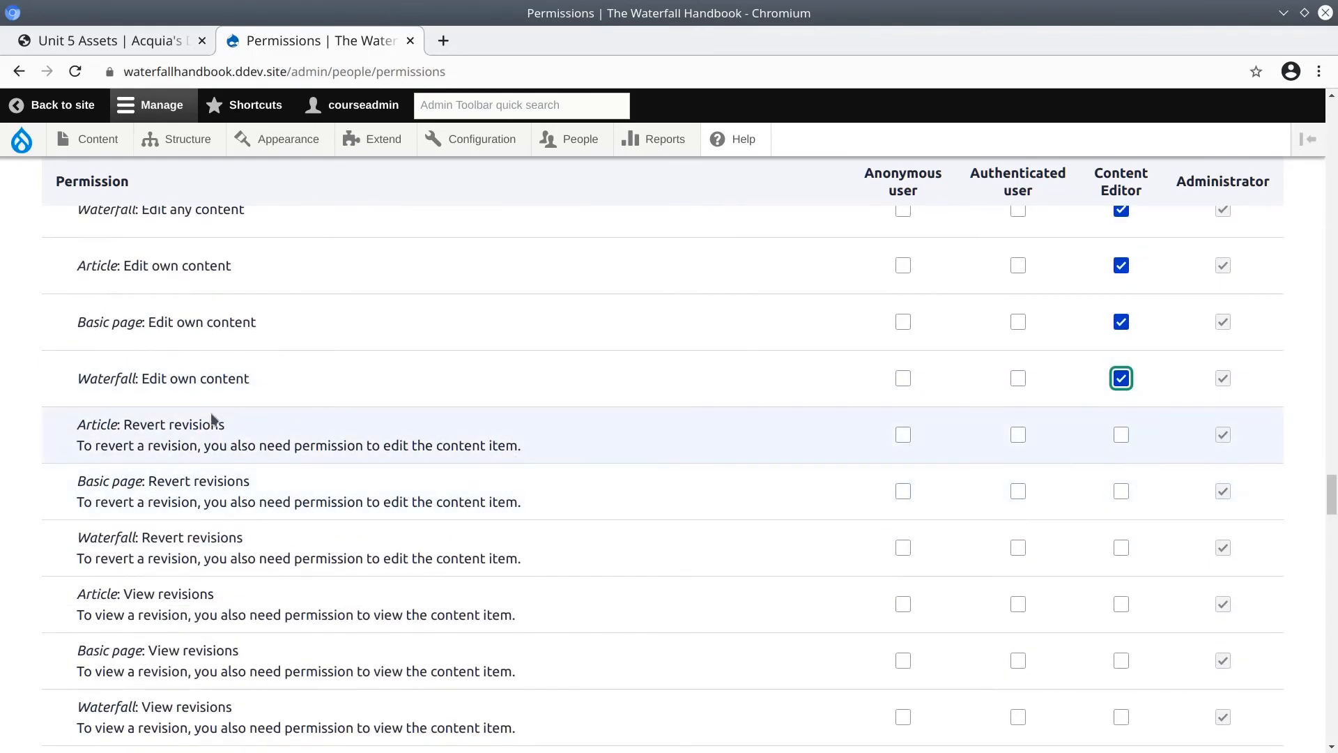
{"action": "left_click_drag", "start_coordinate": [132, 425], "coordinate": [224, 427]}
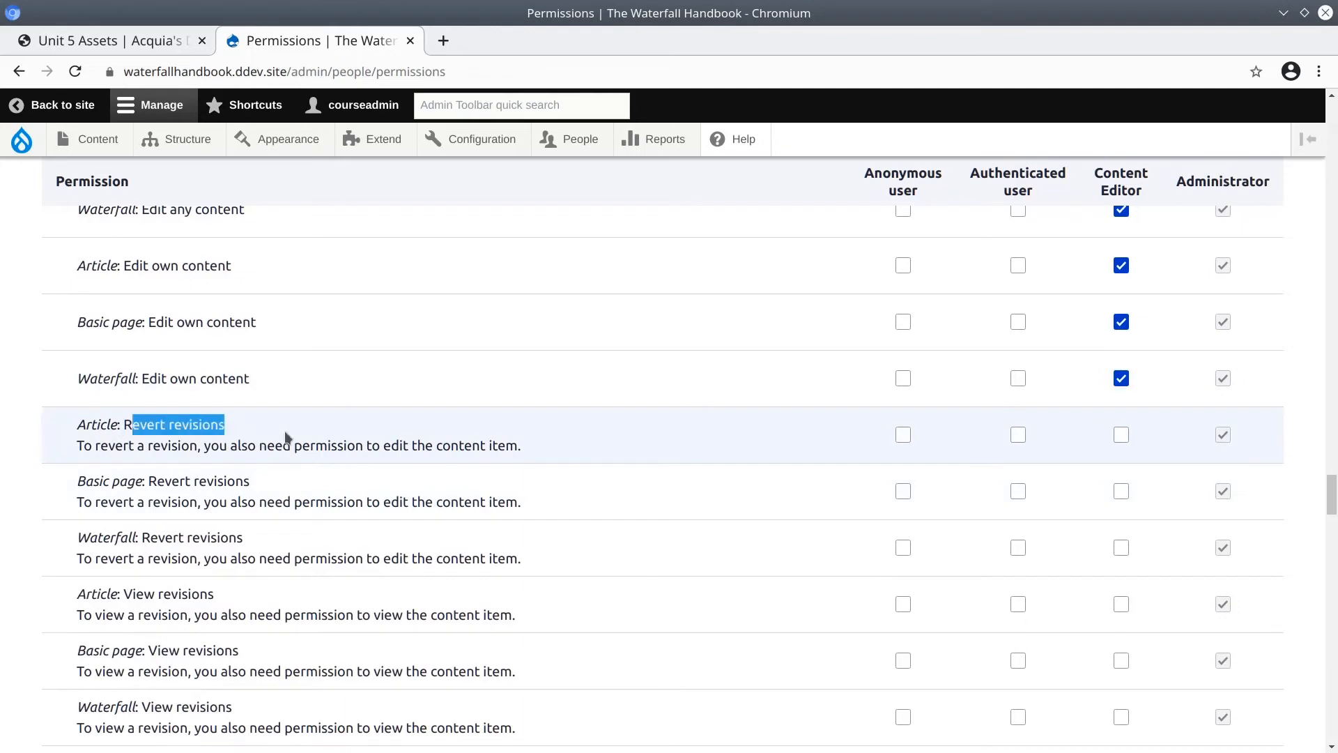
{"action": "left_click", "coordinate": [1121, 435]}
{"action": "left_click", "coordinate": [1121, 491]}
{"action": "left_click", "coordinate": [1120, 549]}
Grant the Content Editor role View revisions for Article, Basic page and Waterfall
{"action": "scroll", "coordinate": [1119, 558], "scroll_direction": "down", "scroll_amount": 6}
{"action": "left_click", "coordinate": [1121, 513]}
{"action": "left_click", "coordinate": [1121, 554]}
{"action": "left_click", "coordinate": [1121, 566]}
Grant the Content Editor role Access the Content overview page and Administer content
{"action": "left_click", "coordinate": [1121, 542]}
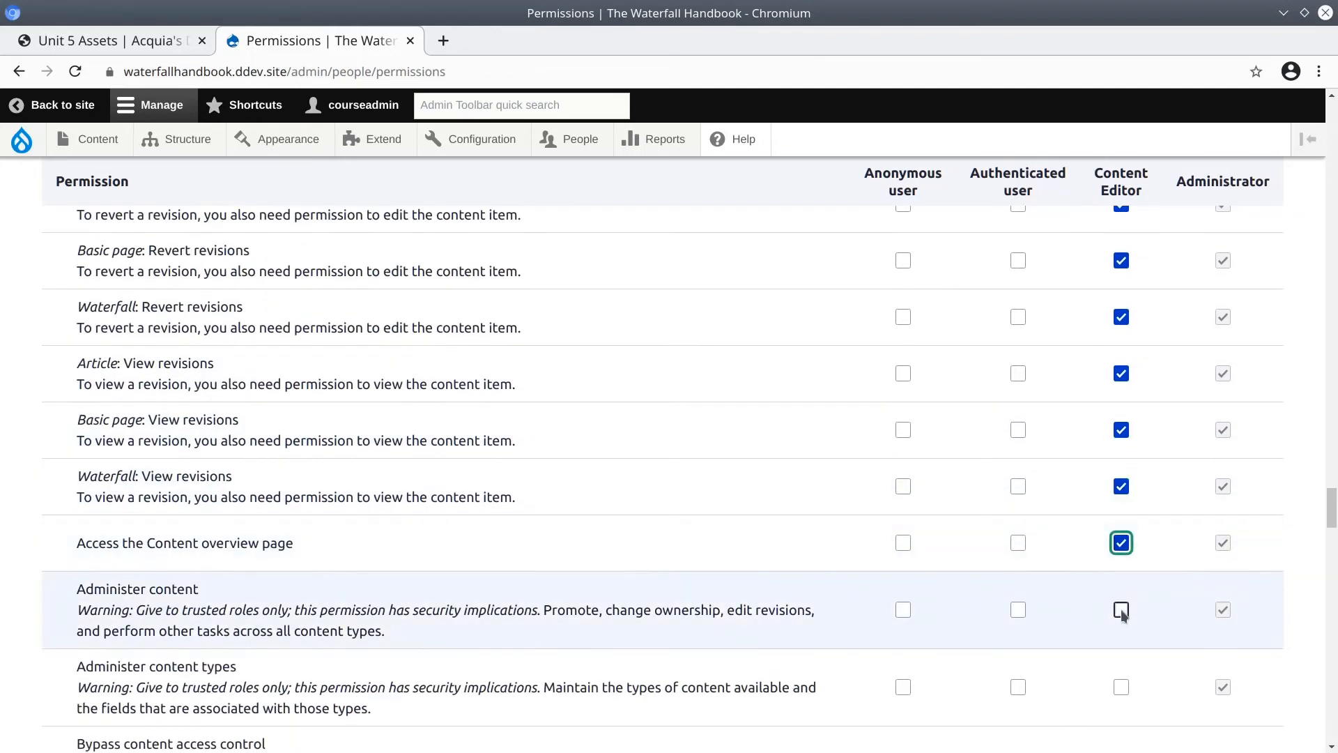
{"action": "left_click", "coordinate": [1121, 606]}
{"action": "scroll", "coordinate": [1122, 462], "scroll_direction": "down", "scroll_amount": 1}
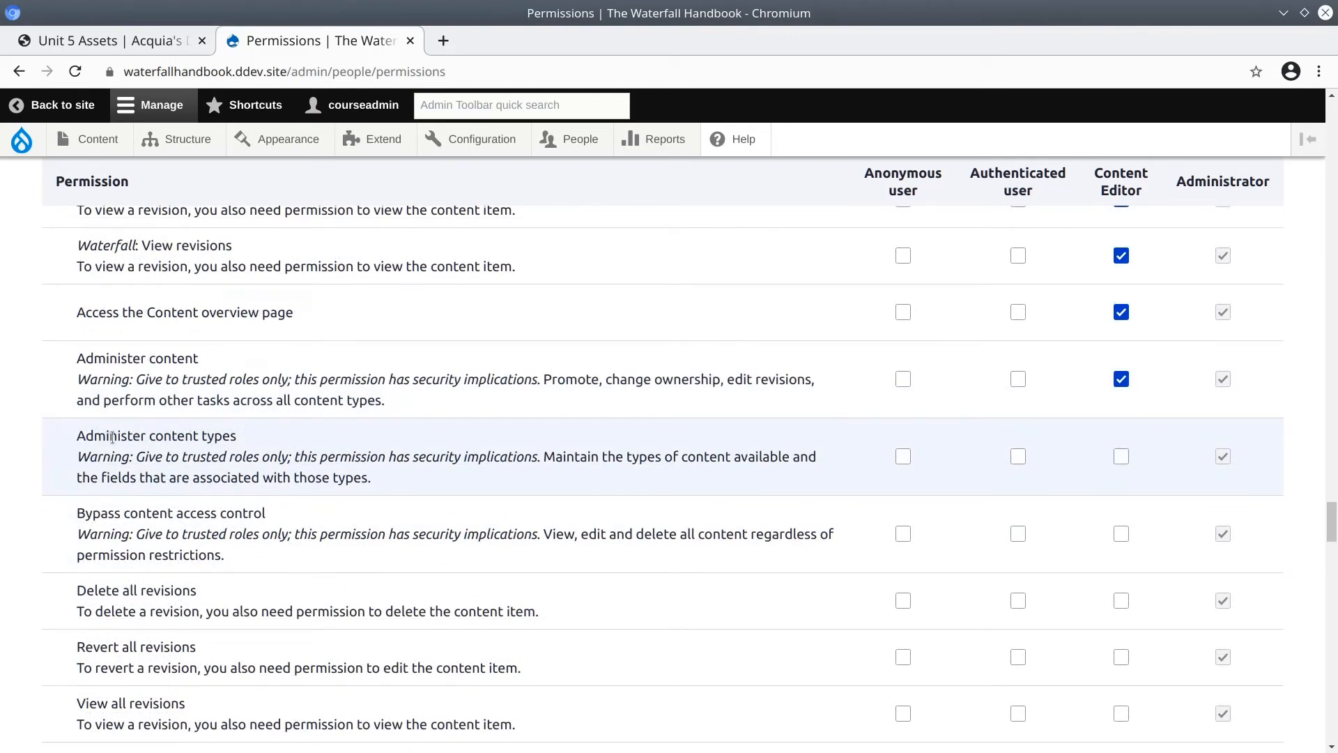
{"action": "left_click_drag", "start_coordinate": [109, 439], "coordinate": [234, 446]}
{"action": "left_click", "coordinate": [226, 453]}
{"action": "left_click", "coordinate": [1121, 460]}
{"action": "scroll", "coordinate": [596, 510], "scroll_direction": "down", "scroll_amount": 1}
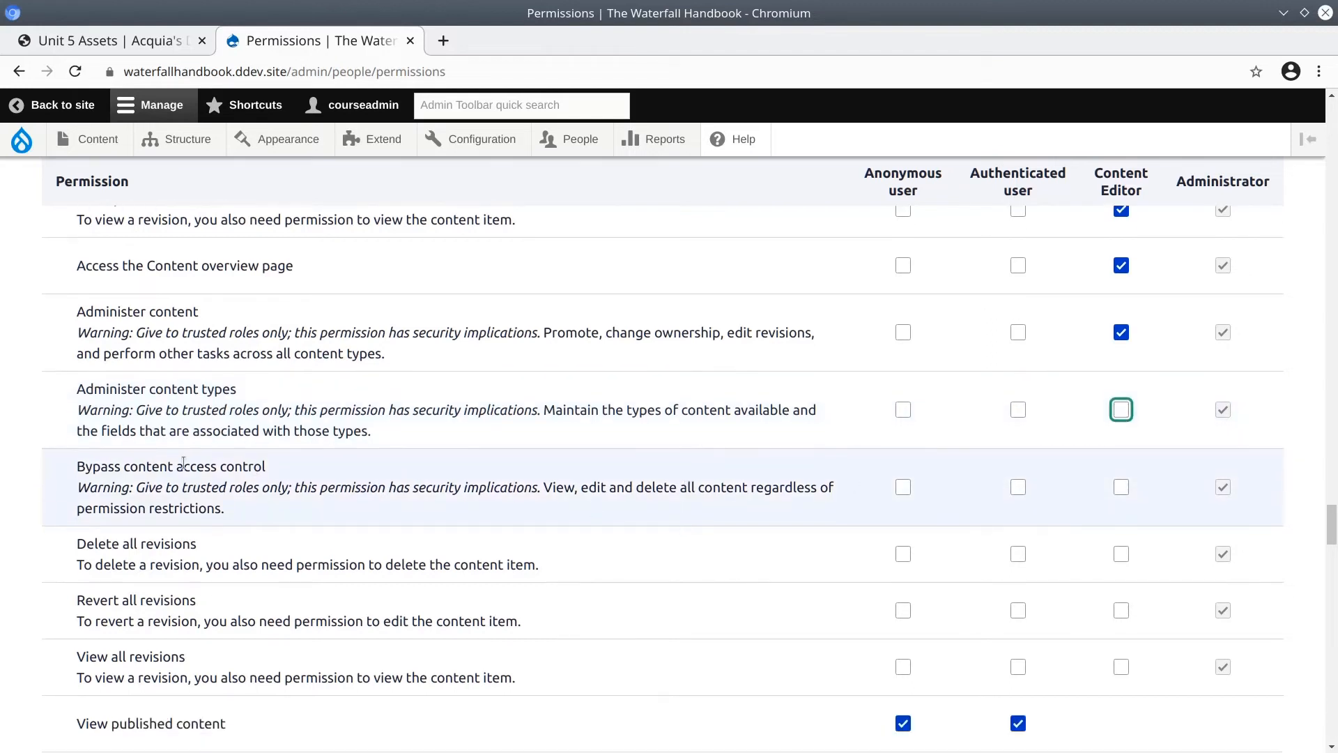
Grant the Content Editor role the Bypass content access control permission
{"action": "scroll", "coordinate": [184, 463], "scroll_direction": "down", "scroll_amount": 1}
{"action": "left_click", "coordinate": [1121, 441]}
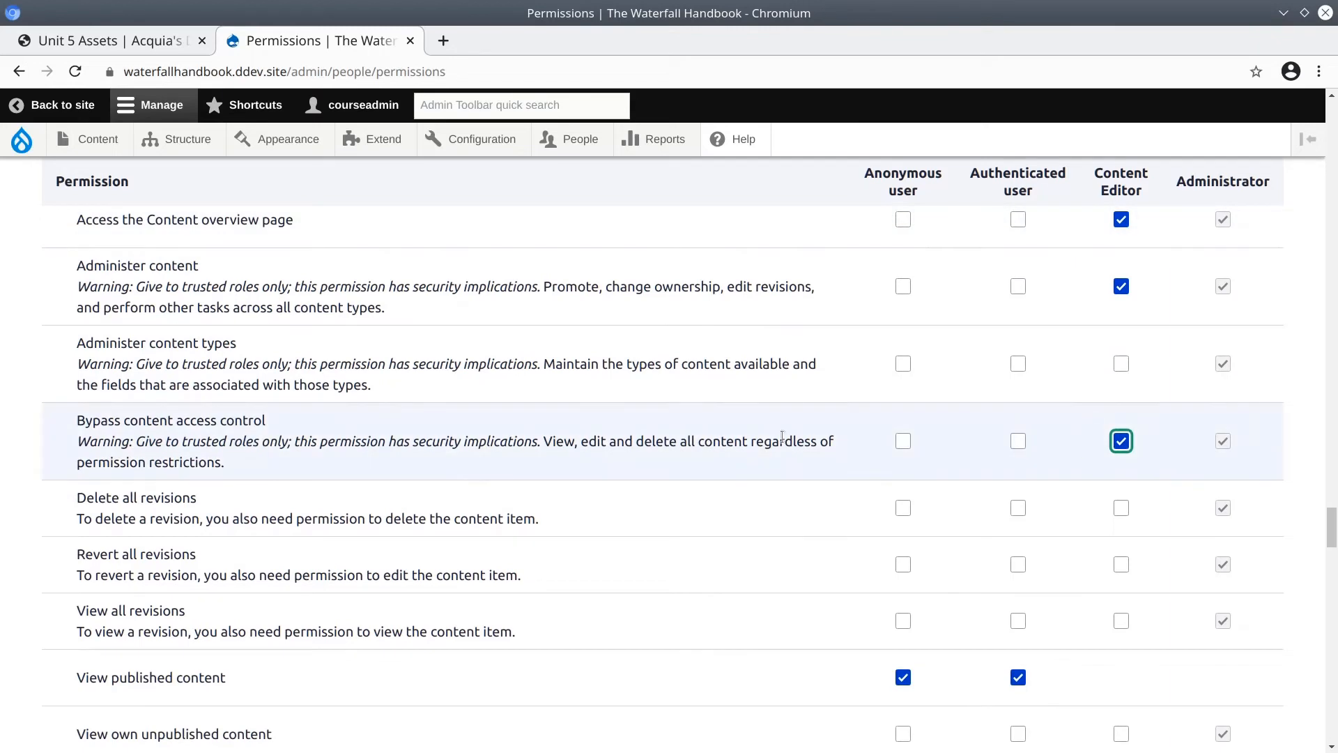
{"action": "left_click_drag", "start_coordinate": [83, 420], "coordinate": [278, 429]}
{"action": "left_click", "coordinate": [304, 429]}
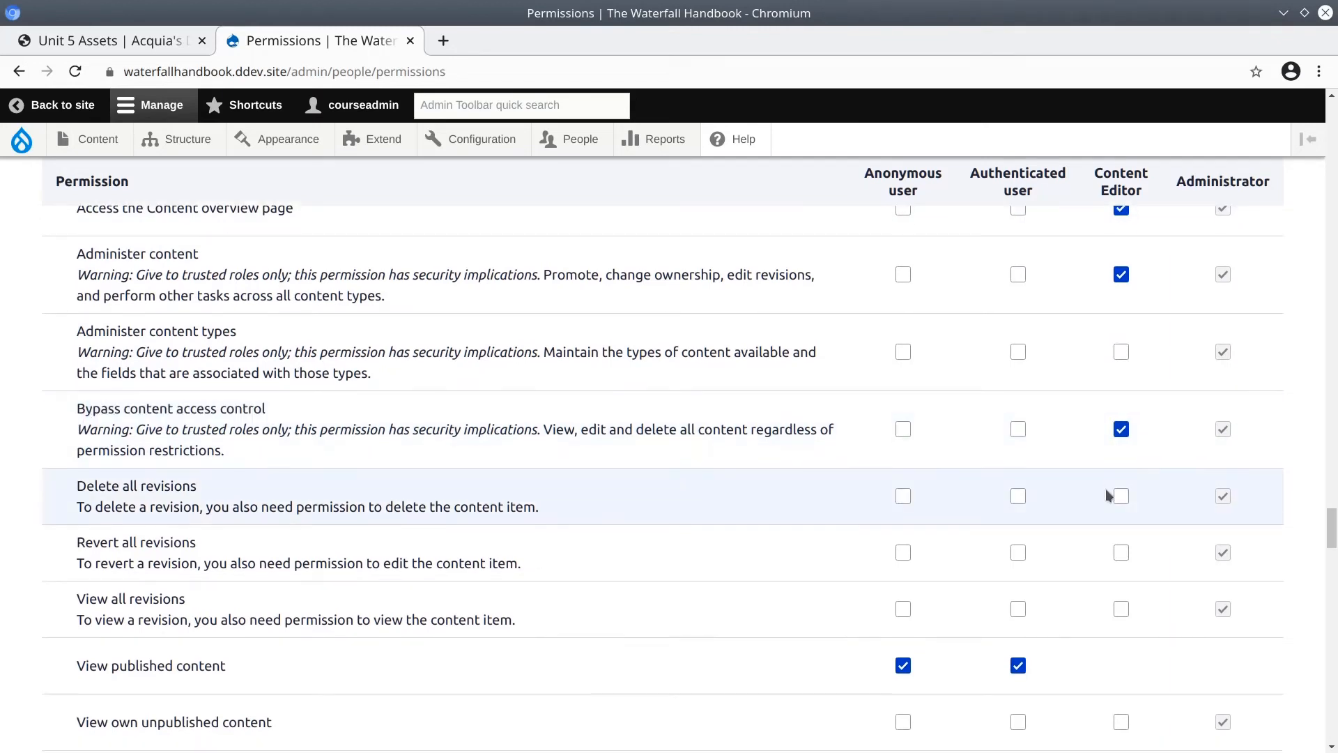
Grant the Content Editor role Delete all revisions, Revert all revisions and View all revisions
{"action": "scroll", "coordinate": [1119, 481], "scroll_direction": "down", "scroll_amount": 1}
{"action": "left_click", "coordinate": [1120, 462]}
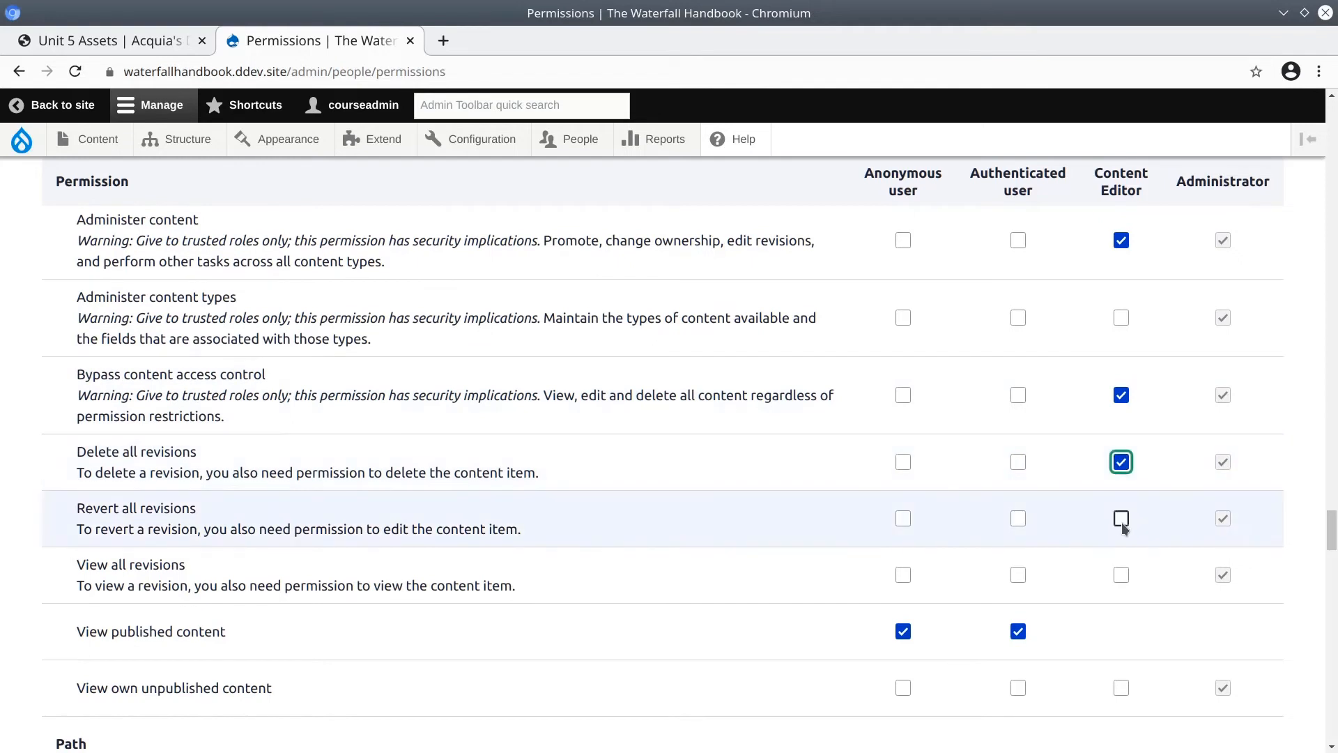
{"action": "left_click", "coordinate": [1121, 520]}
{"action": "left_click", "coordinate": [1122, 573]}
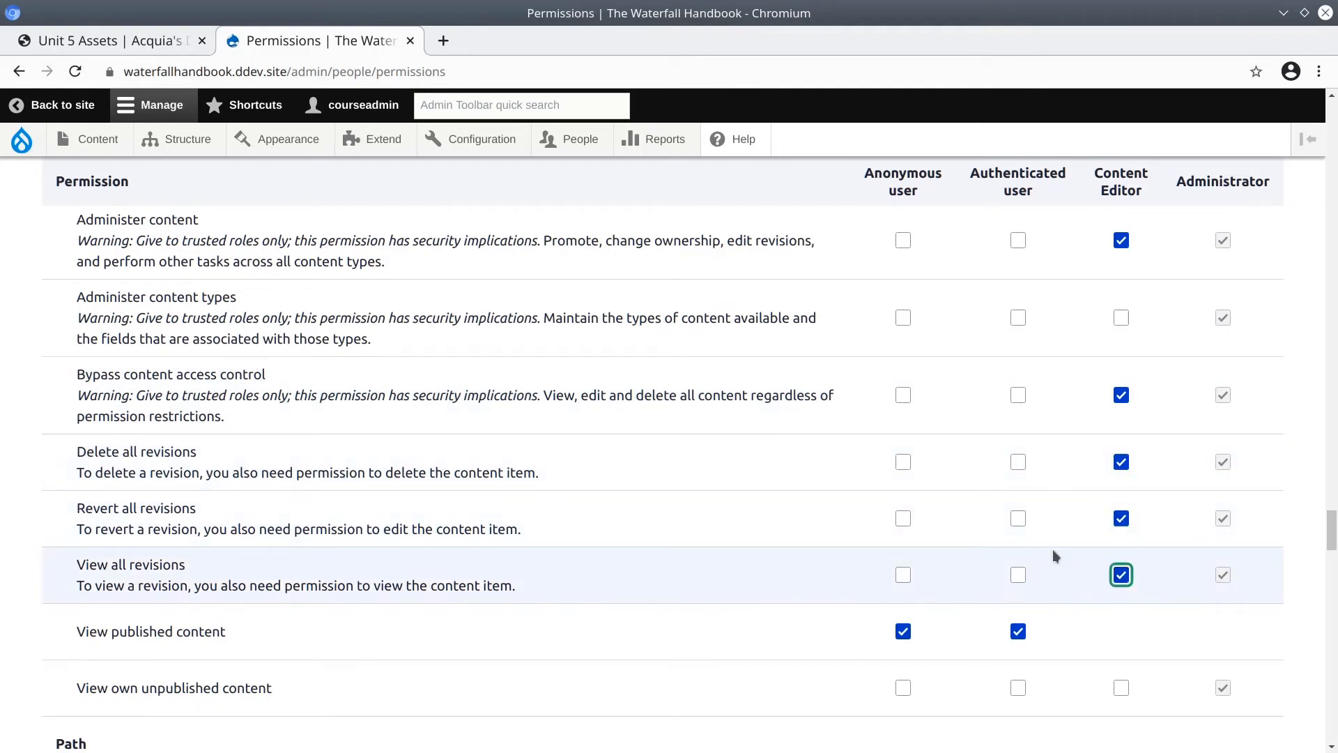
Grant the Content Editor role the View own unpublished content permission
{"action": "scroll", "coordinate": [304, 612], "scroll_direction": "down", "scroll_amount": 2}
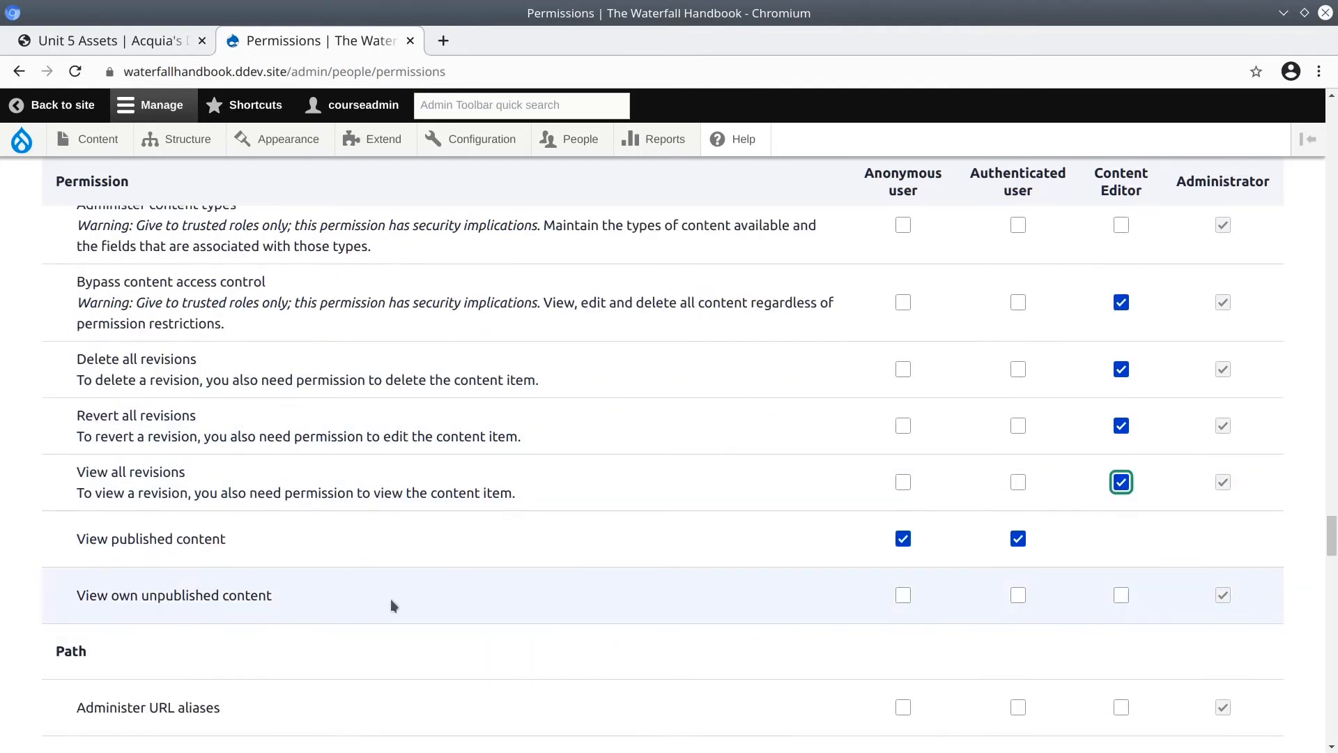
{"action": "left_click_drag", "start_coordinate": [142, 597], "coordinate": [159, 597]}
{"action": "left_click", "coordinate": [1121, 595]}
Review the Content Editor's Node permissions from Create new content through View own unpublished content
{"action": "scroll", "coordinate": [970, 574], "scroll_direction": "up", "scroll_amount": 9}
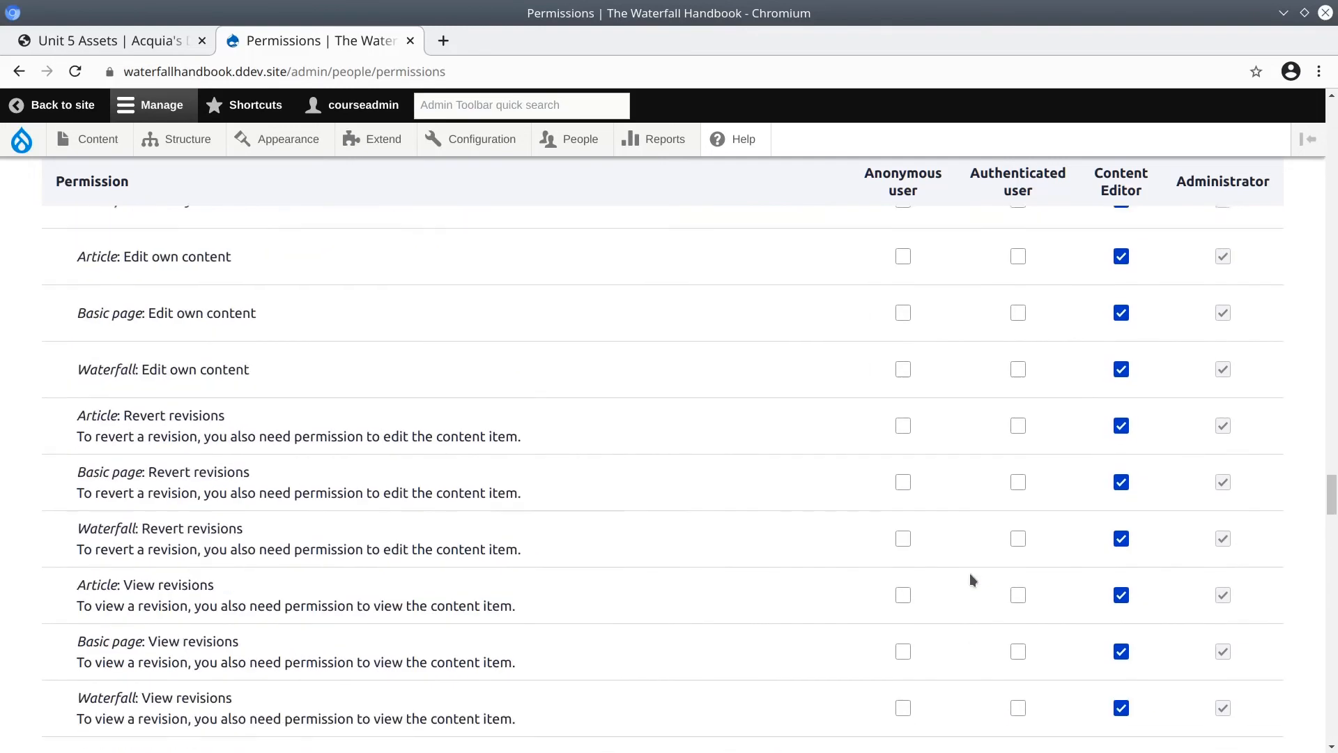
{"action": "scroll", "coordinate": [972, 578], "scroll_direction": "up", "scroll_amount": 15}
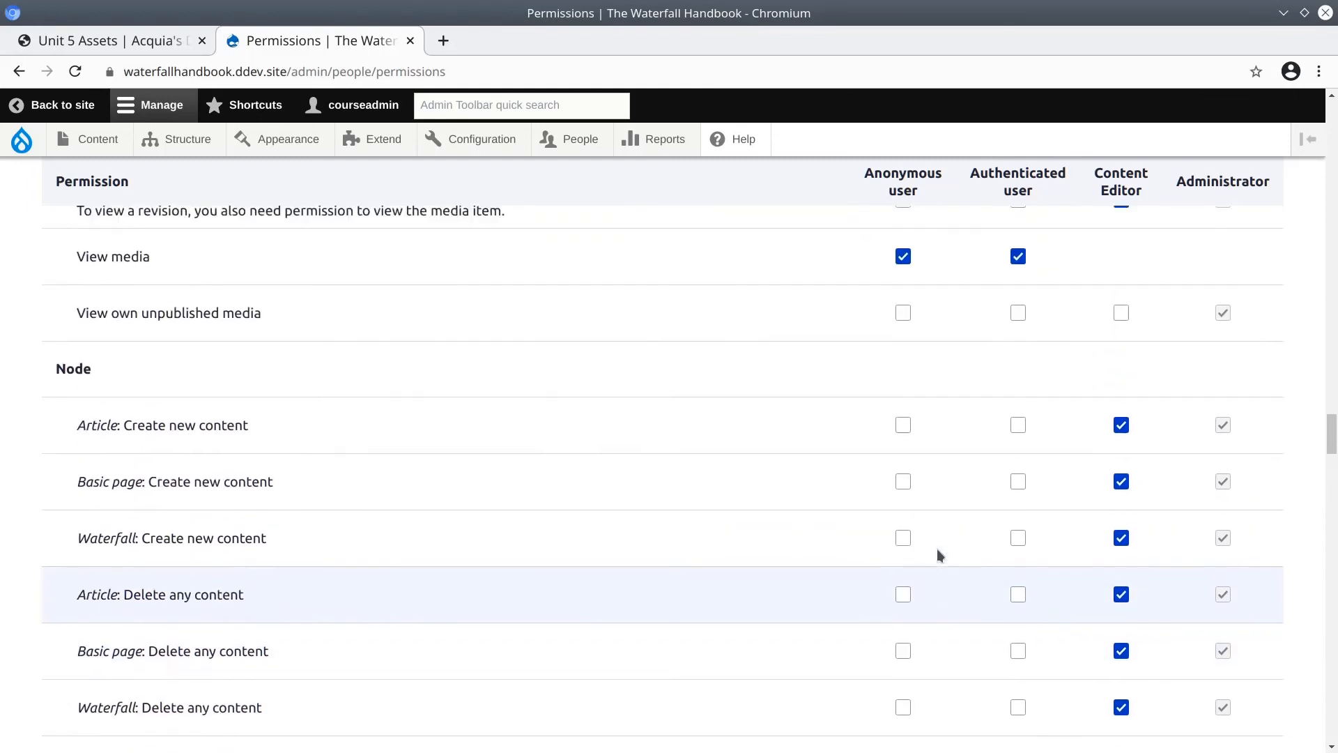
{"action": "scroll", "coordinate": [938, 550], "scroll_direction": "up", "scroll_amount": 2}
{"action": "scroll", "coordinate": [559, 522], "scroll_direction": "down", "scroll_amount": 1}
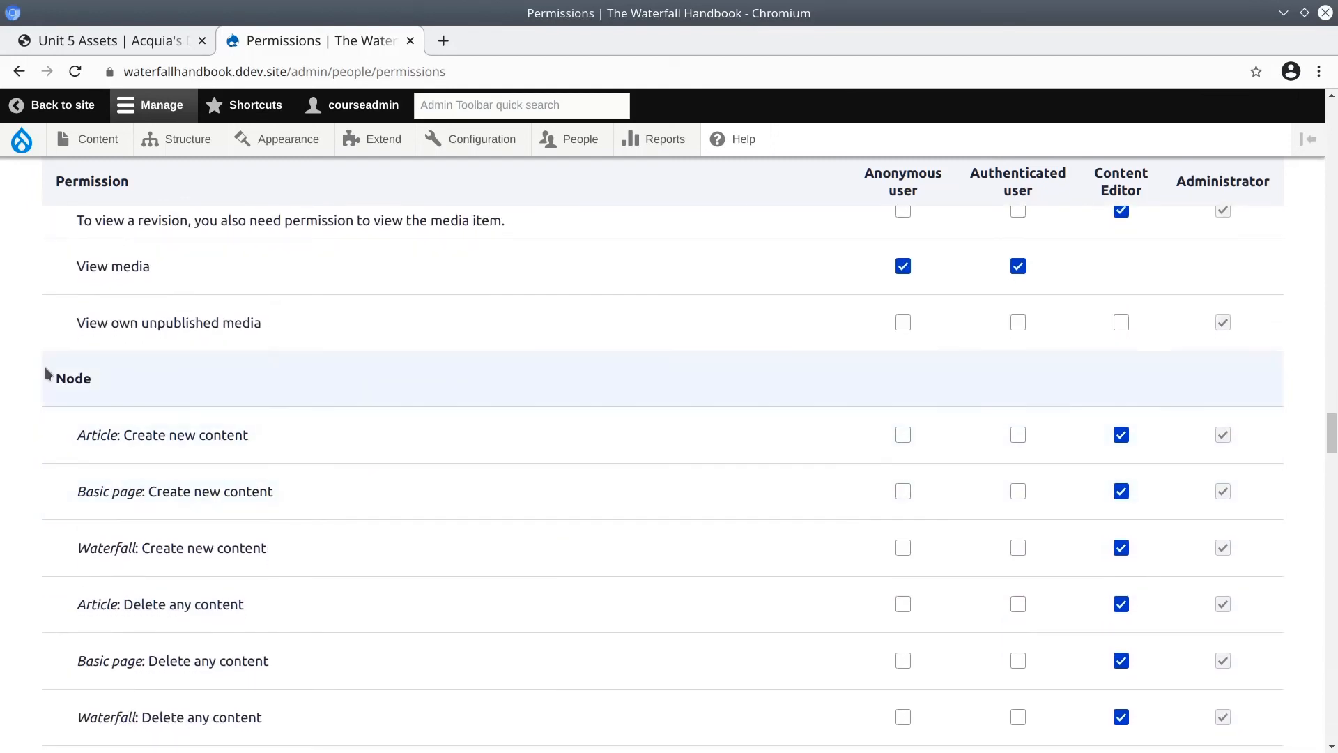
{"action": "scroll", "coordinate": [244, 452], "scroll_direction": "down", "scroll_amount": 3}
{"action": "scroll", "coordinate": [244, 451], "scroll_direction": "down", "scroll_amount": 13}
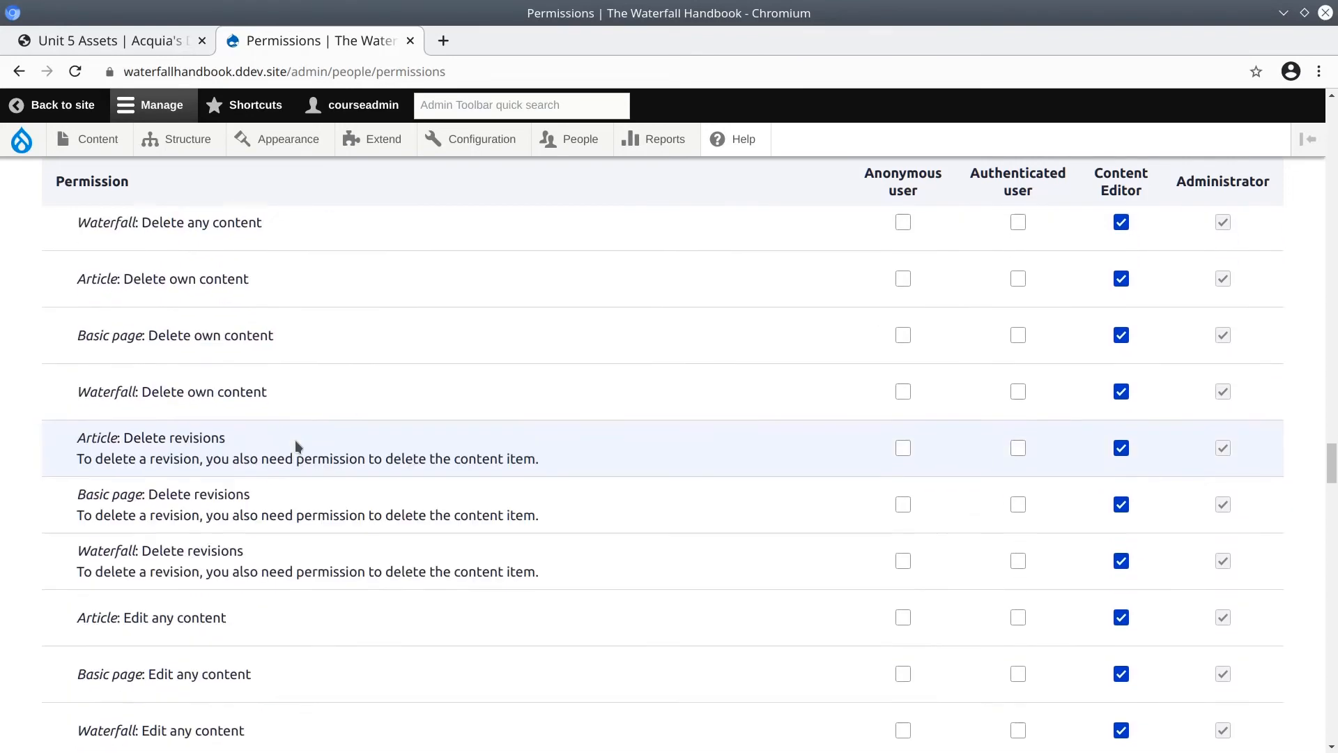
{"action": "scroll", "coordinate": [338, 452], "scroll_direction": "down", "scroll_amount": 6}
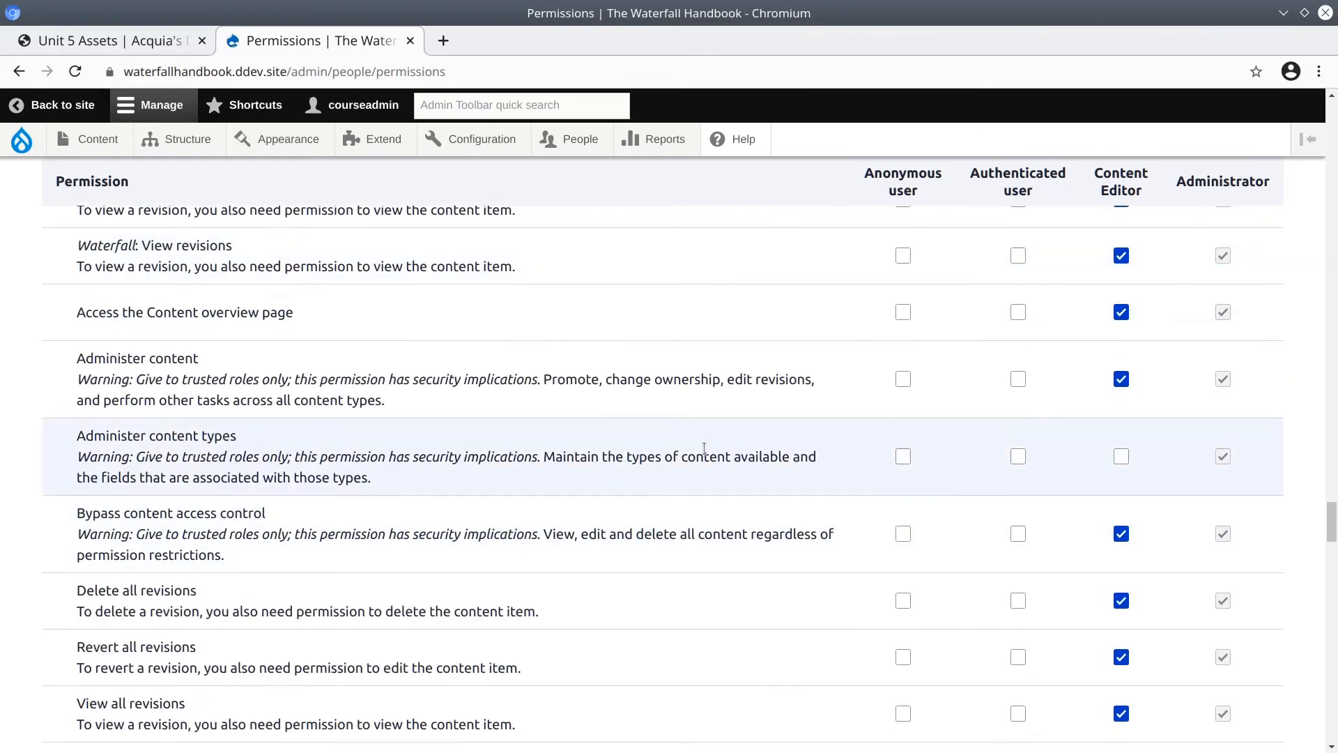
{"action": "scroll", "coordinate": [1058, 474], "scroll_direction": "down", "scroll_amount": 6}
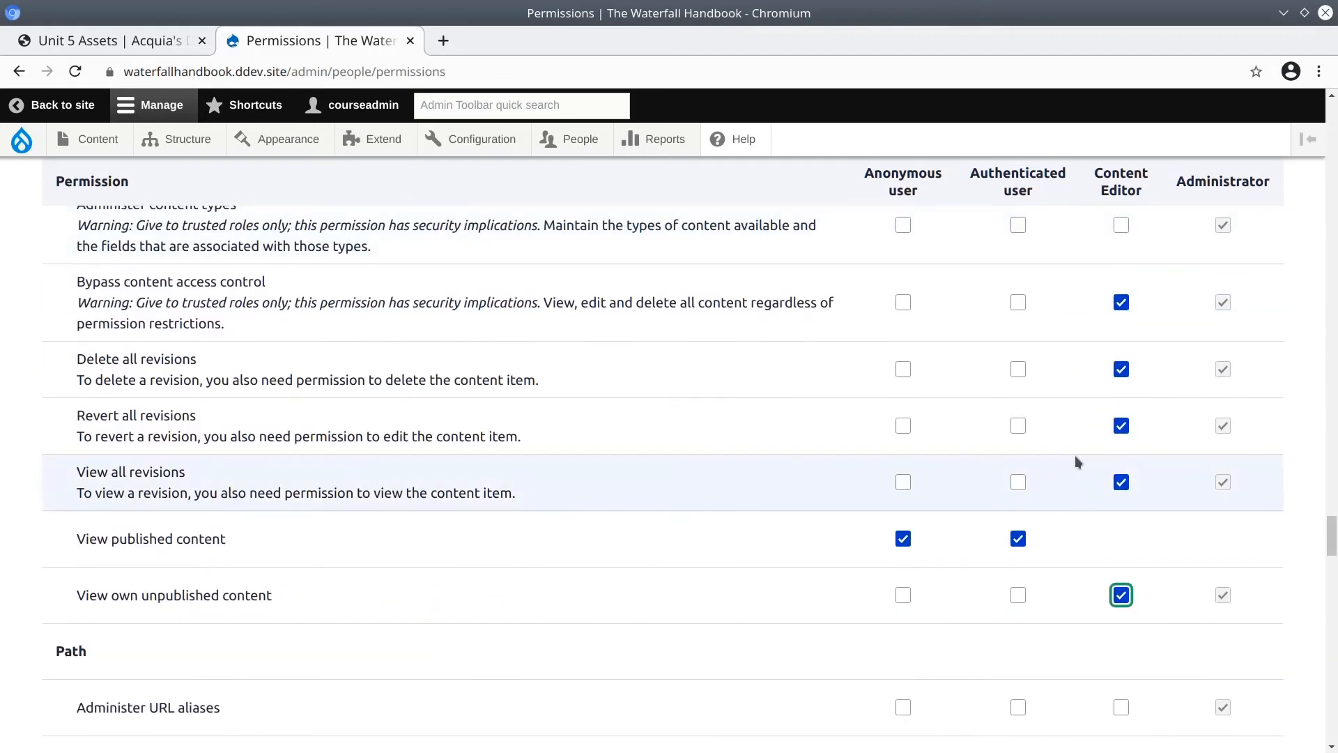
Grant the Content Editor role the Use the toolbar permission and save the permissions
{"action": "scroll", "coordinate": [1075, 460], "scroll_direction": "down", "scroll_amount": 6}
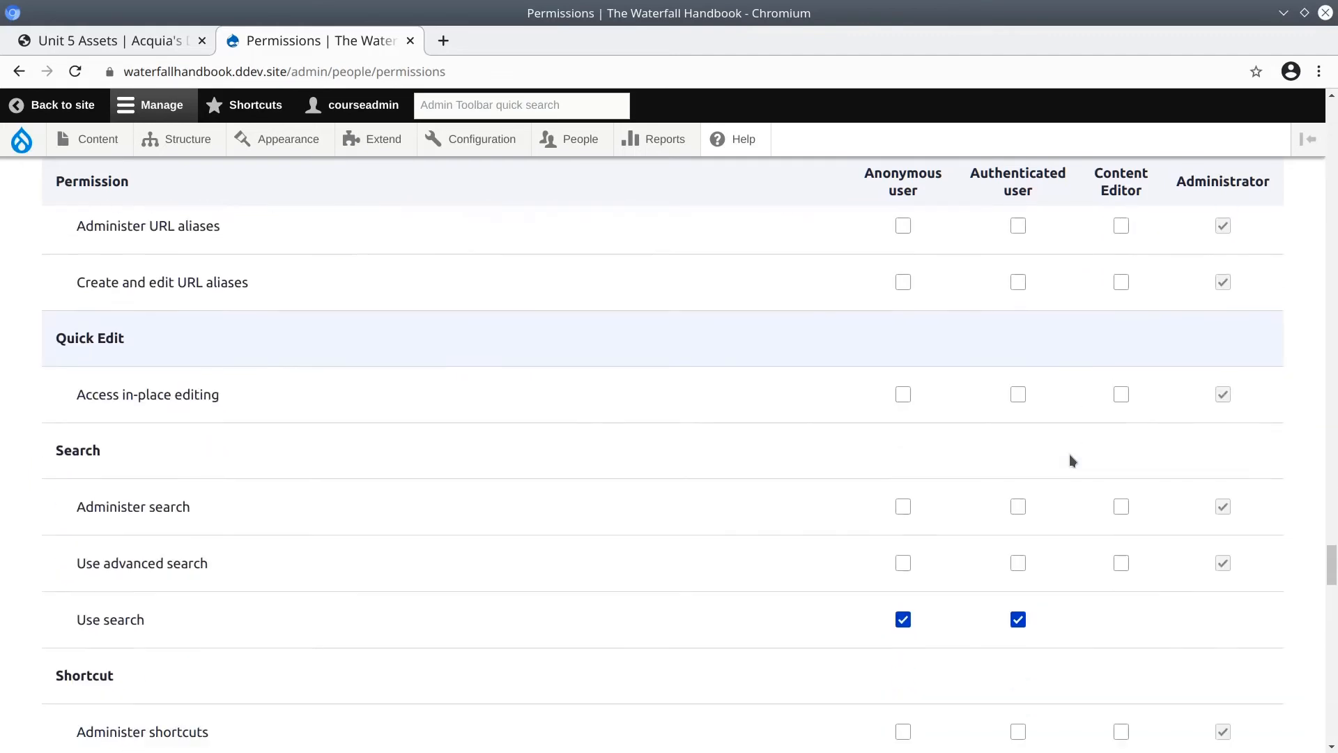
{"action": "scroll", "coordinate": [1070, 456], "scroll_direction": "down", "scroll_amount": 6}
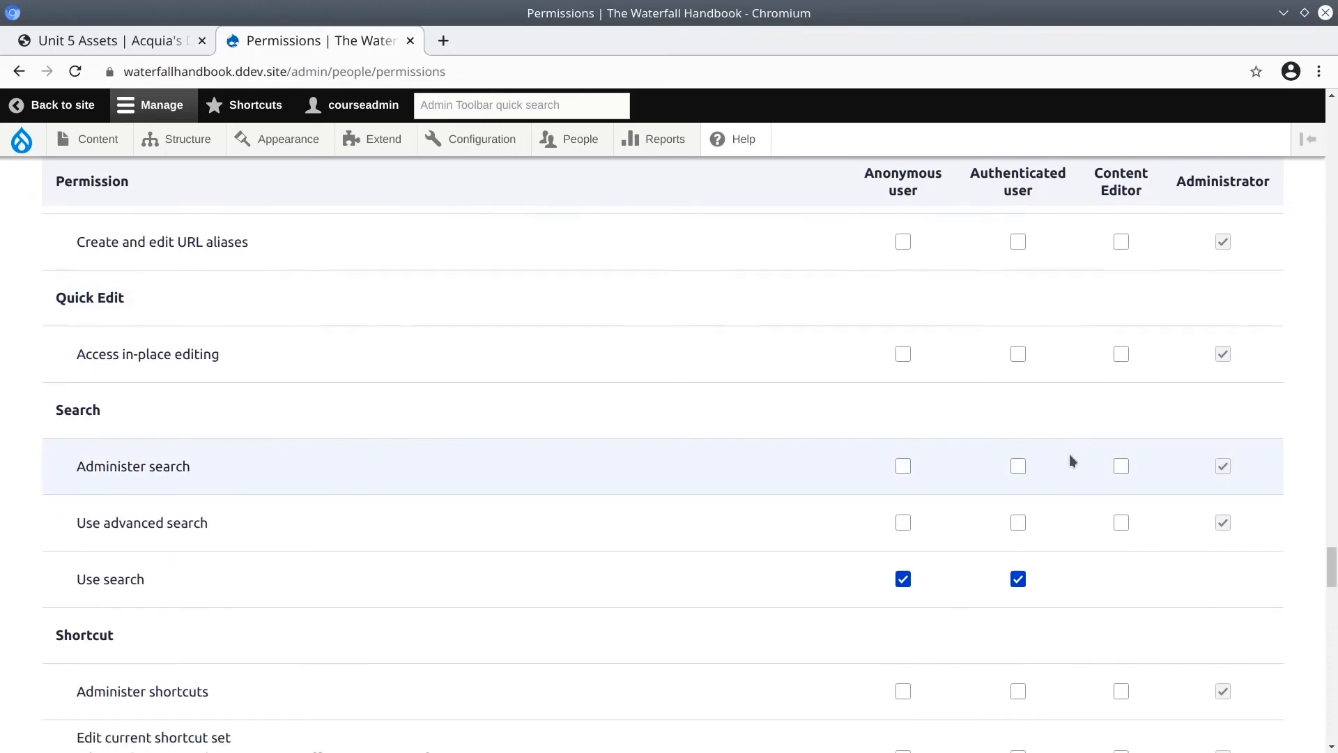
{"action": "scroll", "coordinate": [1015, 454], "scroll_direction": "down", "scroll_amount": 6}
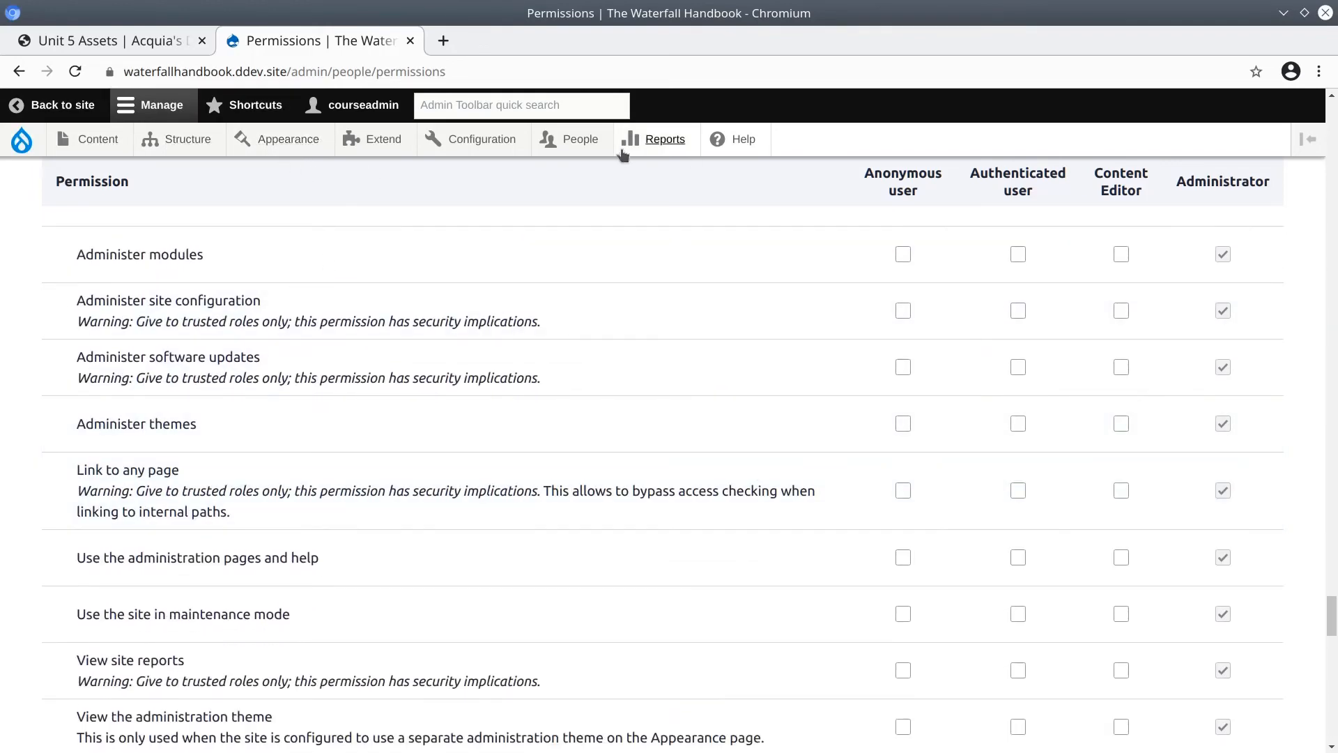
{"action": "scroll", "coordinate": [460, 480], "scroll_direction": "down", "scroll_amount": 5}
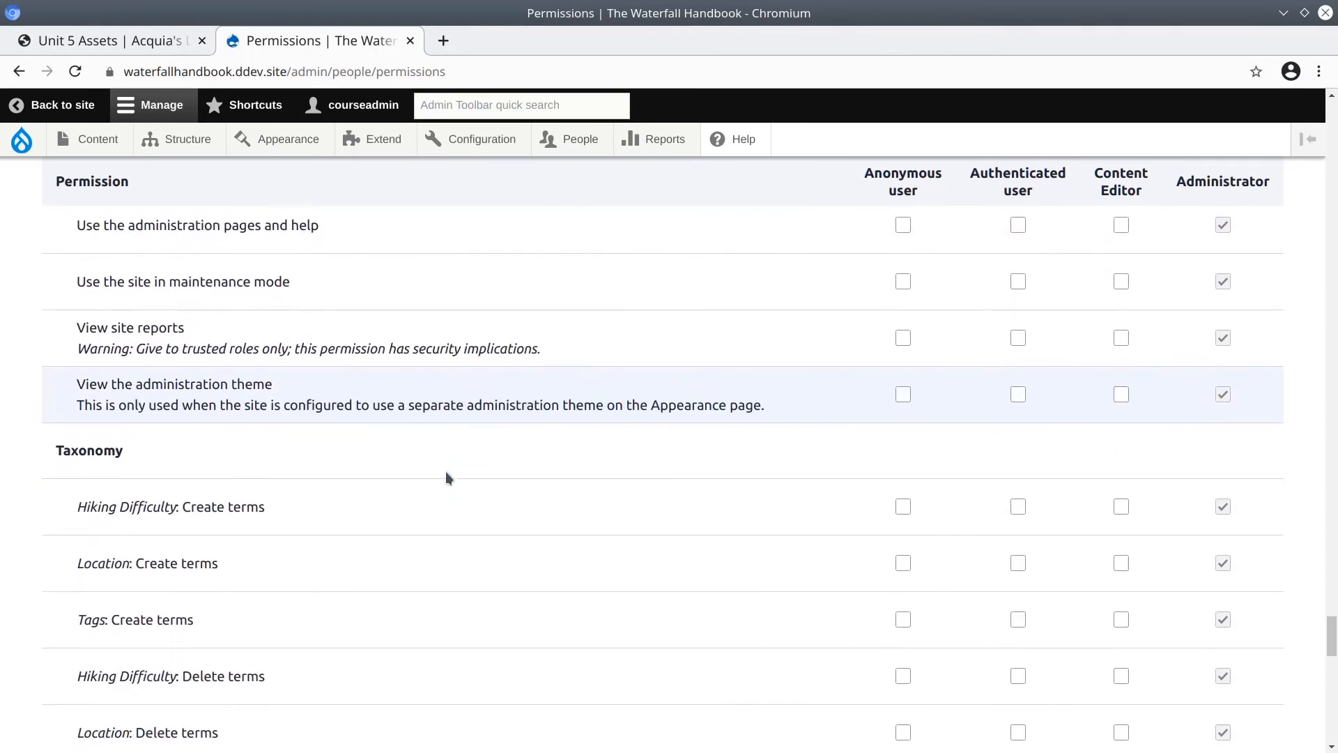
{"action": "scroll", "coordinate": [448, 477], "scroll_direction": "down", "scroll_amount": 9}
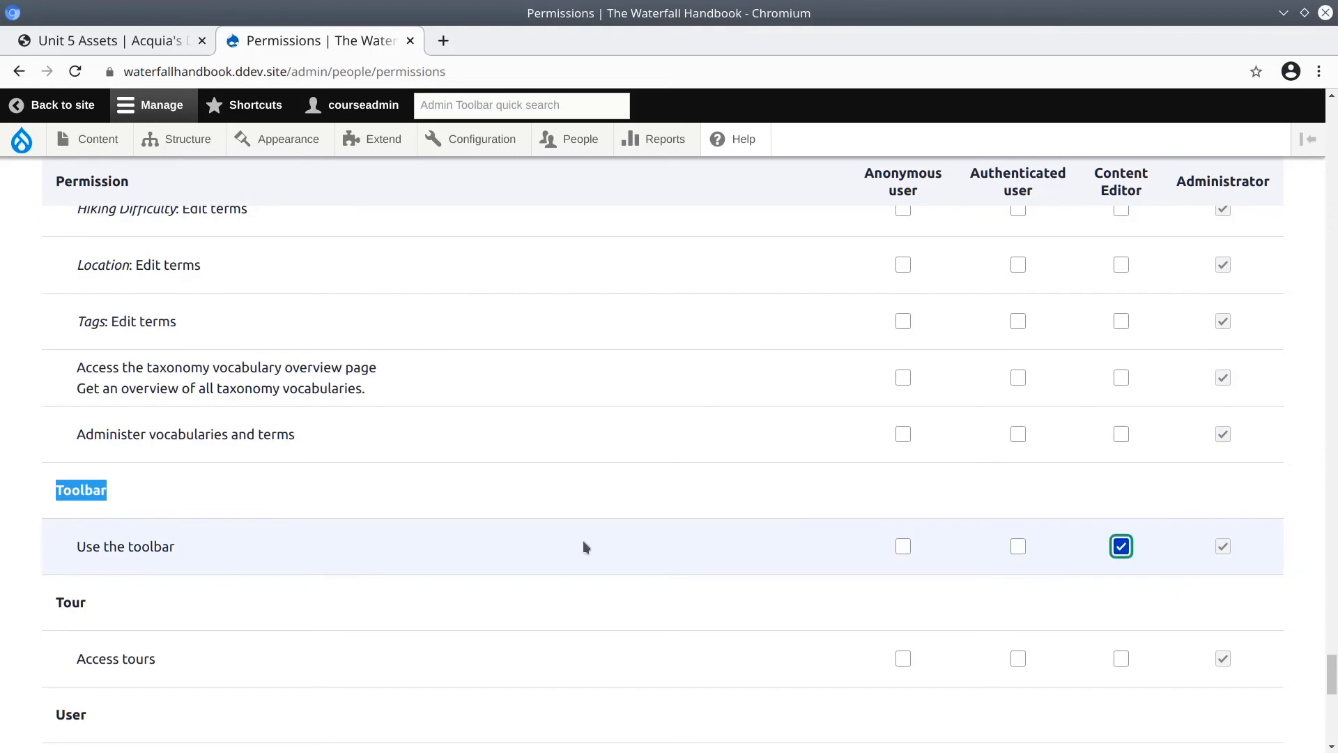
{"action": "scroll", "coordinate": [583, 540], "scroll_direction": "down", "scroll_amount": 10}
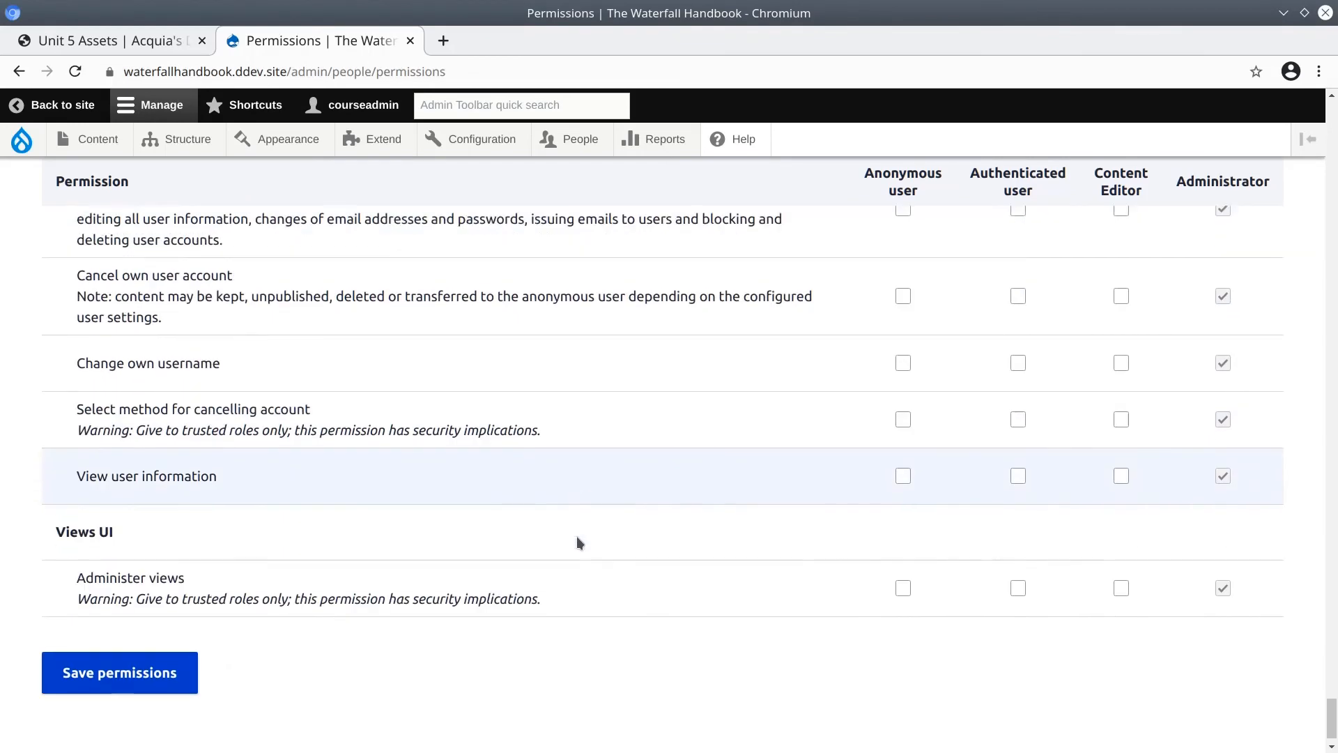
{"action": "scroll", "coordinate": [577, 542], "scroll_direction": "down", "scroll_amount": 1}
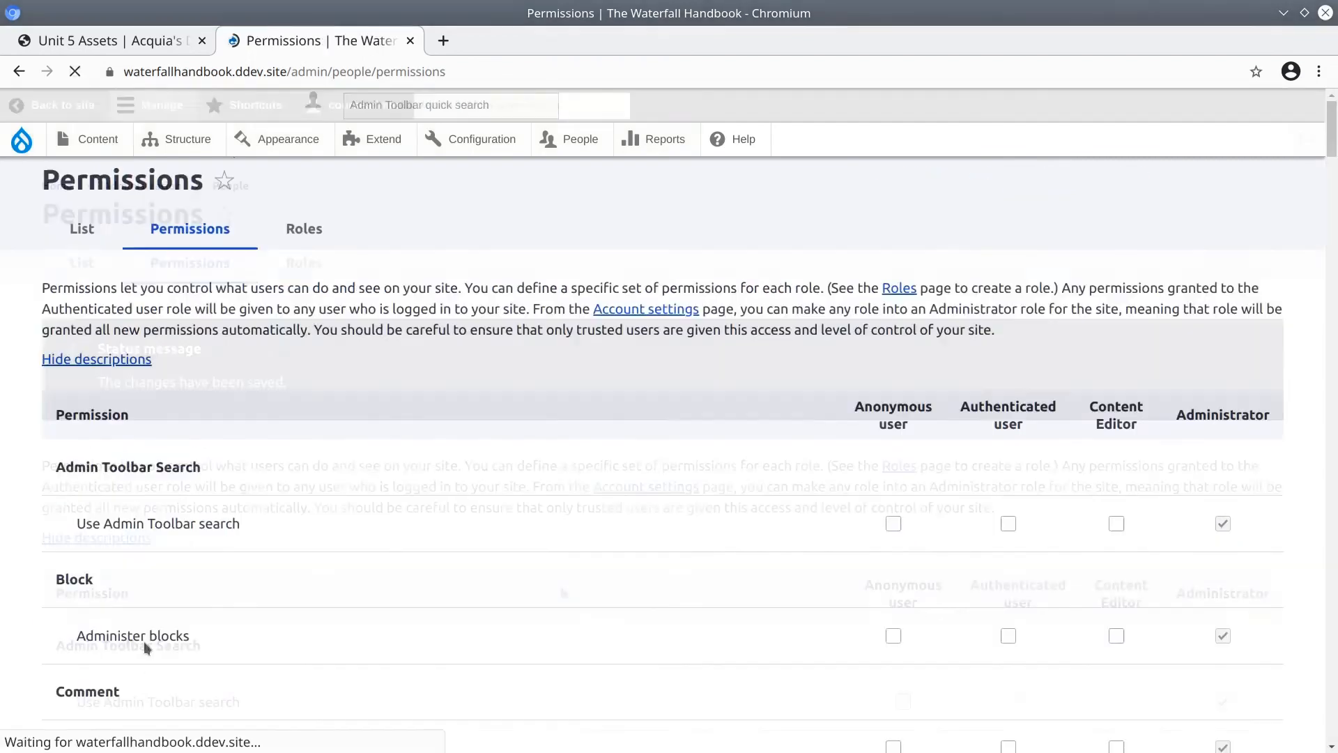
{"action": "scroll", "coordinate": [620, 555], "scroll_direction": "down", "scroll_amount": 3}
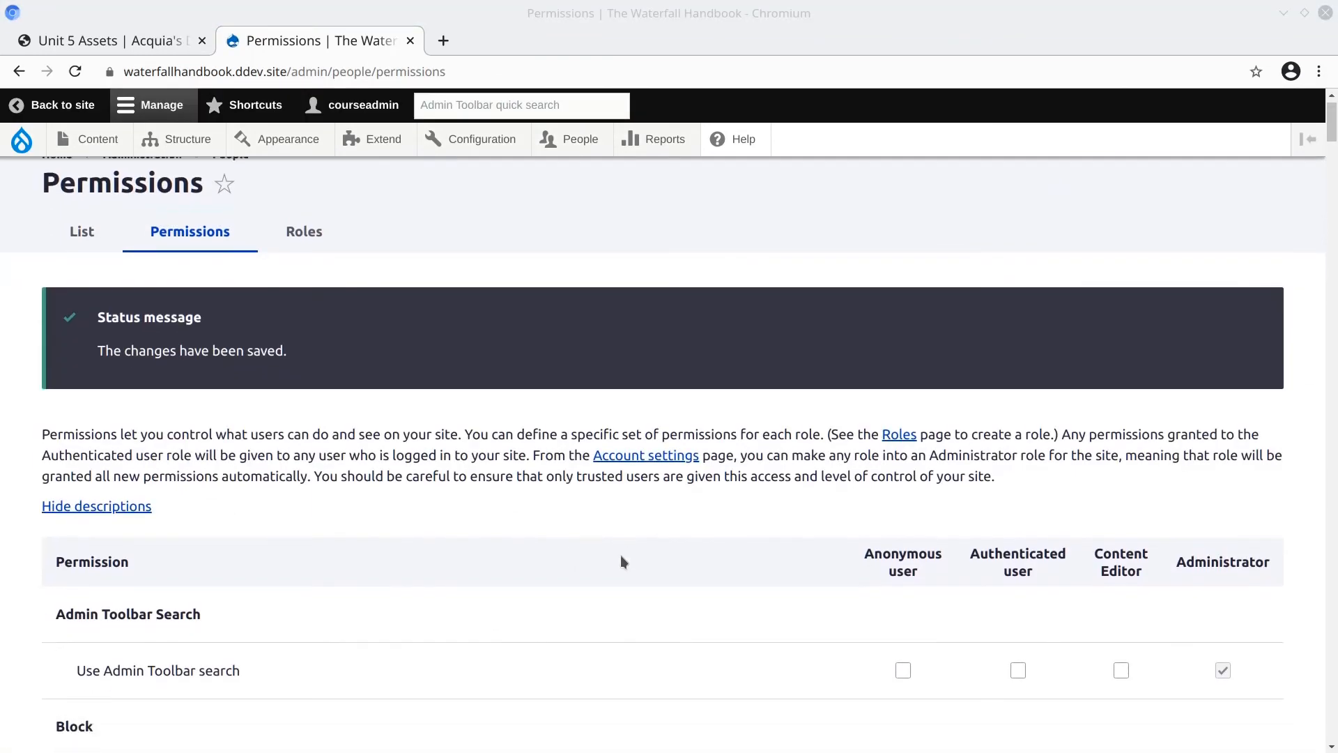
{"action": "scroll", "coordinate": [623, 559], "scroll_direction": "down", "scroll_amount": 1}
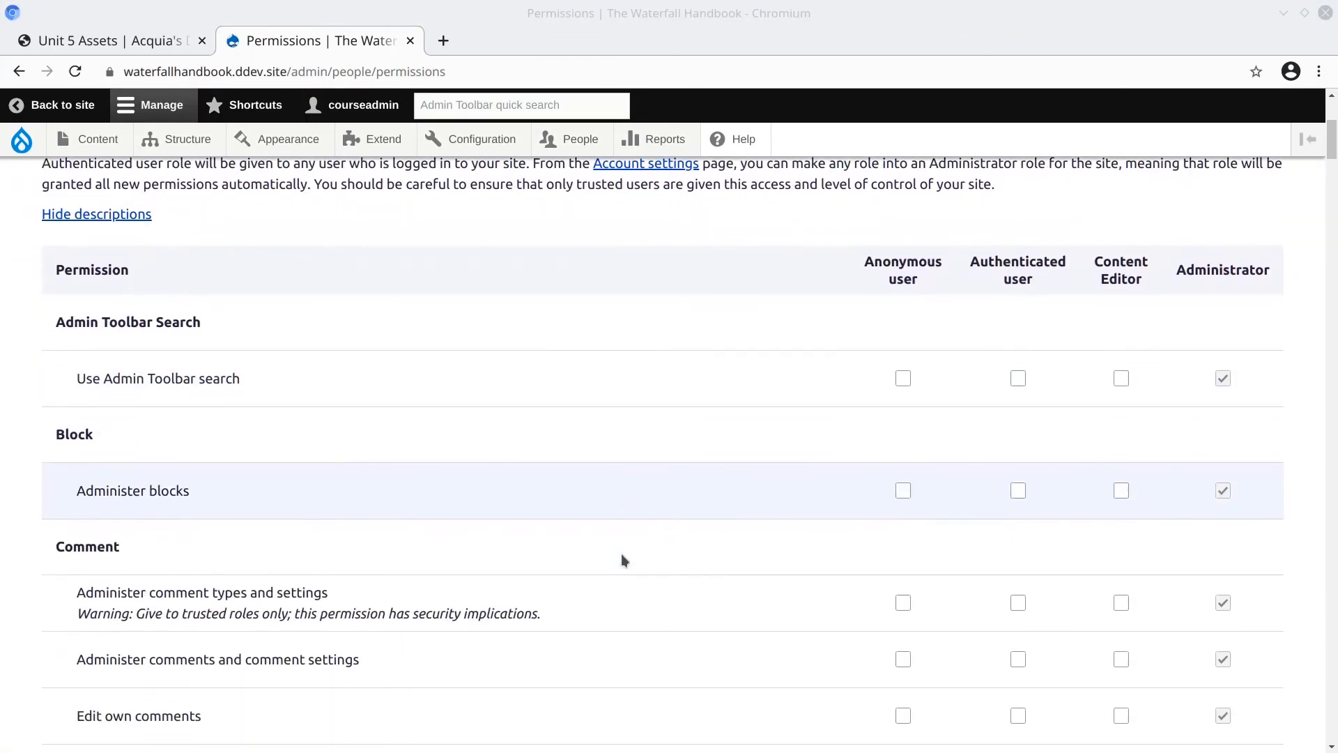
{"action": "scroll", "coordinate": [622, 558], "scroll_direction": "down", "scroll_amount": 1}
{"action": "scroll", "coordinate": [621, 558], "scroll_direction": "up", "scroll_amount": 1}
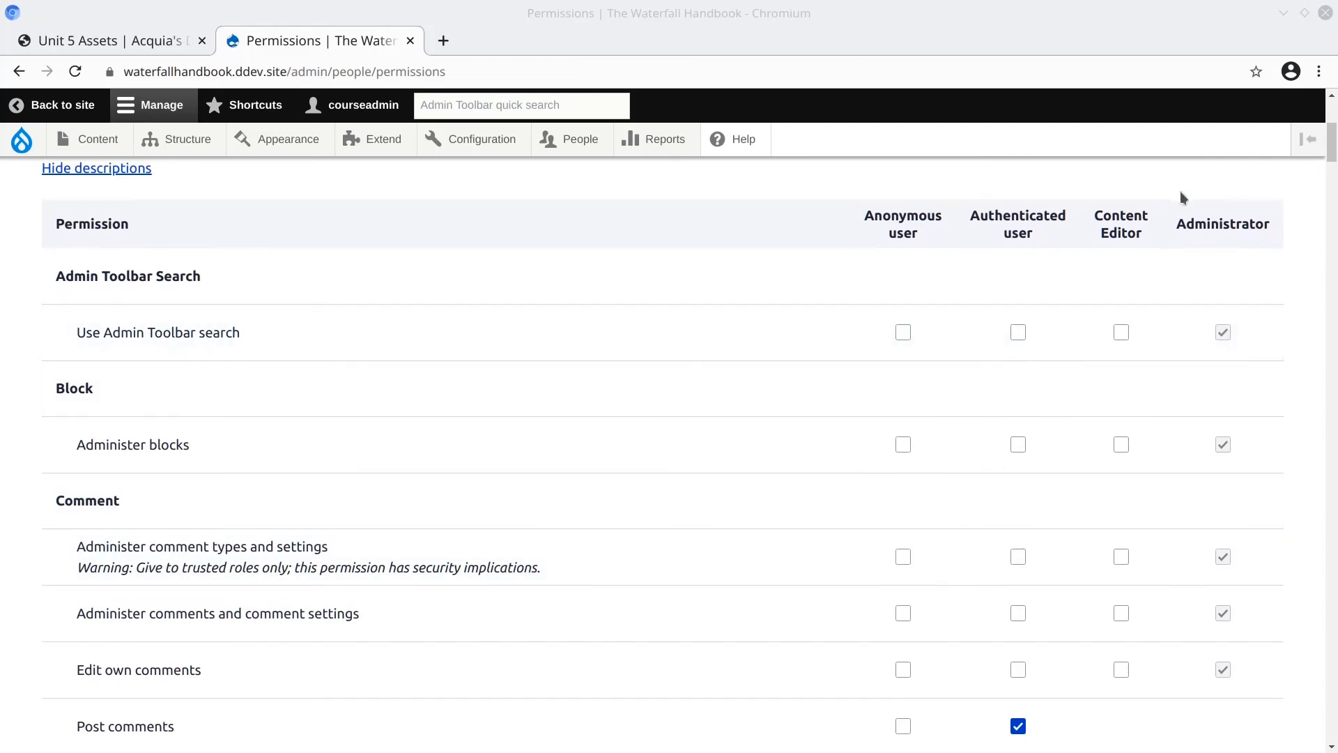
{"action": "scroll", "coordinate": [1067, 334], "scroll_direction": "down", "scroll_amount": 1}
{"action": "scroll", "coordinate": [1059, 346], "scroll_direction": "up", "scroll_amount": 5}
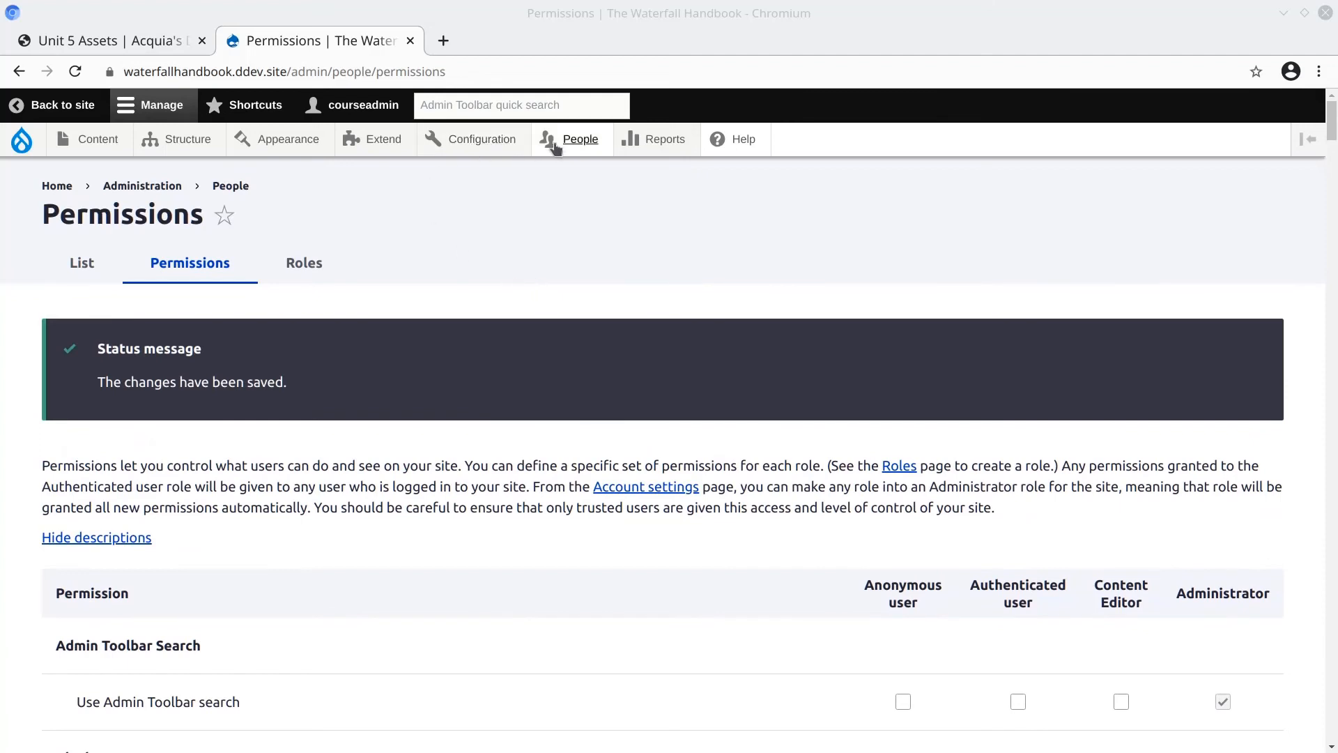
Open the site's Roles page and look over the list of defined roles
{"action": "mouse_move", "coordinate": [568, 140]}
{"action": "left_click", "coordinate": [559, 240]}
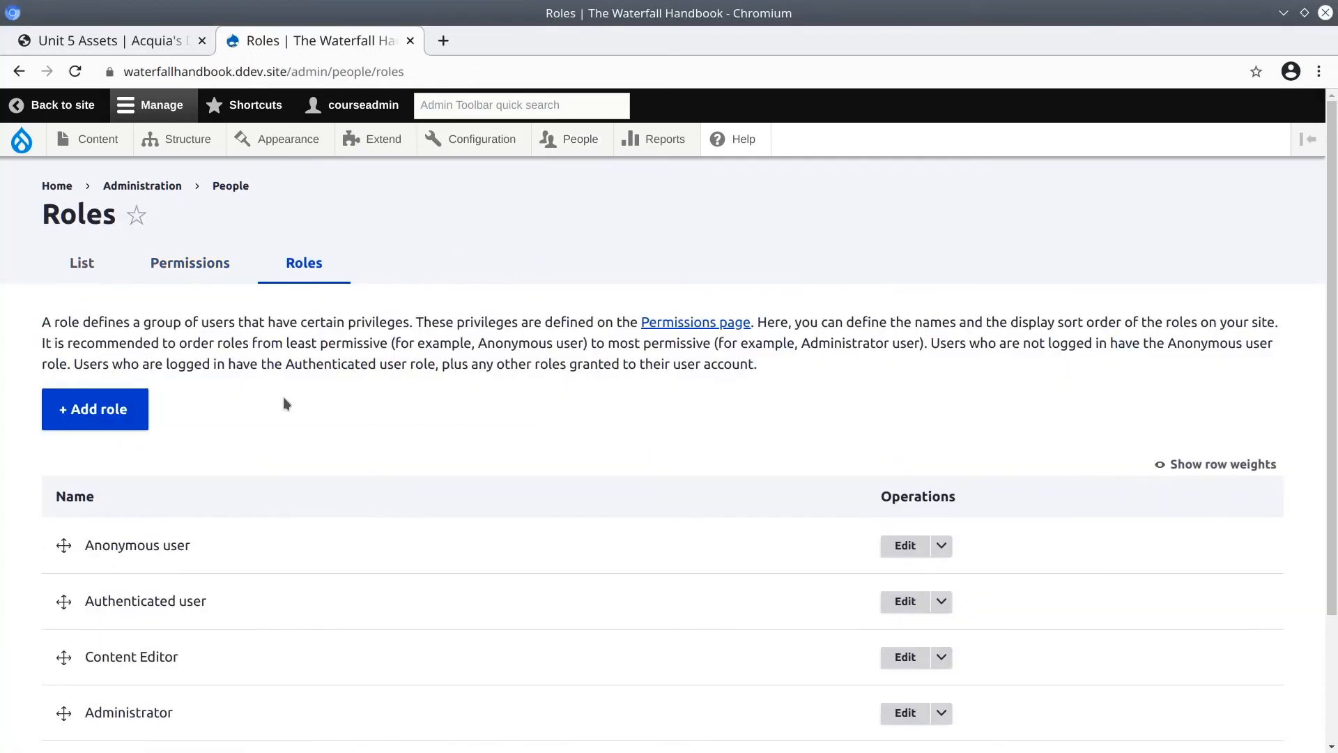
{"action": "scroll", "coordinate": [184, 508], "scroll_direction": "down", "scroll_amount": 2}
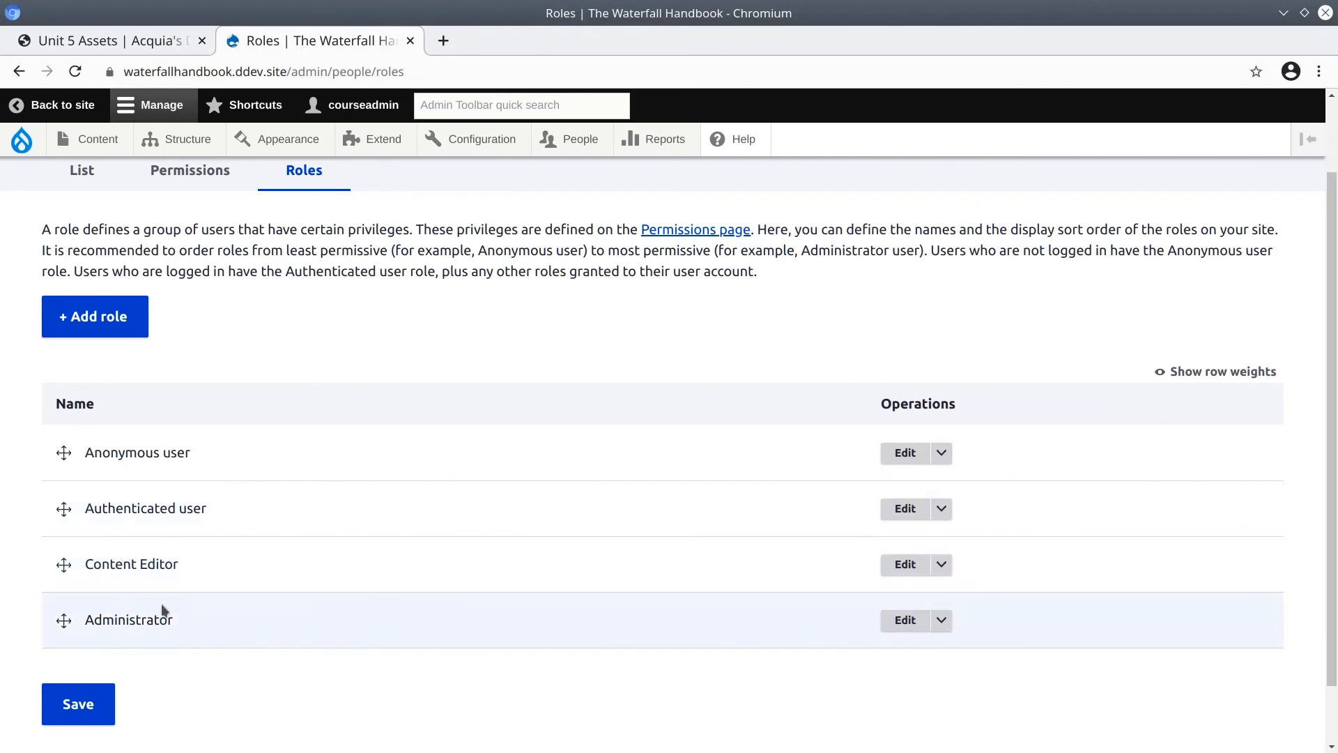
{"action": "scroll", "coordinate": [575, 249], "scroll_direction": "up", "scroll_amount": 2}
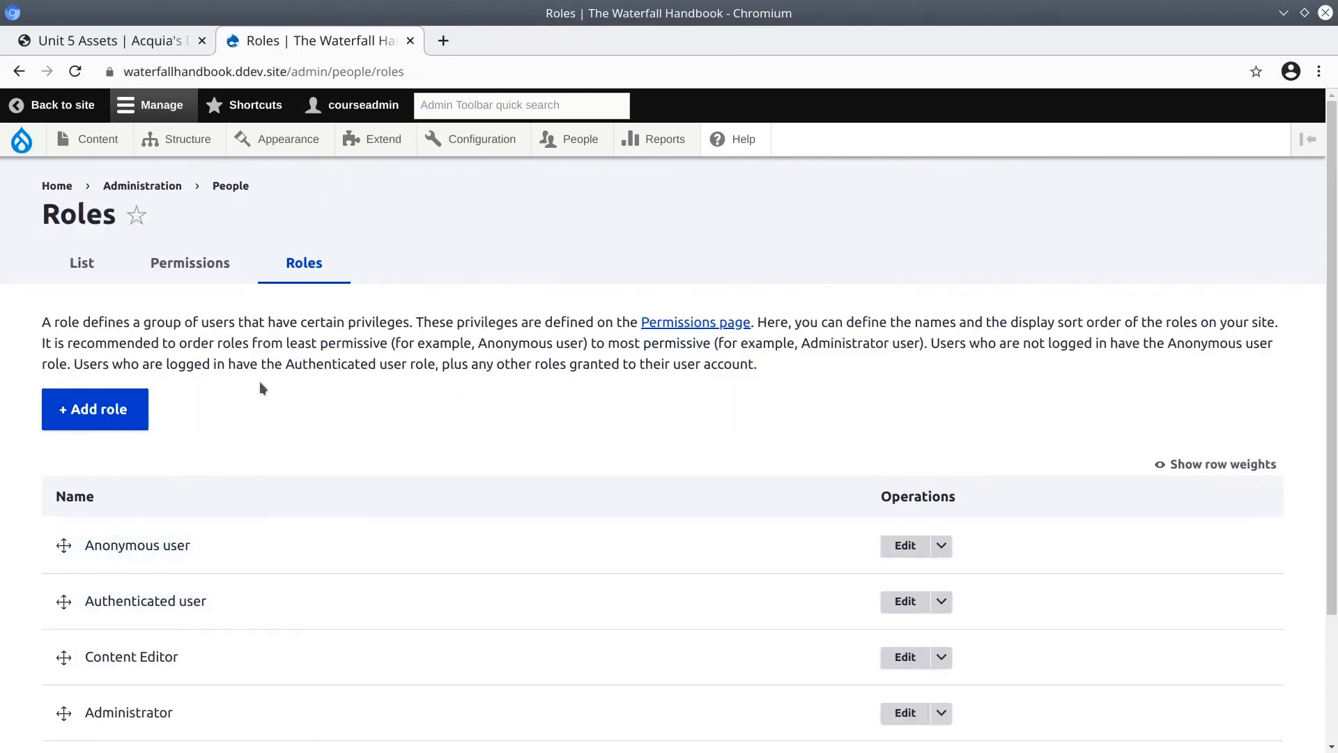
Return to the Permissions page and examine the Media permissions for the Content Editor role
{"action": "left_click", "coordinate": [198, 272]}
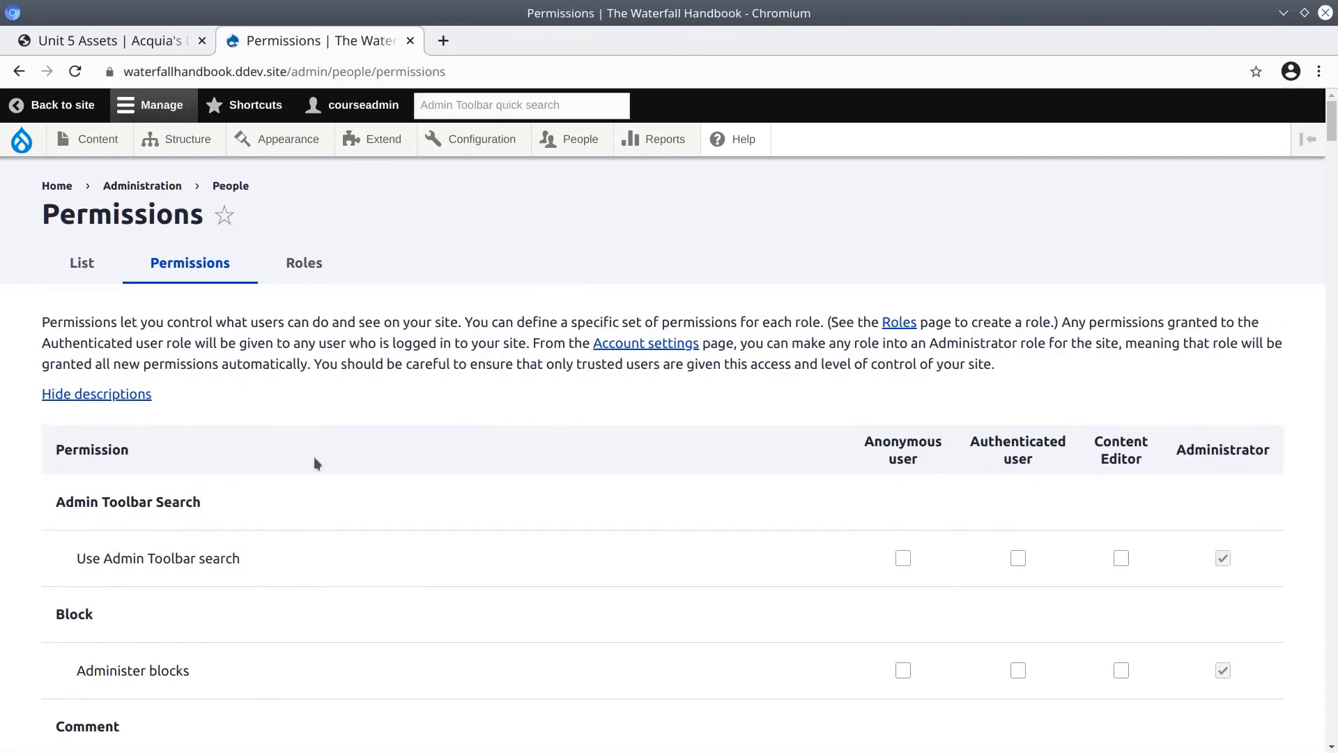
{"action": "scroll", "coordinate": [232, 503], "scroll_direction": "down", "scroll_amount": 15}
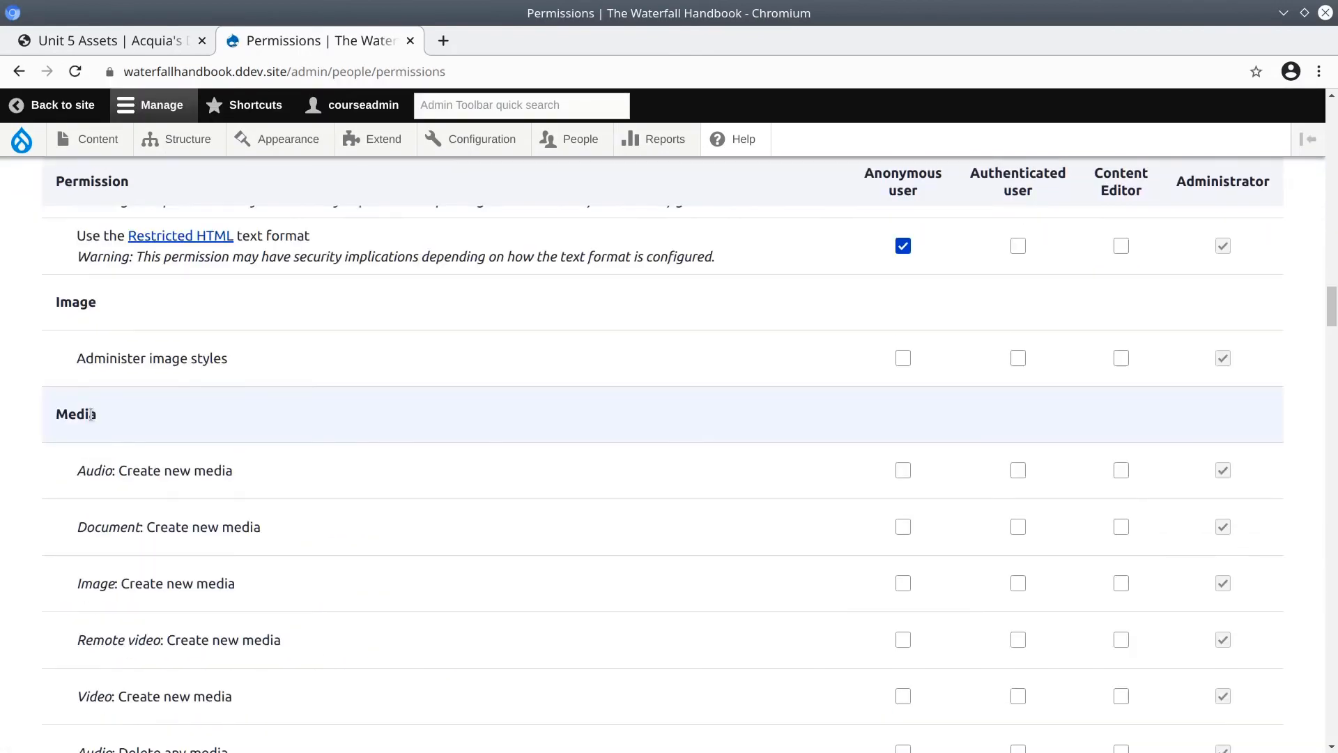
{"action": "scroll", "coordinate": [94, 488], "scroll_direction": "up", "scroll_amount": 3}
{"action": "scroll", "coordinate": [94, 533], "scroll_direction": "down", "scroll_amount": 2}
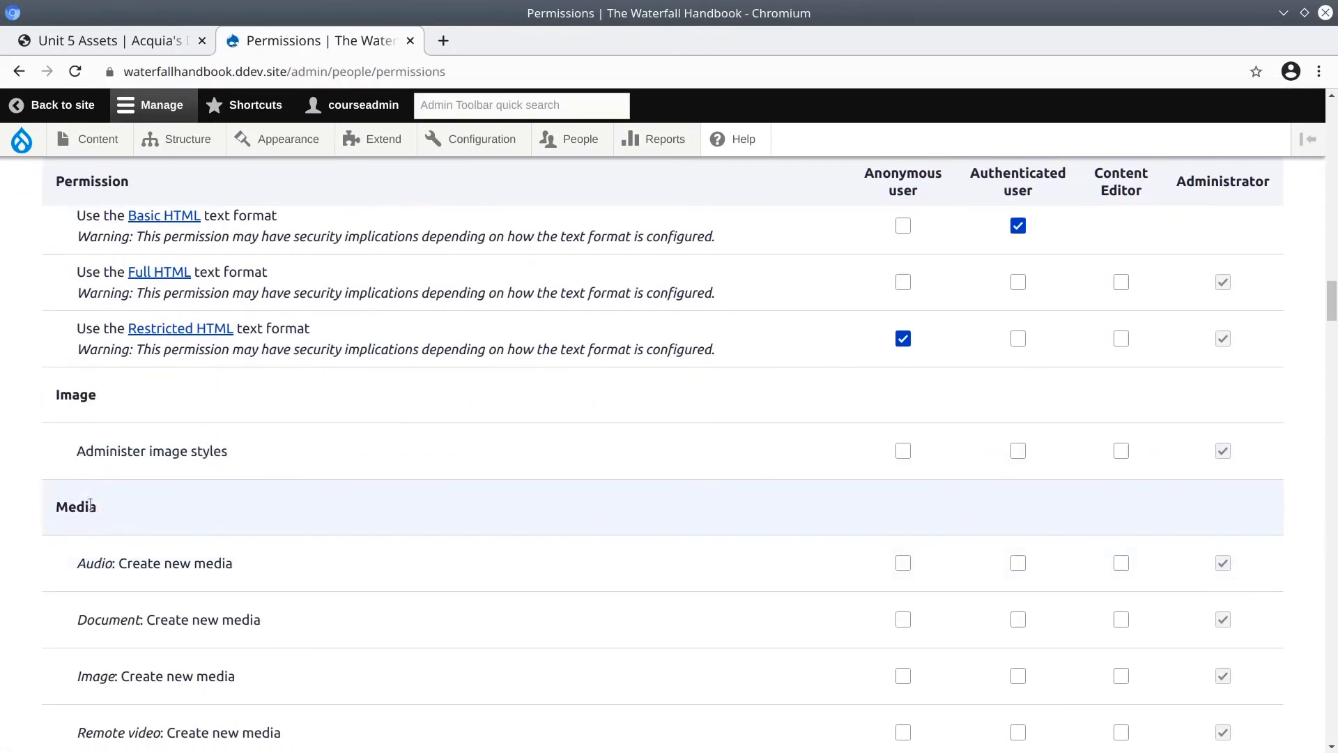
{"action": "scroll", "coordinate": [94, 507], "scroll_direction": "down", "scroll_amount": 15}
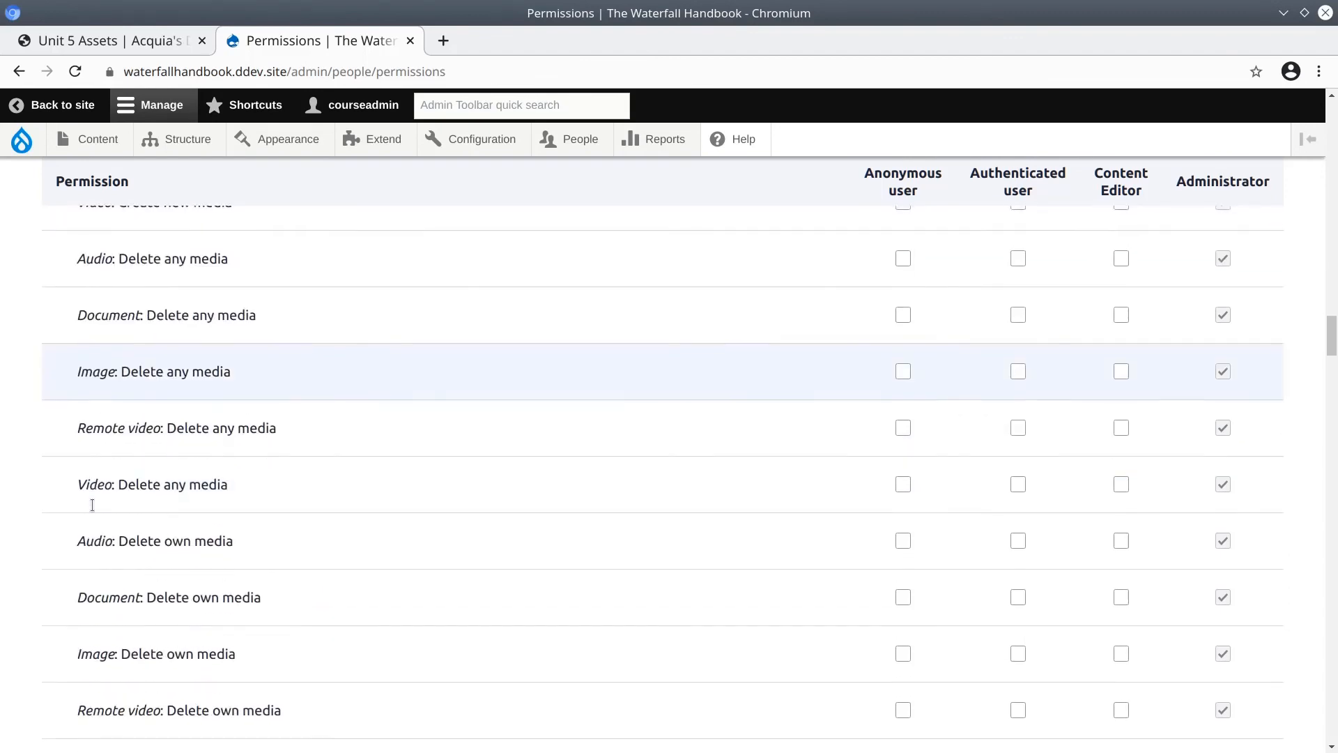
{"action": "scroll", "coordinate": [95, 507], "scroll_direction": "down", "scroll_amount": 8}
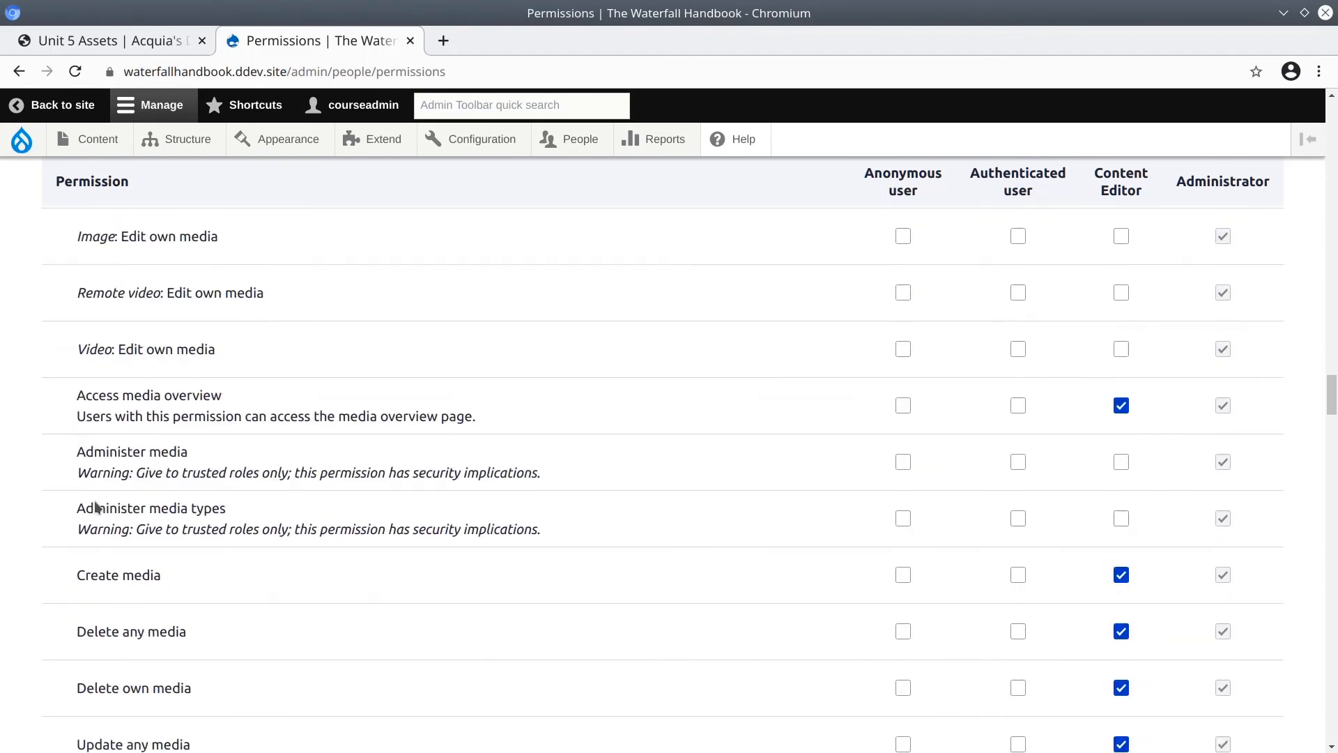
Review the Content Editor's remaining Media permissions and its Node permissions for the Article, Basic page and Waterfall content types
{"action": "scroll", "coordinate": [128, 488], "scroll_direction": "down", "scroll_amount": 2}
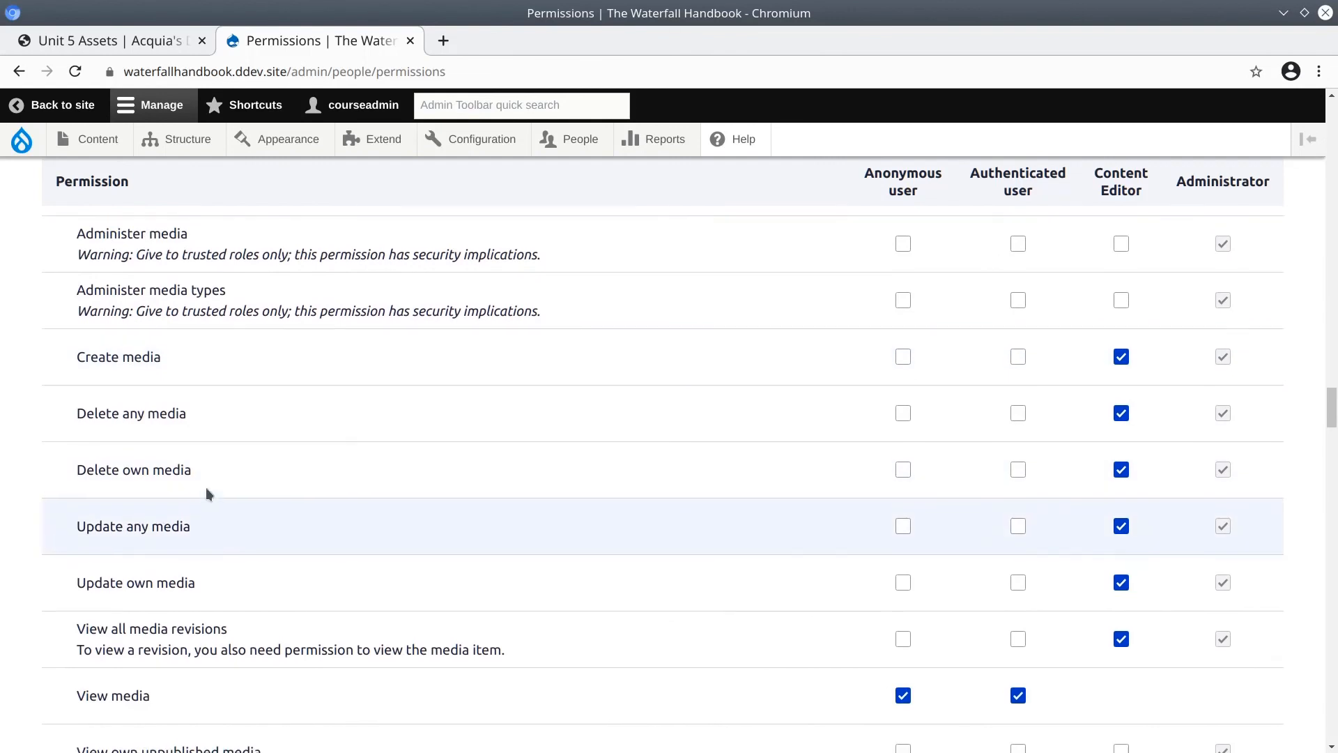
{"action": "scroll", "coordinate": [932, 382], "scroll_direction": "up", "scroll_amount": 1}
{"action": "scroll", "coordinate": [427, 612], "scroll_direction": "down", "scroll_amount": 9}
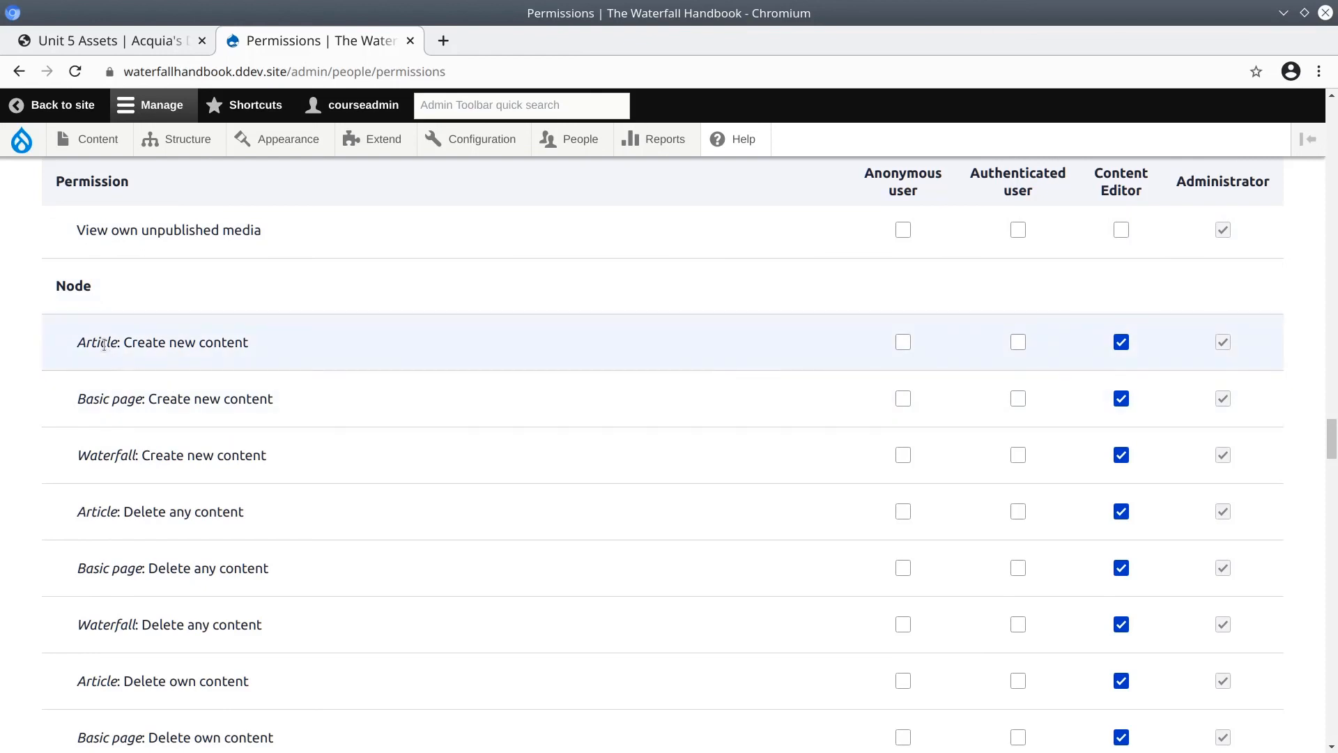
{"action": "double_click", "coordinate": [102, 398]}
{"action": "double_click", "coordinate": [108, 455]}
{"action": "scroll", "coordinate": [164, 472], "scroll_direction": "down", "scroll_amount": 12}
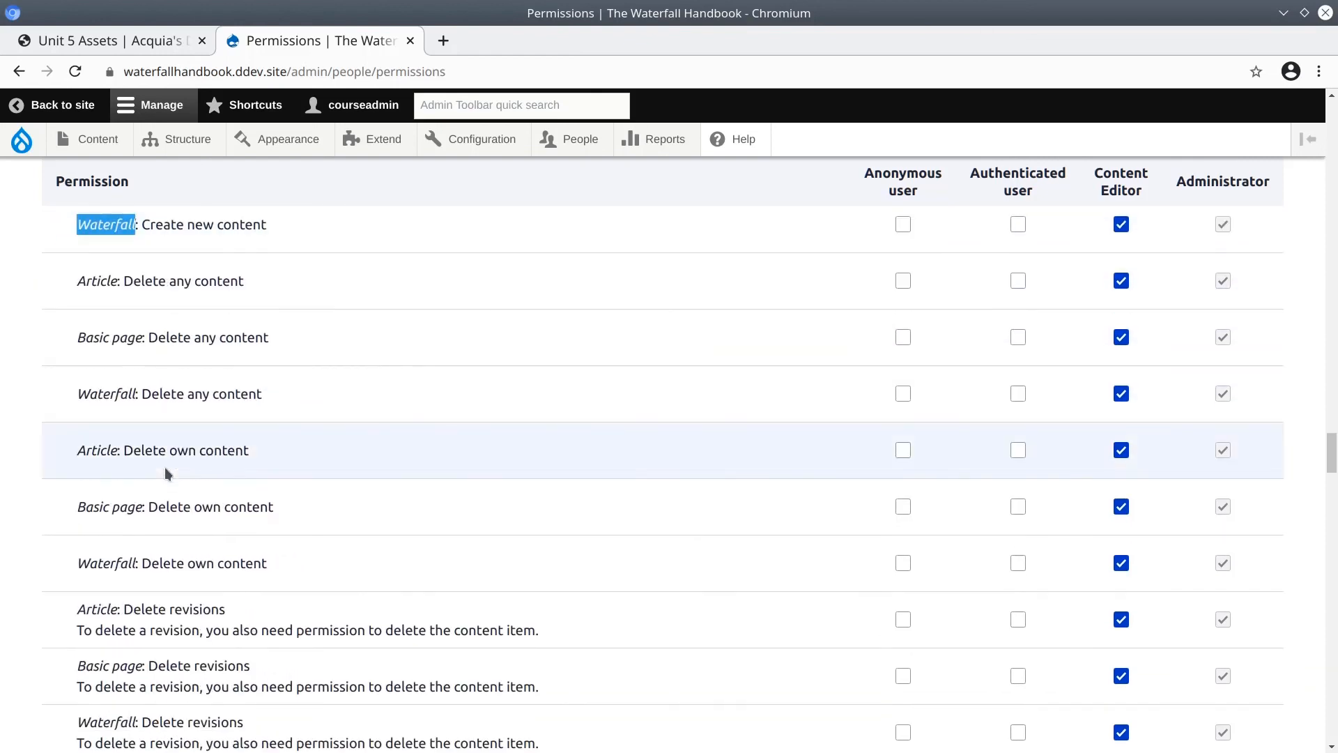
Check the Content Editor's Use the toolbar permission and save the permissions again
{"action": "scroll", "coordinate": [262, 522], "scroll_direction": "down", "scroll_amount": 20}
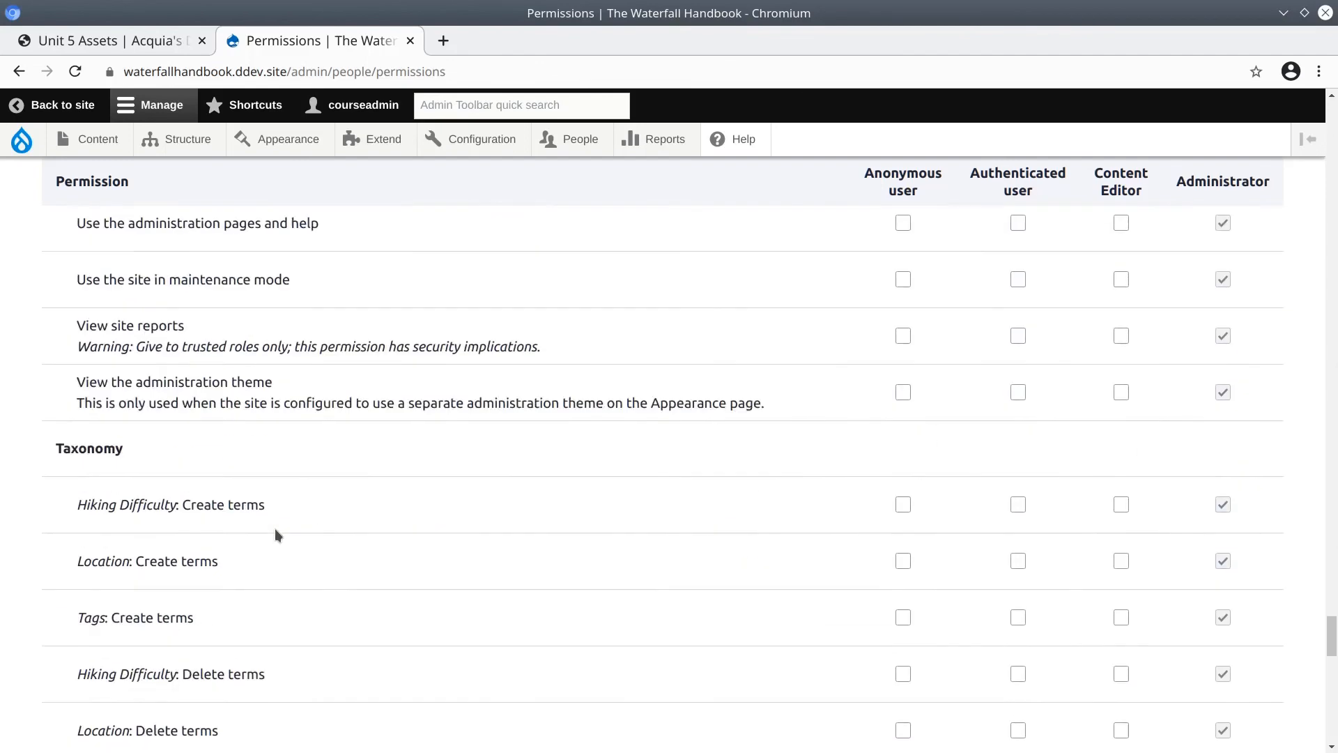
{"action": "scroll", "coordinate": [275, 531], "scroll_direction": "down", "scroll_amount": 3}
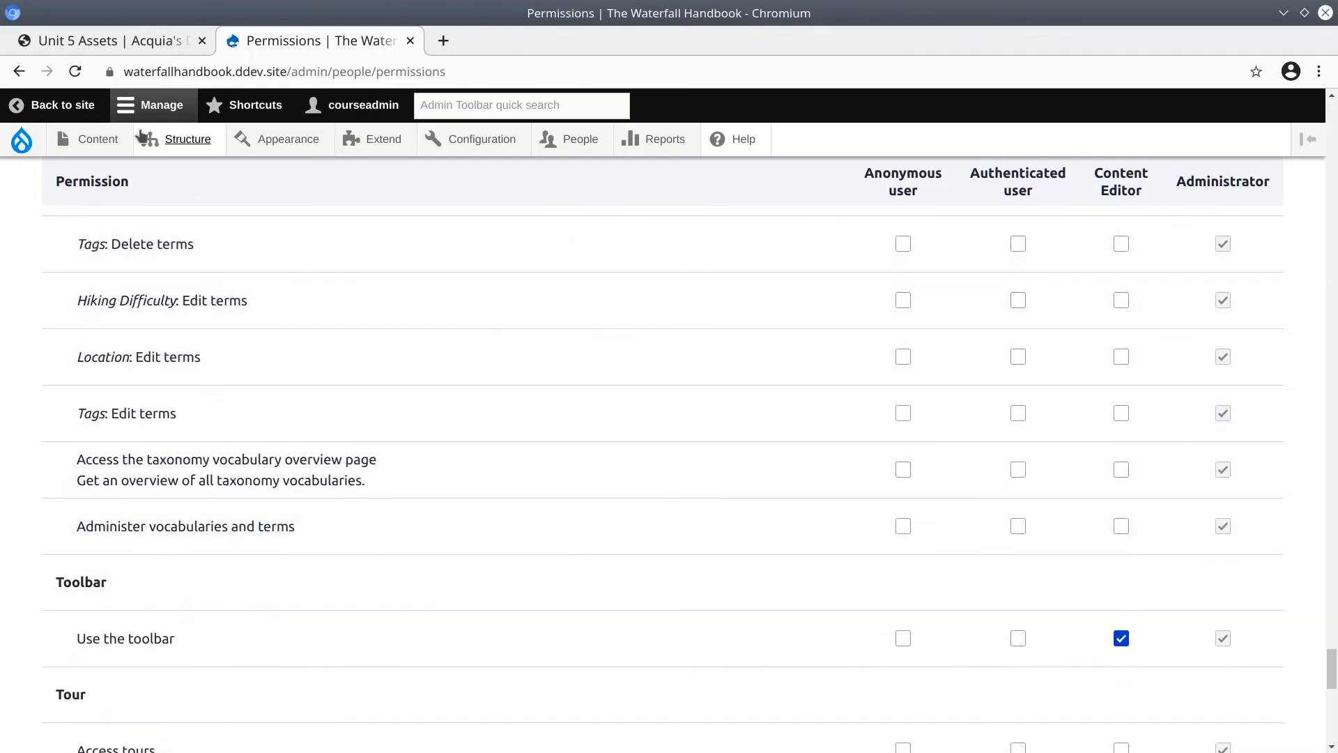
{"action": "scroll", "coordinate": [1073, 516], "scroll_direction": "down", "scroll_amount": 2}
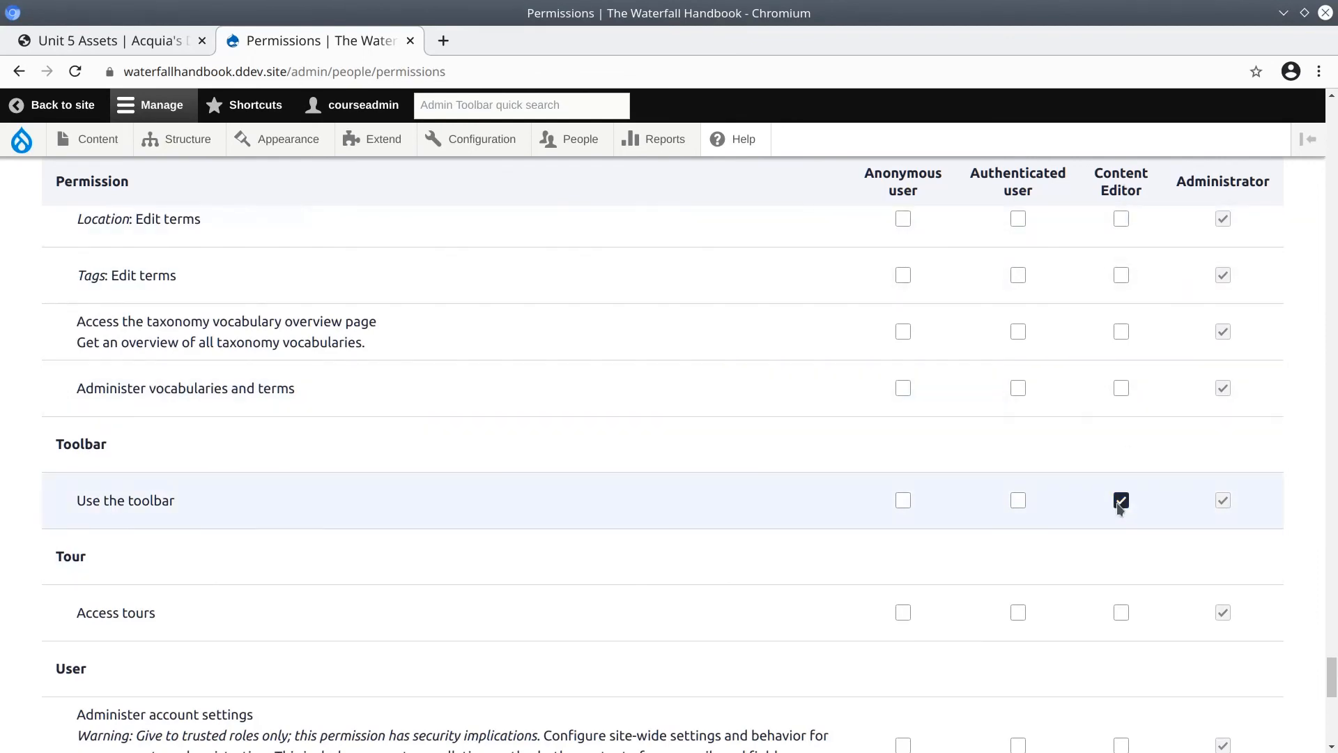
{"action": "scroll", "coordinate": [610, 562], "scroll_direction": "down", "scroll_amount": 9}
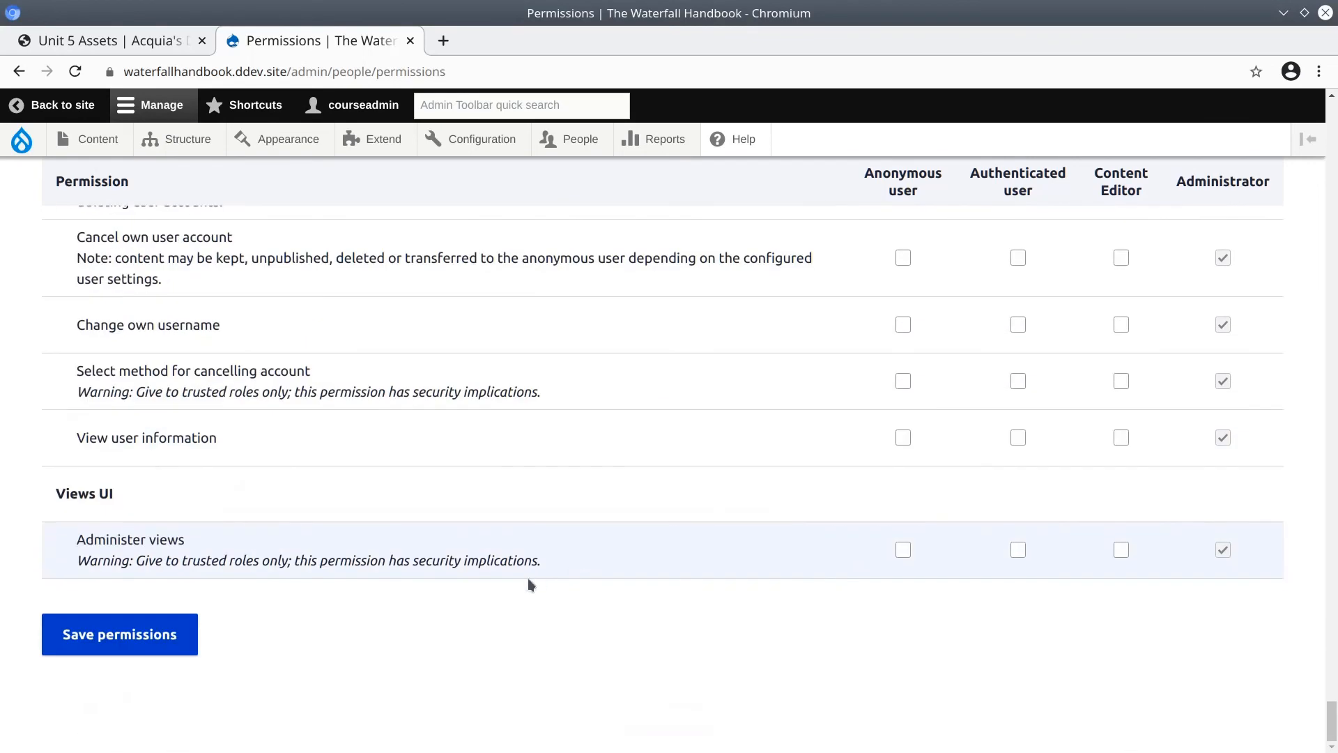
{"action": "left_click", "coordinate": [139, 641]}
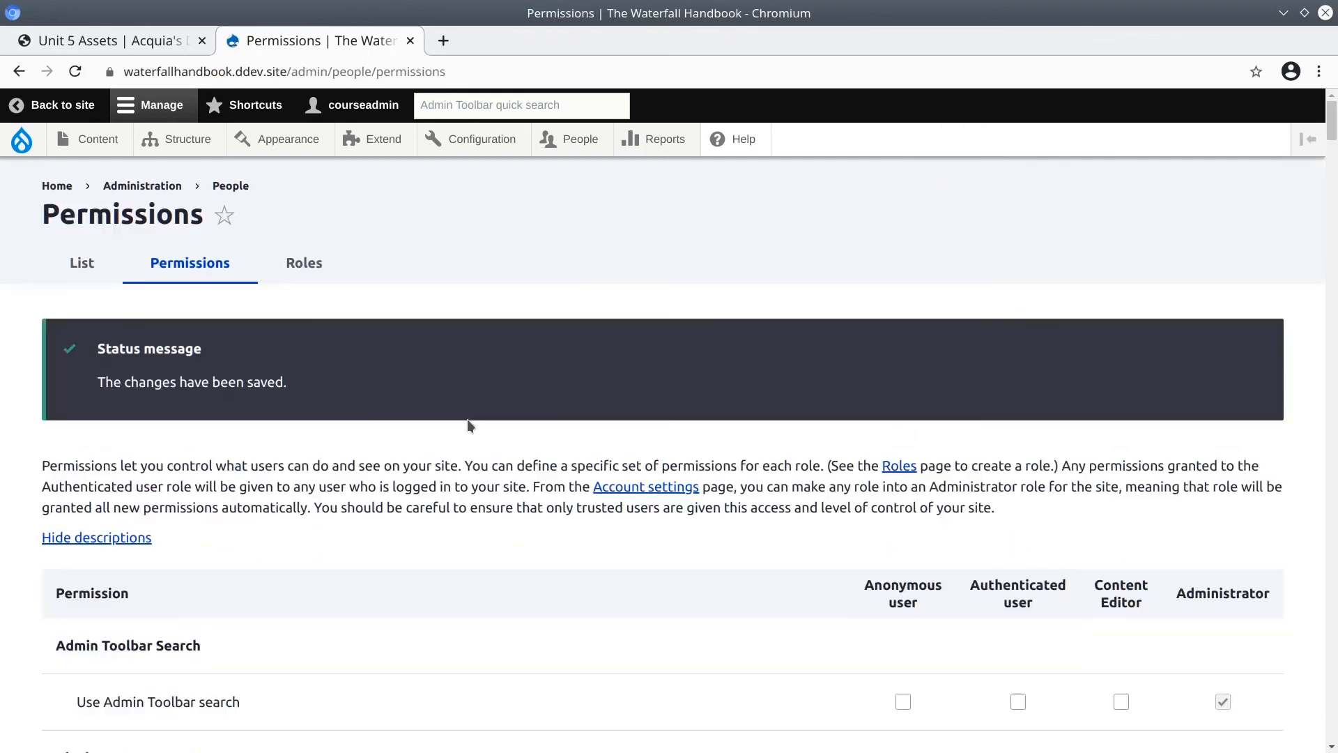